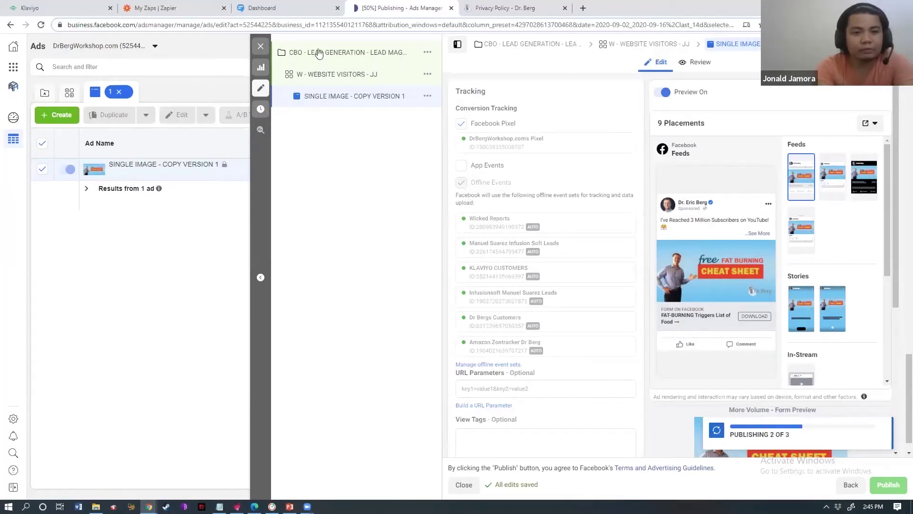
- Check the Zapier zap list and the publishing ad, then bring up the SimpleTexting dashboard
{"action": "left_click", "coordinate": [162, 6]}
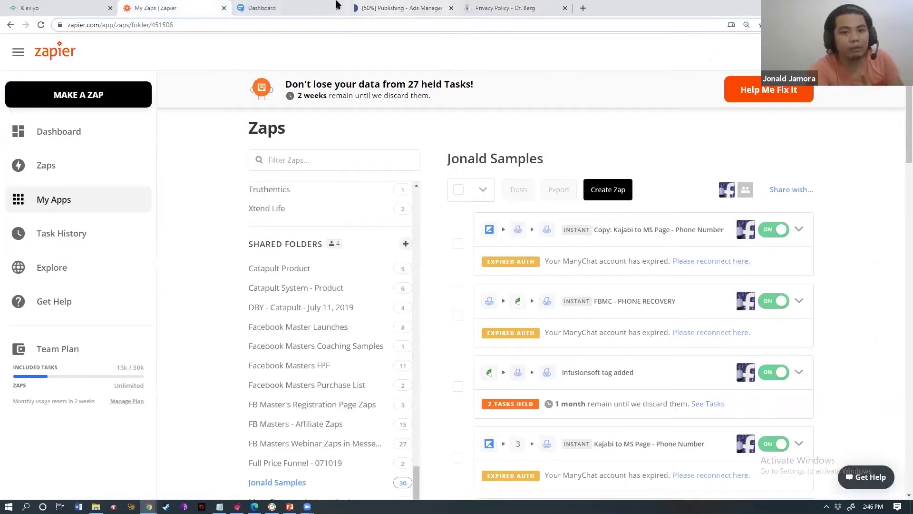
{"action": "left_click", "coordinate": [421, 7]}
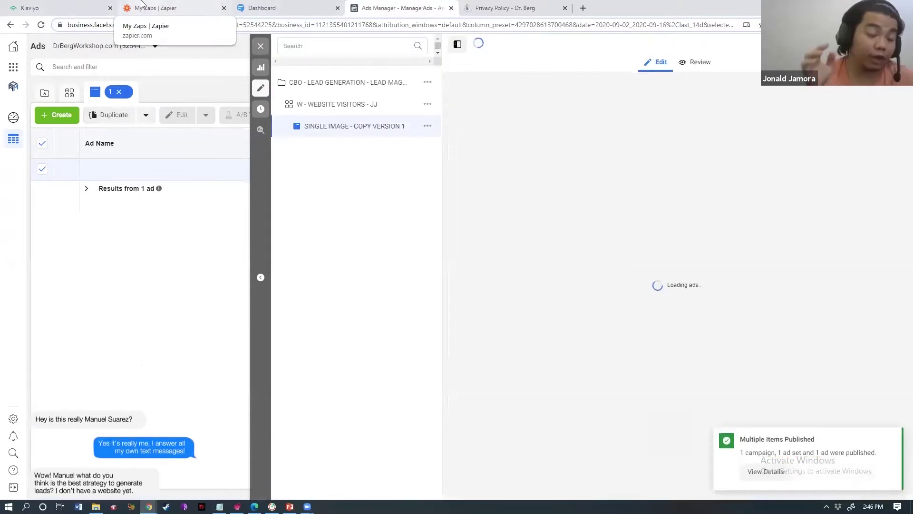
{"action": "left_click_drag", "start_coordinate": [237, 7], "coordinate": [132, 23]}
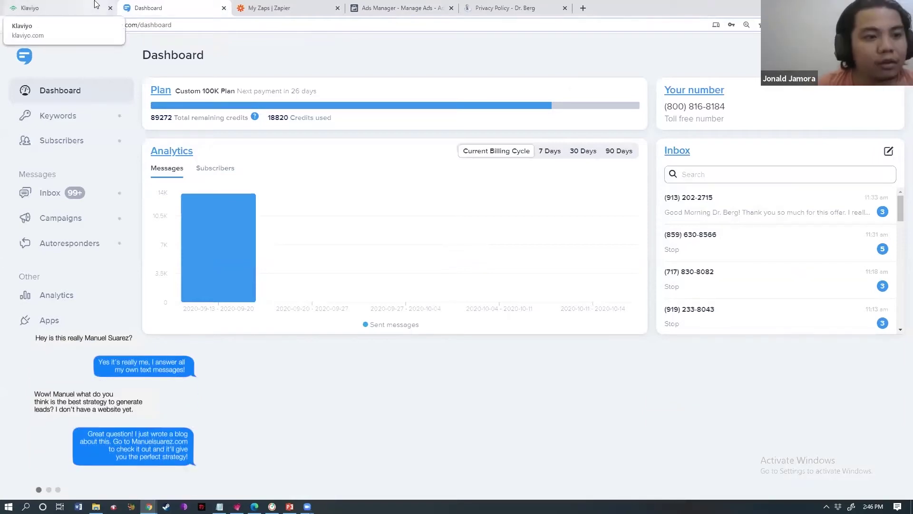
- Create a new zap from the Zapier zap list, glancing at SimpleTexting before returning to its editor
{"action": "left_click", "coordinate": [265, 6]}
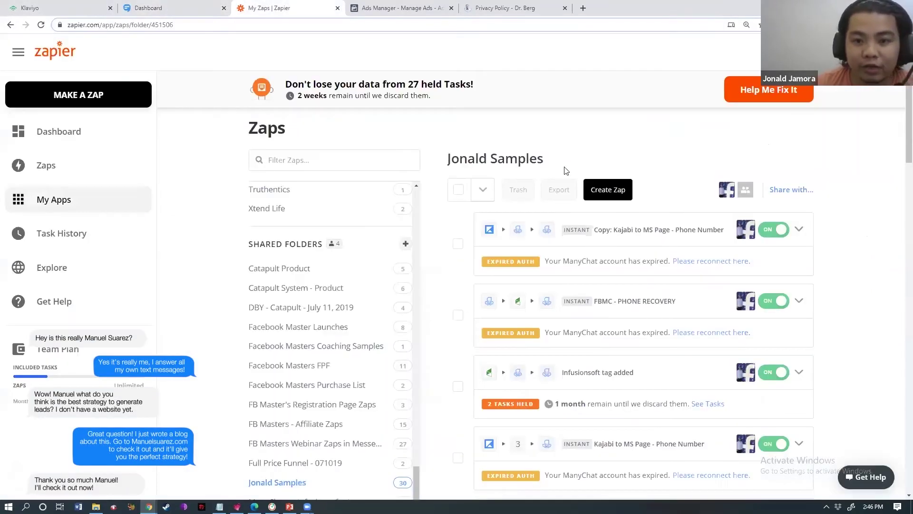
{"action": "left_click", "coordinate": [608, 190]}
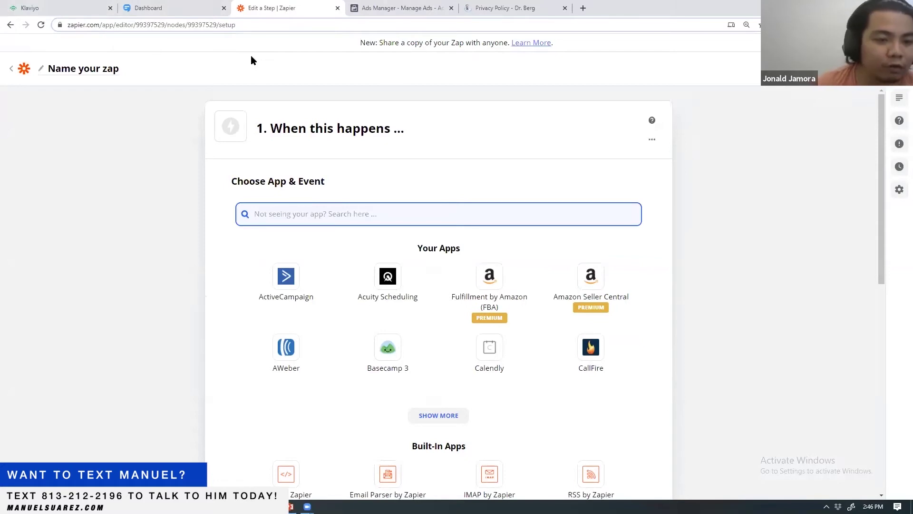
{"action": "left_click", "coordinate": [151, 6]}
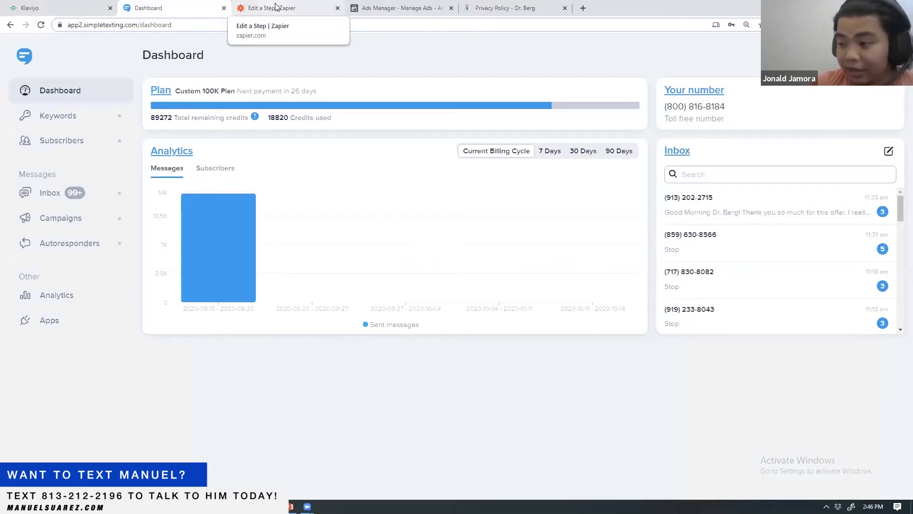
{"action": "left_click", "coordinate": [281, 4]}
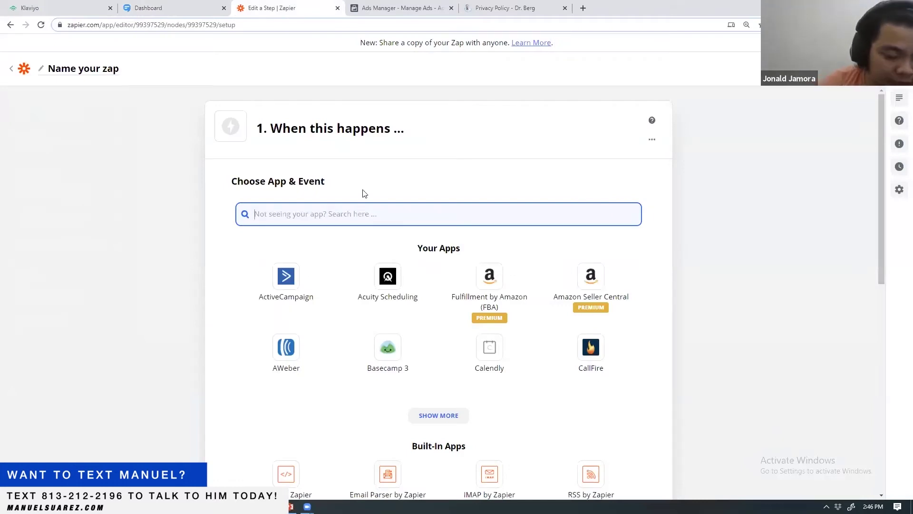
- Set the zap trigger to Facebook Lead Ads with the New Lead event
{"action": "type", "text": "Face"}
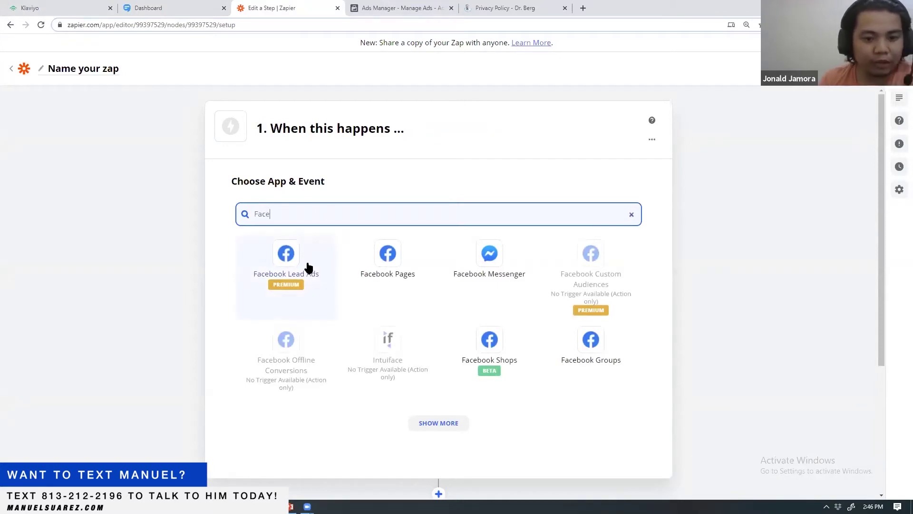
{"action": "left_click", "coordinate": [291, 258]}
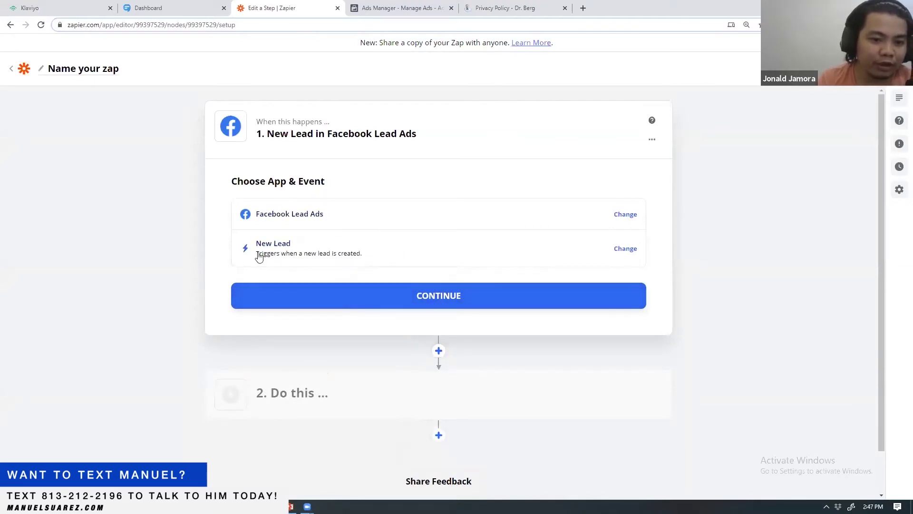
{"action": "left_click", "coordinate": [620, 249]}
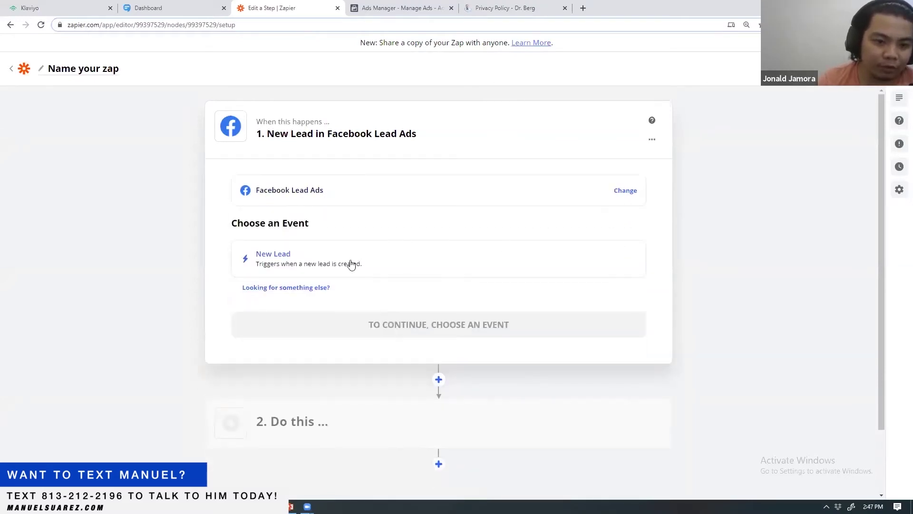
{"action": "left_click", "coordinate": [319, 263]}
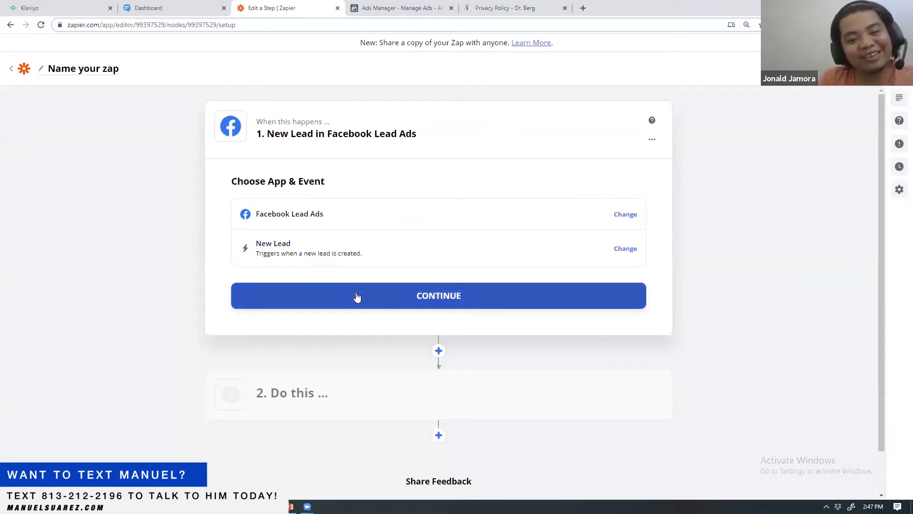
{"action": "left_click", "coordinate": [357, 296]}
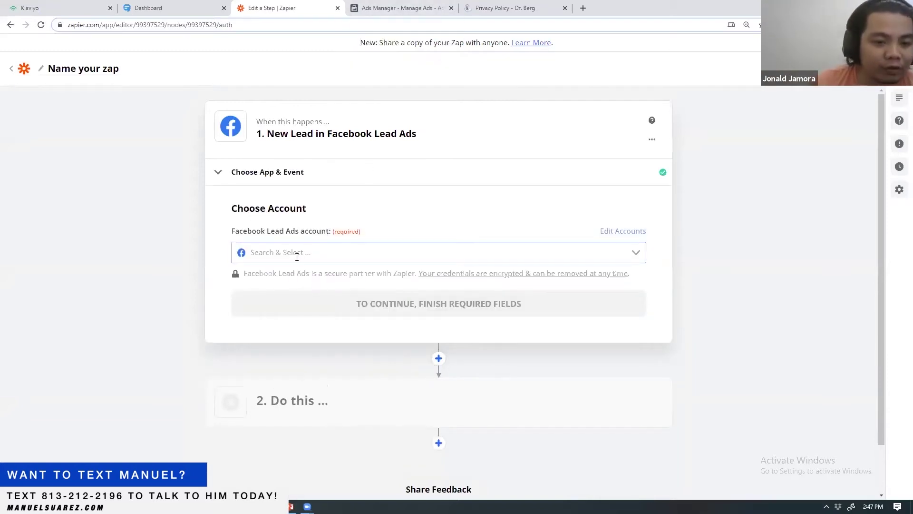
- Select and confirm the Facebook Lead Ads account for the trigger
{"action": "left_click", "coordinate": [297, 257]}
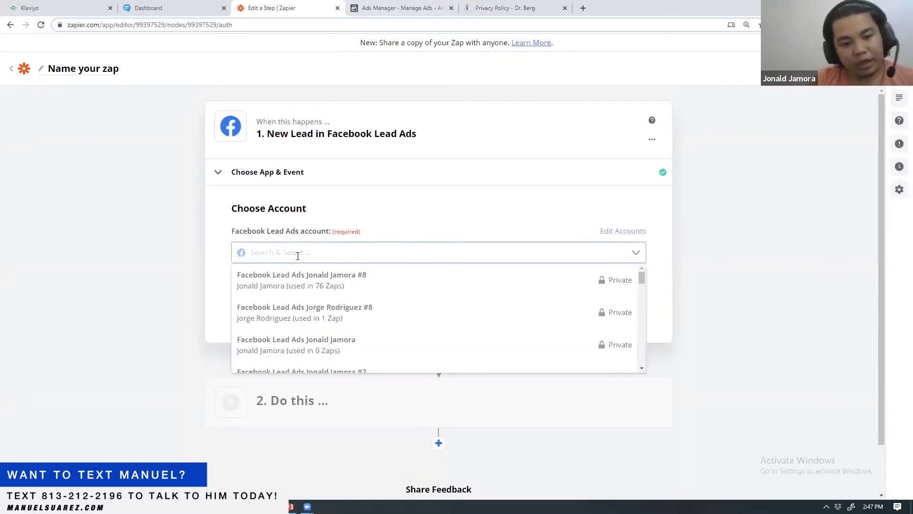
{"action": "left_click", "coordinate": [307, 288]}
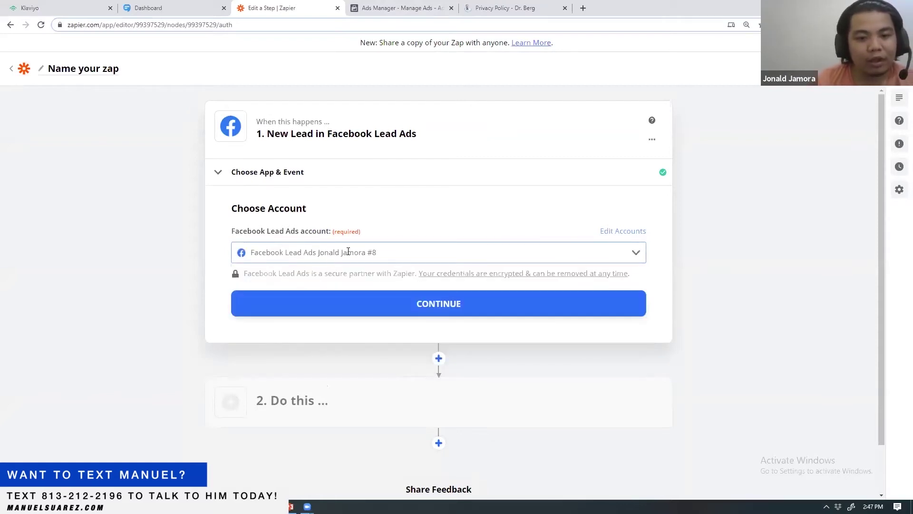
{"action": "left_click", "coordinate": [467, 304]}
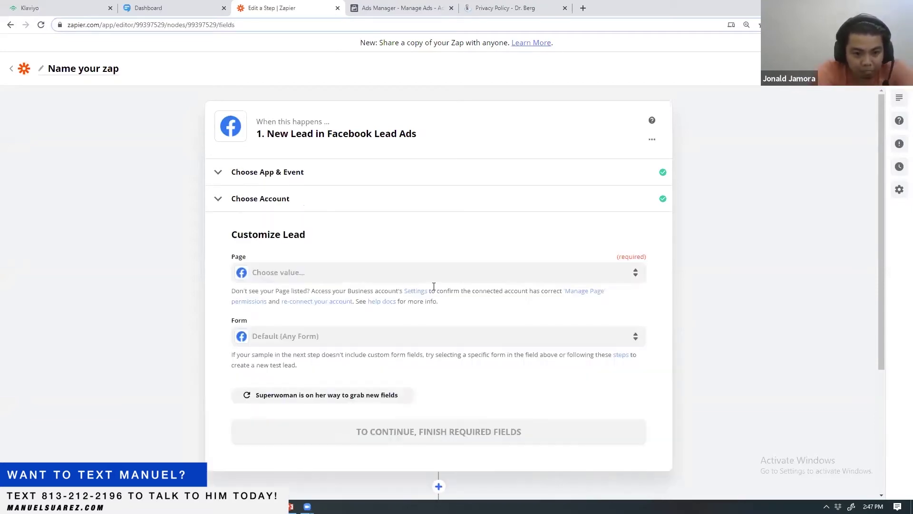
- Set the trigger's page to the client's 'drb' Facebook page and the form to FBMC - CHEAT SHEET
{"action": "left_click", "coordinate": [361, 282]}
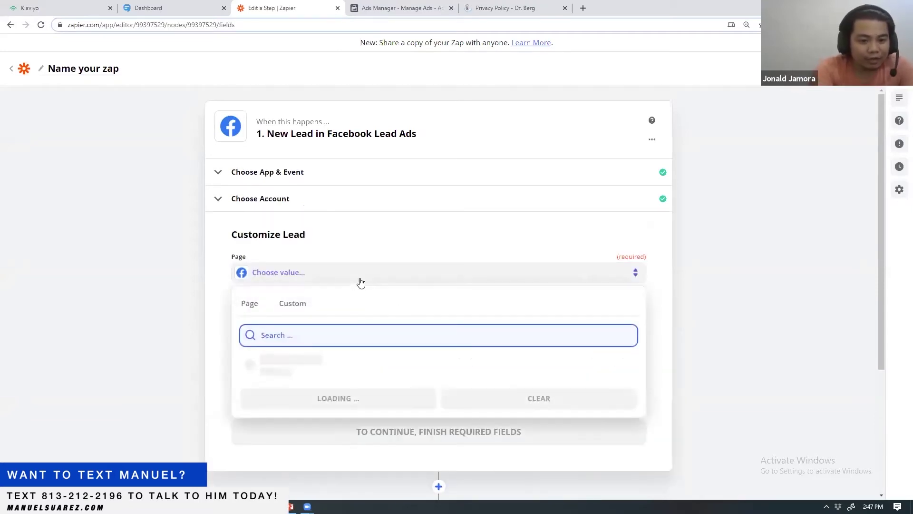
{"action": "type", "text": "D"}
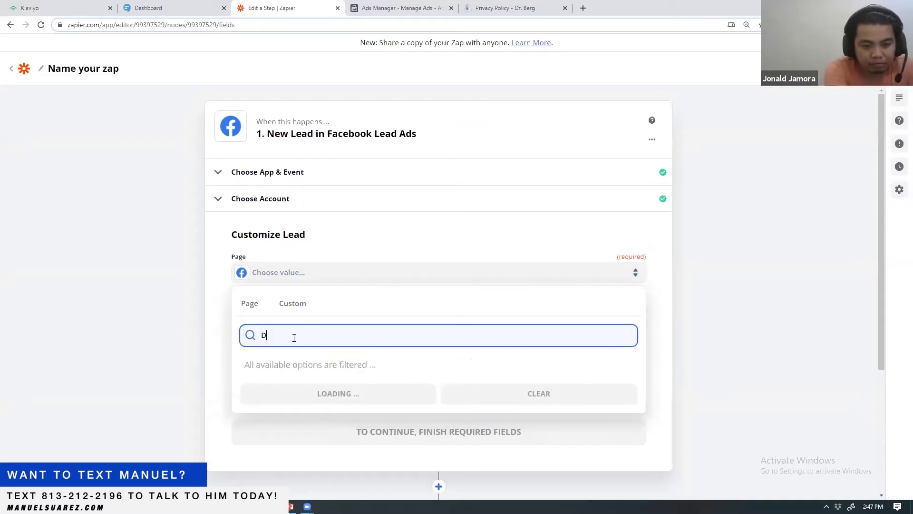
{"action": "type", "text": "r"}
{"action": "left_click", "coordinate": [414, 7]}
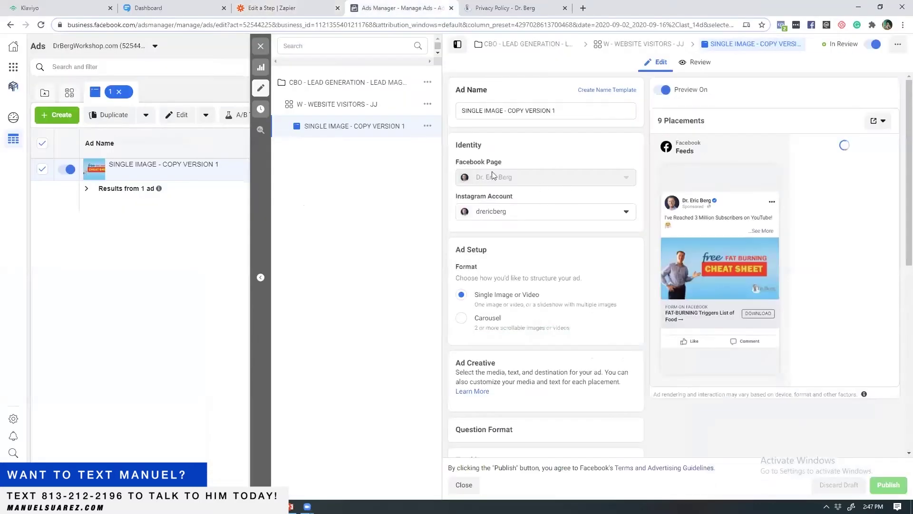
{"action": "left_click", "coordinate": [322, 7]}
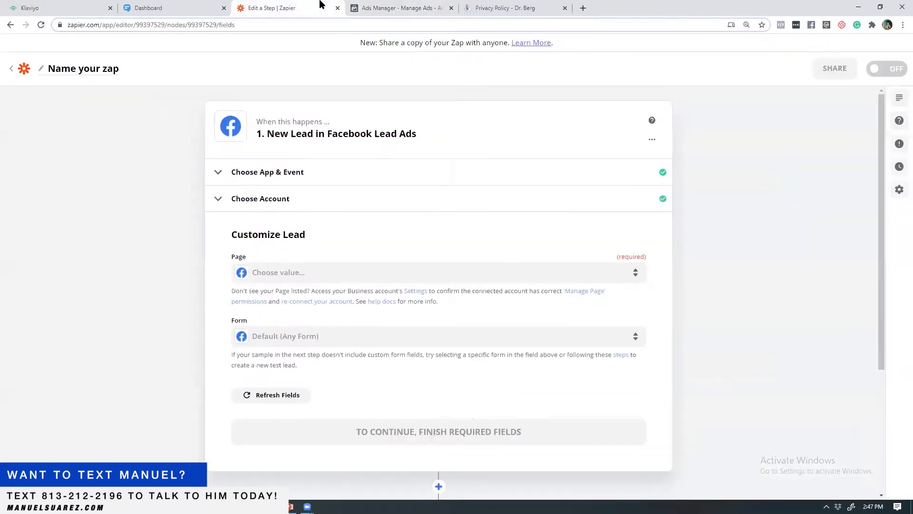
{"action": "left_click", "coordinate": [332, 274]}
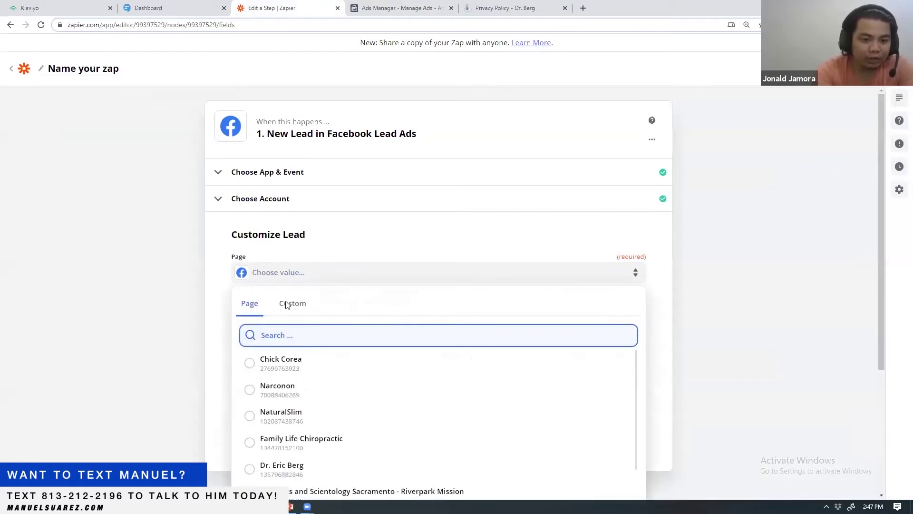
{"action": "type", "text": "drb"}
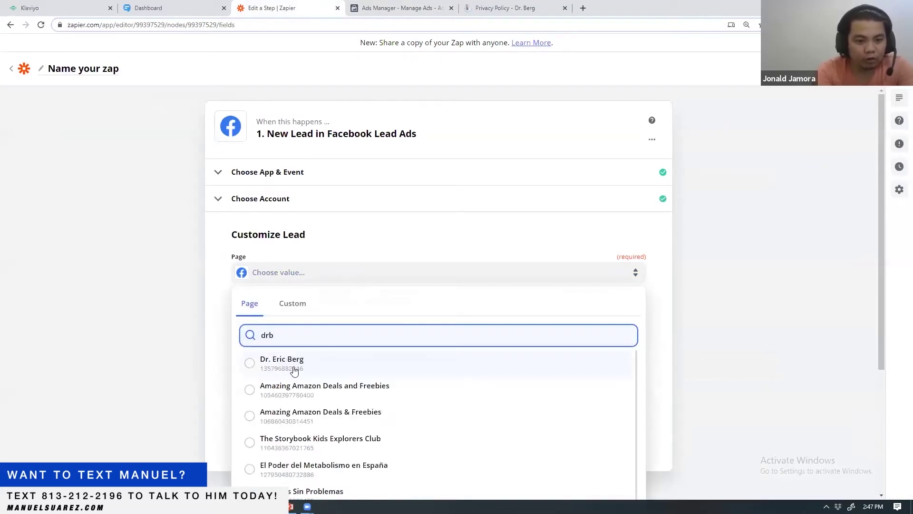
{"action": "left_click", "coordinate": [240, 369]}
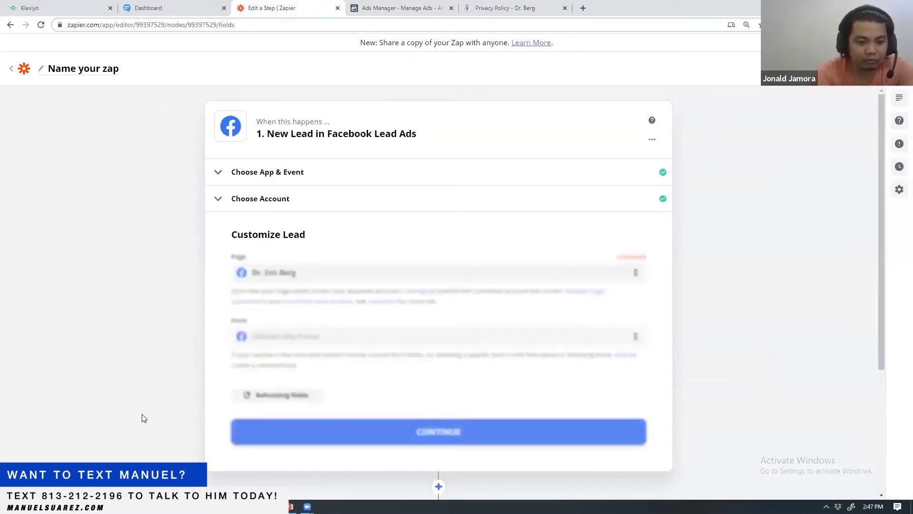
{"action": "left_click", "coordinate": [306, 337]}
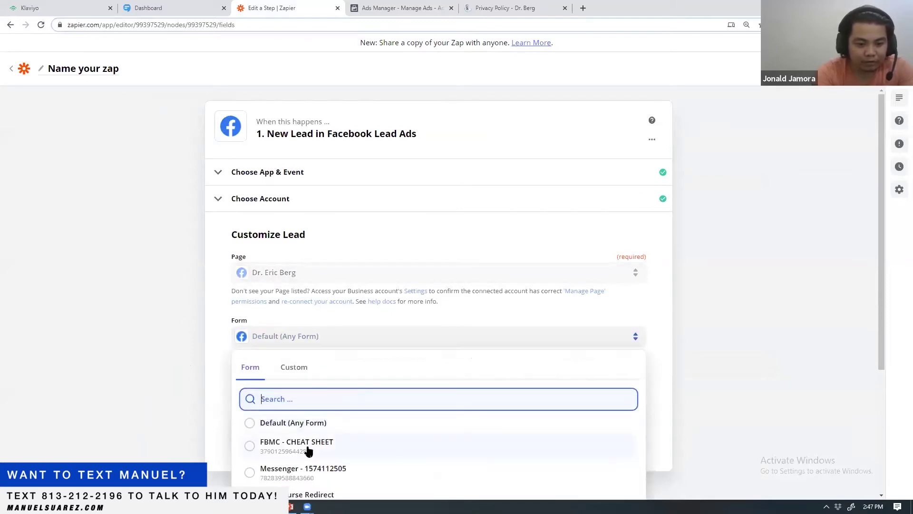
{"action": "left_click", "coordinate": [308, 447]}
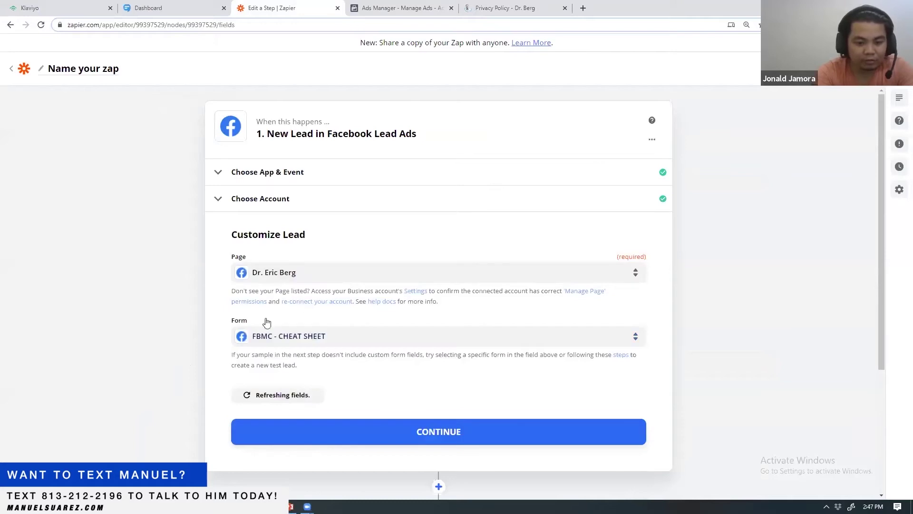
{"action": "left_click", "coordinate": [332, 433]}
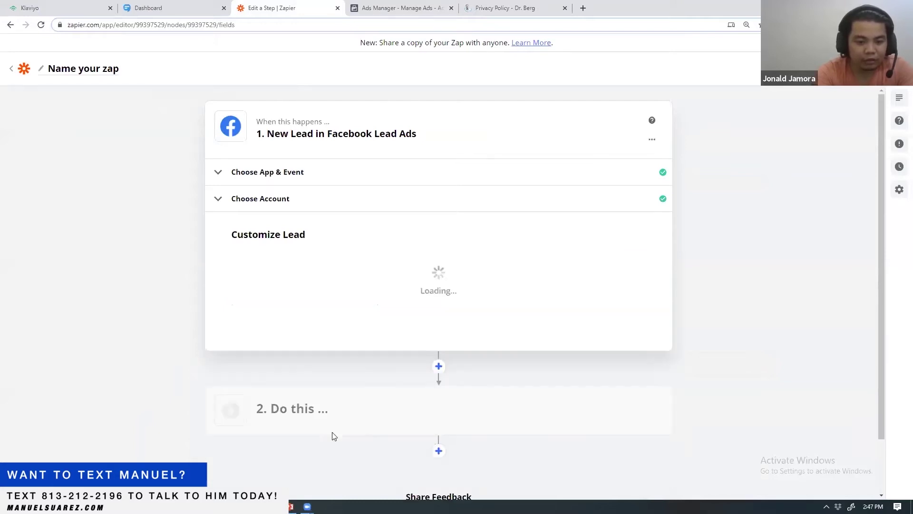
- Open the cheat sheet ad's preview in Ads Manager and view its Facebook post
{"action": "left_click", "coordinate": [376, 4]}
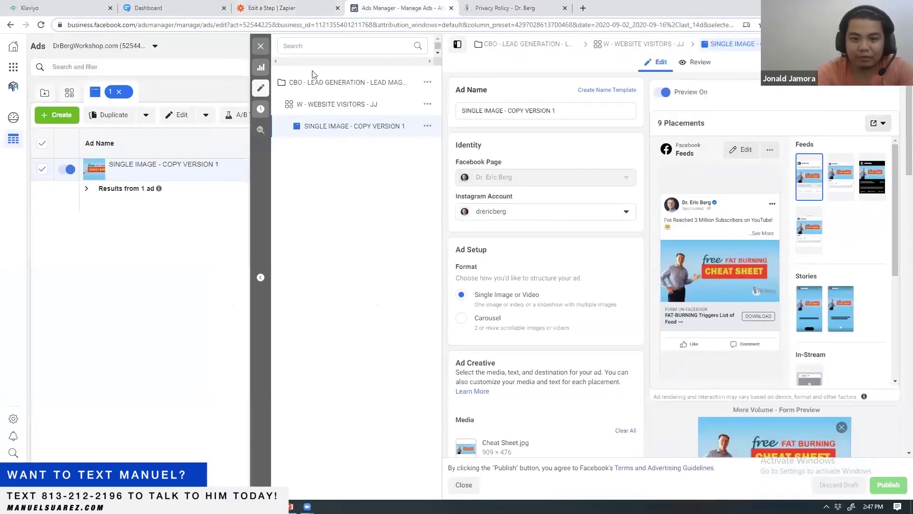
{"action": "left_click", "coordinate": [261, 45]}
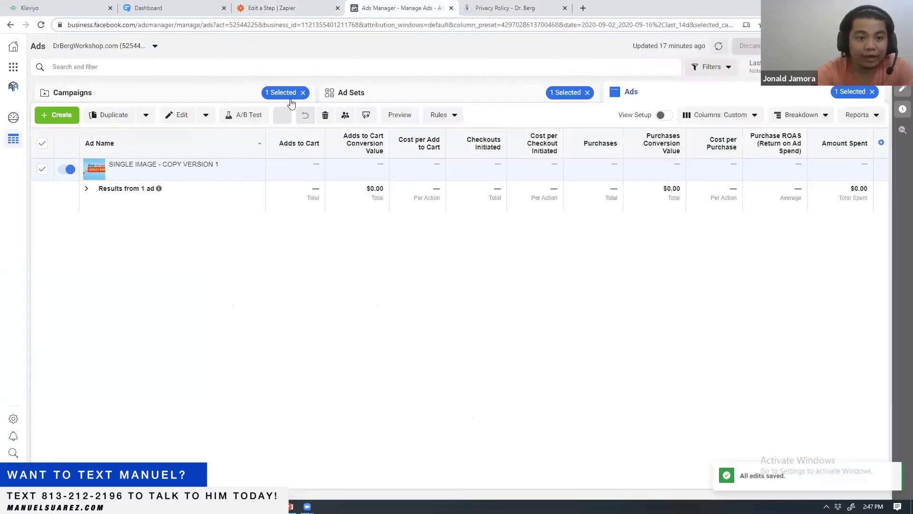
{"action": "left_click", "coordinate": [399, 114]}
{"action": "left_click", "coordinate": [374, 89]}
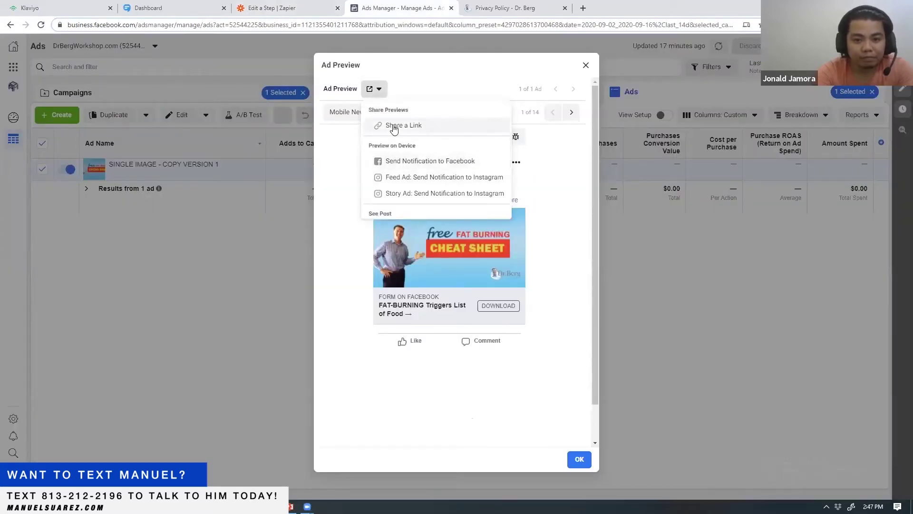
{"action": "scroll", "coordinate": [474, 170], "scroll_direction": "down", "scroll_amount": 1}
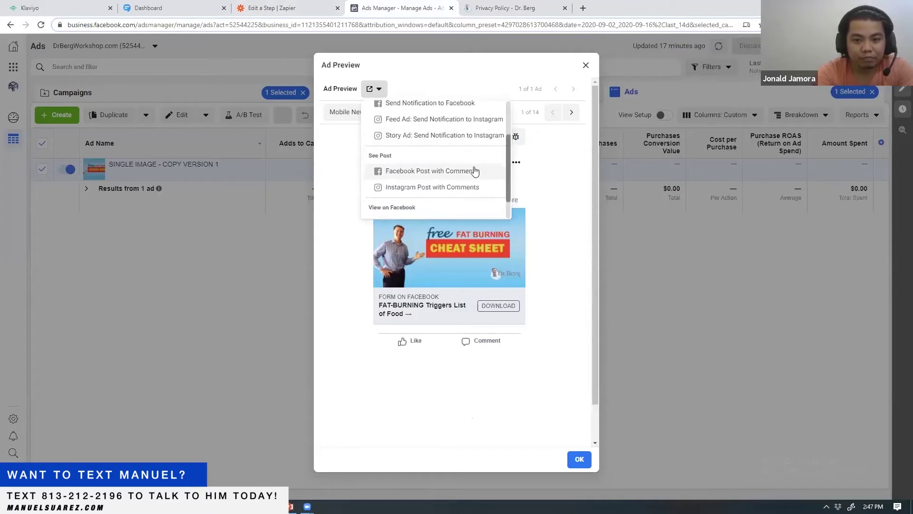
{"action": "left_click", "coordinate": [474, 170]}
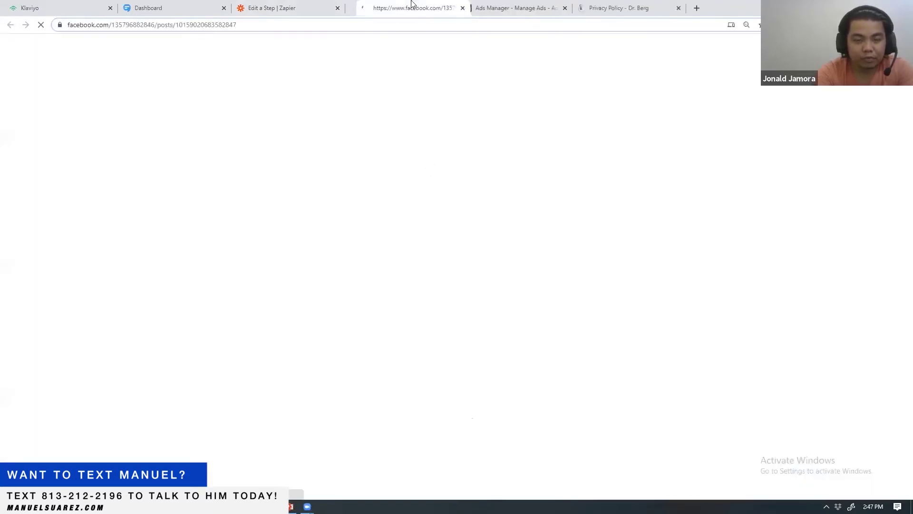
- Create a Share a Link URL for the ad preview and copy it
{"action": "left_click", "coordinate": [286, 6]}
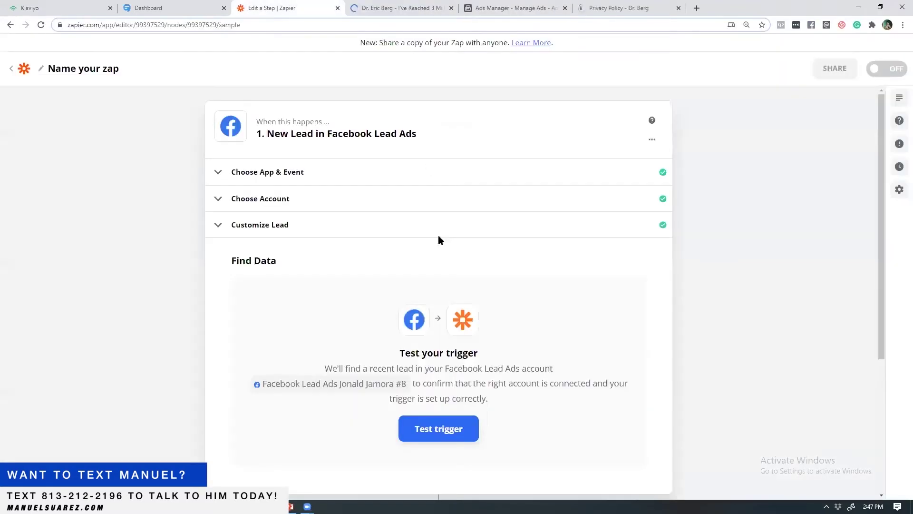
{"action": "left_click", "coordinate": [383, 8]}
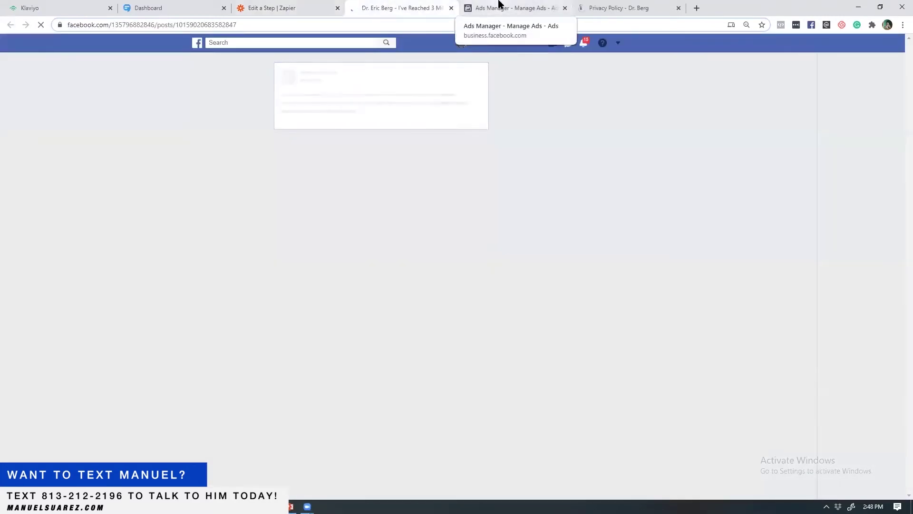
{"action": "left_click", "coordinate": [499, 5]}
{"action": "left_click", "coordinate": [374, 91]}
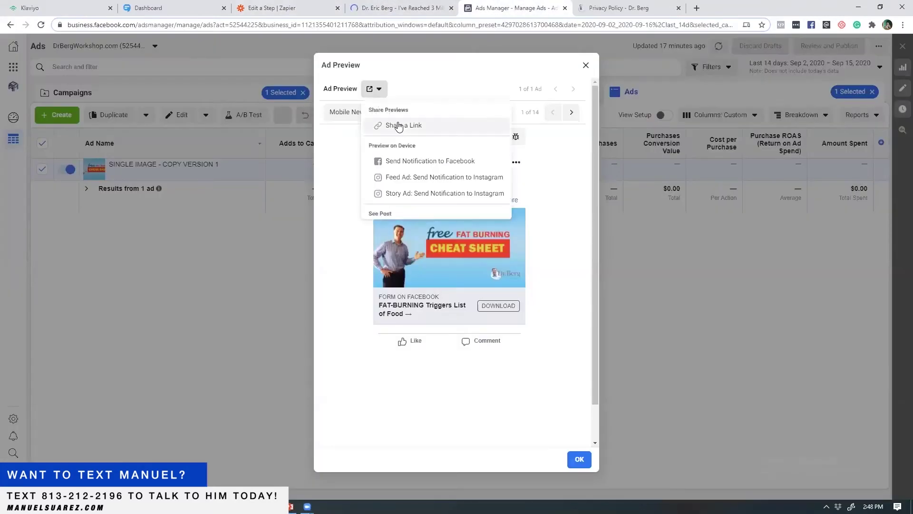
{"action": "left_click", "coordinate": [400, 125]}
{"action": "left_click", "coordinate": [395, 237]}
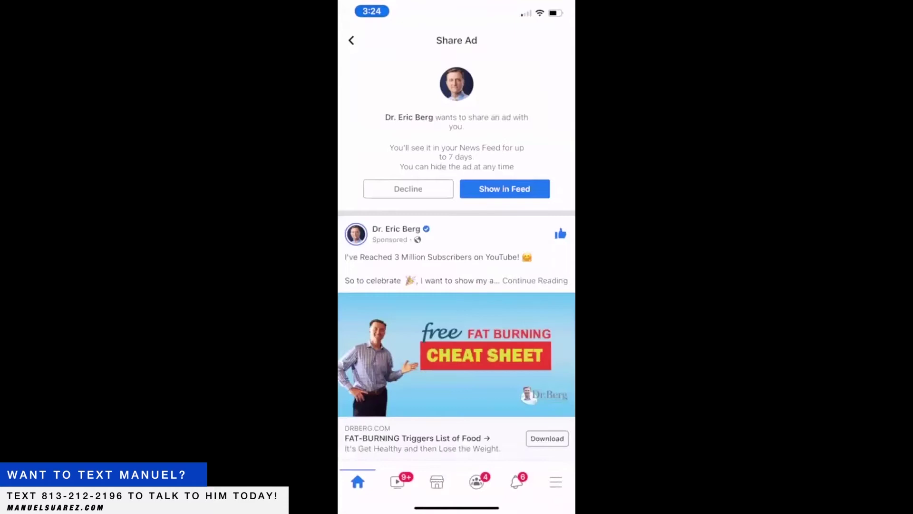
- Refresh the Facebook mobile feed and scroll down to the shared cheat sheet ad
{"action": "scroll", "coordinate": [456, 238], "scroll_direction": "up", "scroll_amount": 3}
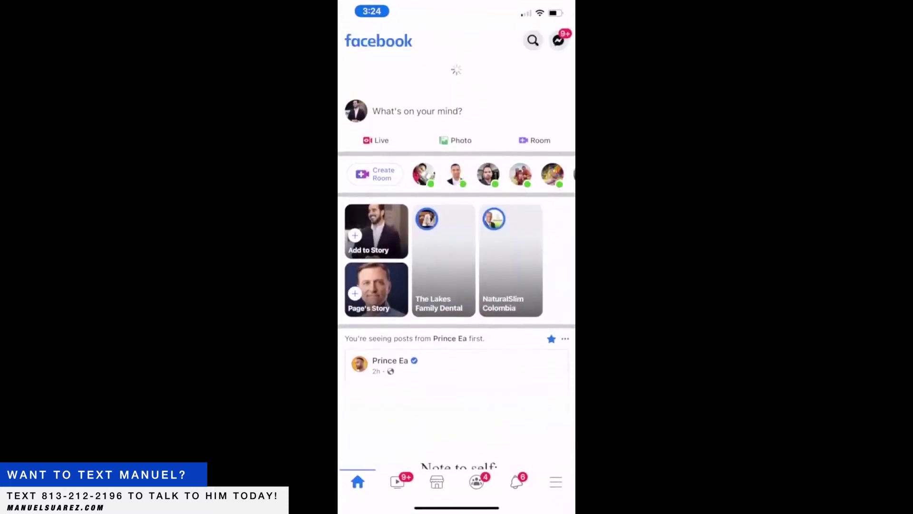
{"action": "scroll", "coordinate": [457, 257], "scroll_direction": "down", "scroll_amount": 10}
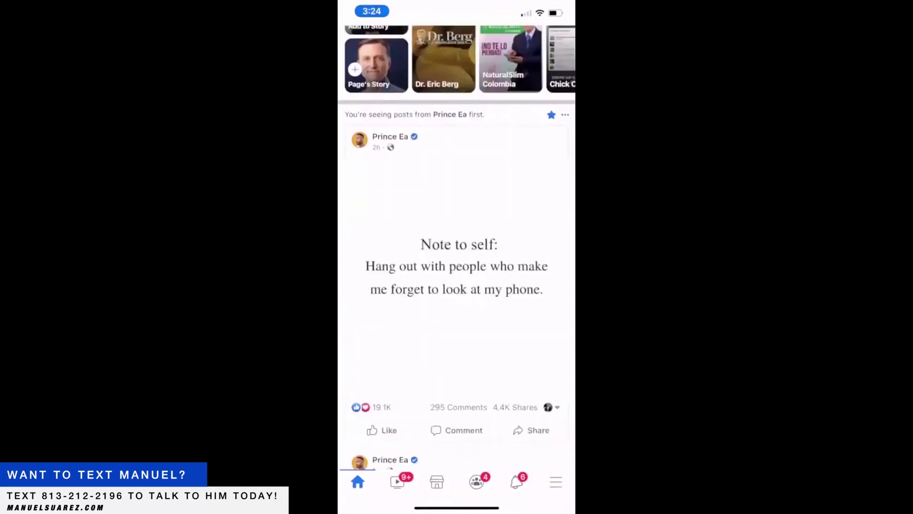
{"action": "scroll", "coordinate": [457, 247], "scroll_direction": "down", "scroll_amount": 15}
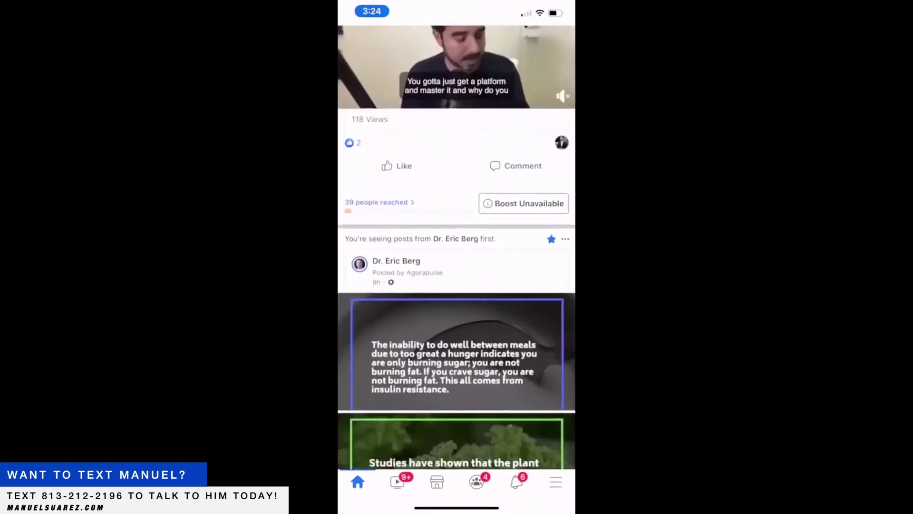
{"action": "scroll", "coordinate": [457, 247], "scroll_direction": "down", "scroll_amount": 15}
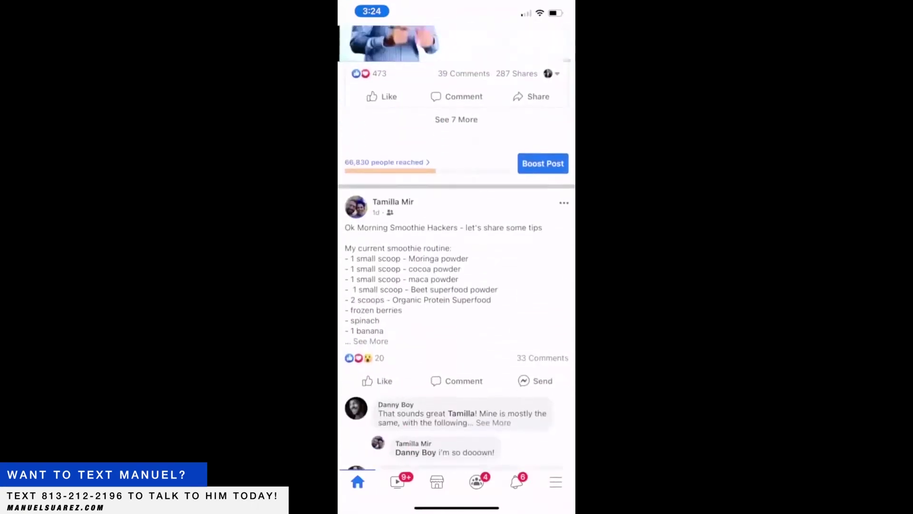
{"action": "scroll", "coordinate": [457, 248], "scroll_direction": "down", "scroll_amount": 15}
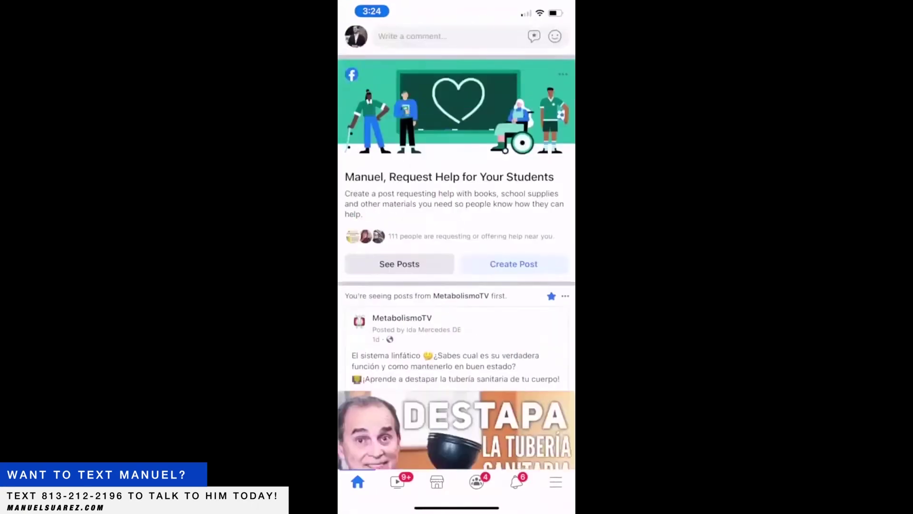
{"action": "scroll", "coordinate": [456, 247], "scroll_direction": "down", "scroll_amount": 15}
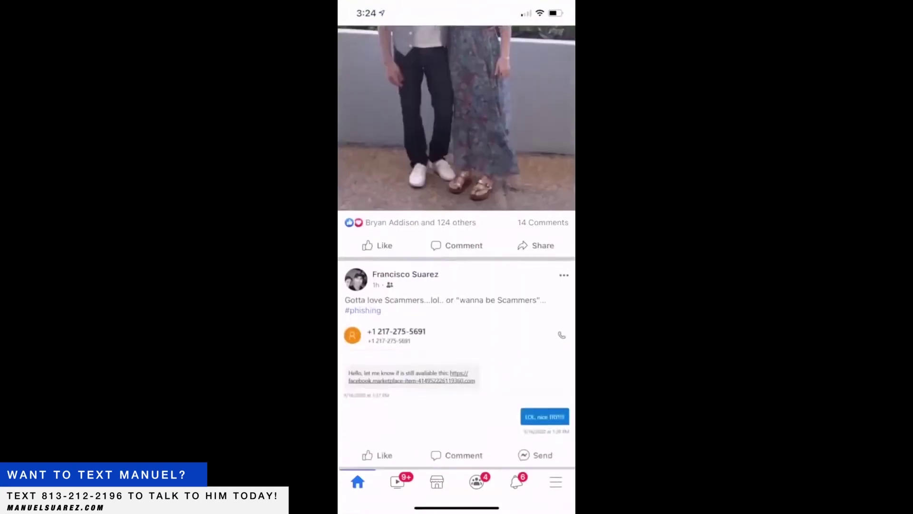
{"action": "scroll", "coordinate": [457, 247], "scroll_direction": "down", "scroll_amount": 5}
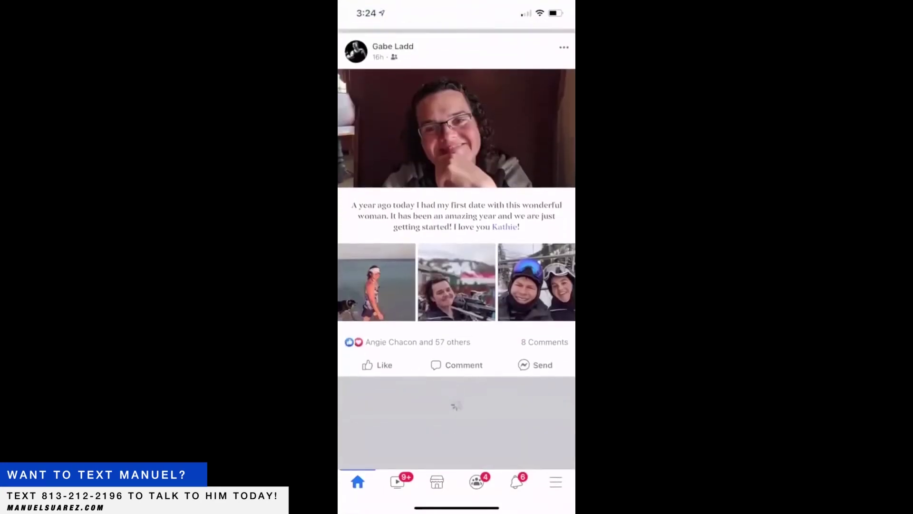
{"action": "scroll", "coordinate": [457, 247], "scroll_direction": "up", "scroll_amount": 10}
{"action": "scroll", "coordinate": [457, 248], "scroll_direction": "up", "scroll_amount": 20}
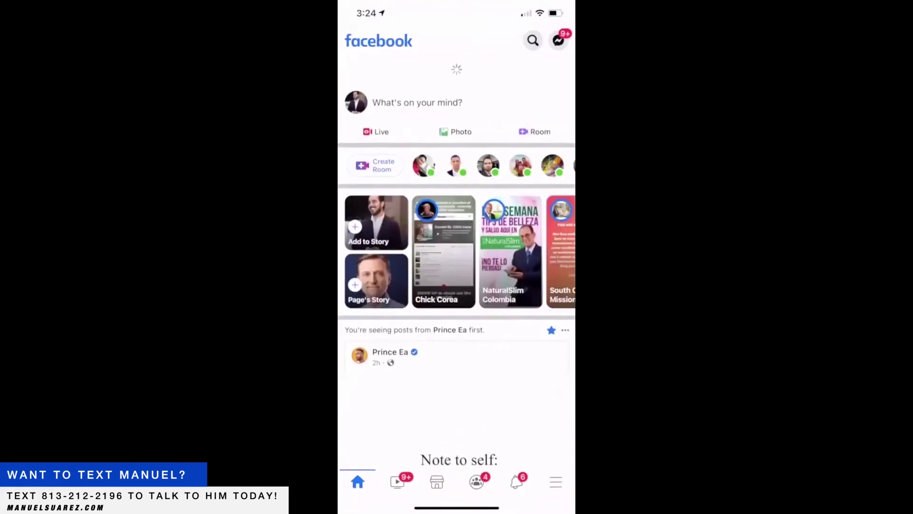
{"action": "scroll", "coordinate": [456, 248], "scroll_direction": "down", "scroll_amount": 15}
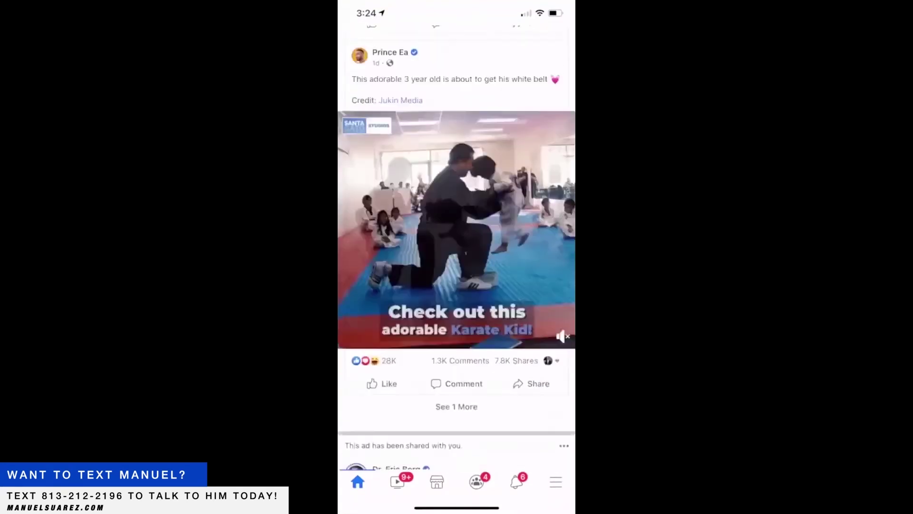
{"action": "scroll", "coordinate": [456, 247], "scroll_direction": "down", "scroll_amount": 2}
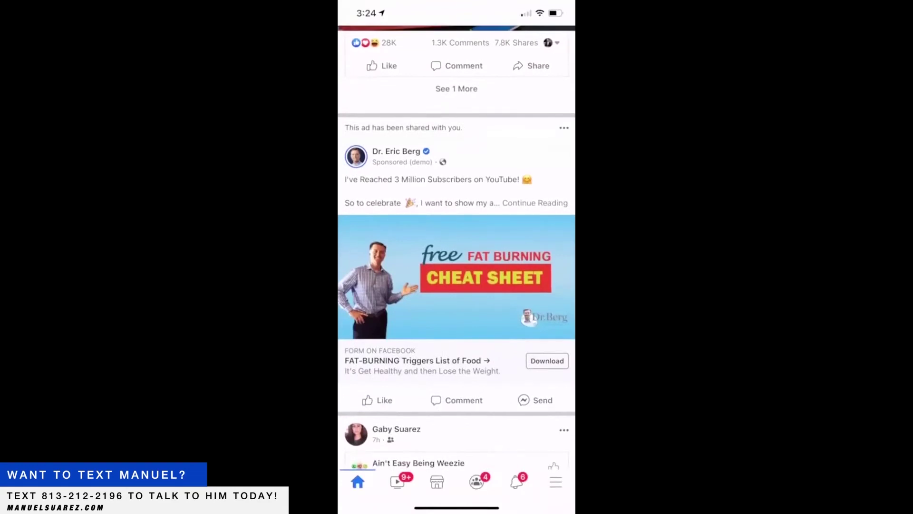
- Open the shared Dr. Eric Berg cheat sheet ad post in full
{"action": "left_click", "coordinate": [535, 203]}
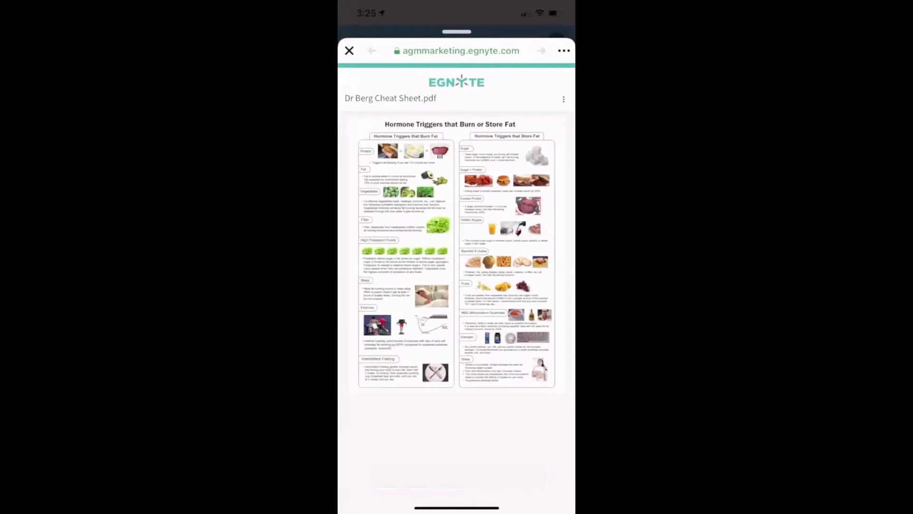
- Scroll through the cheat sheet PDF and open the in-app browser's ••• menu
{"action": "scroll", "coordinate": [456, 252], "scroll_direction": "down", "scroll_amount": 2}
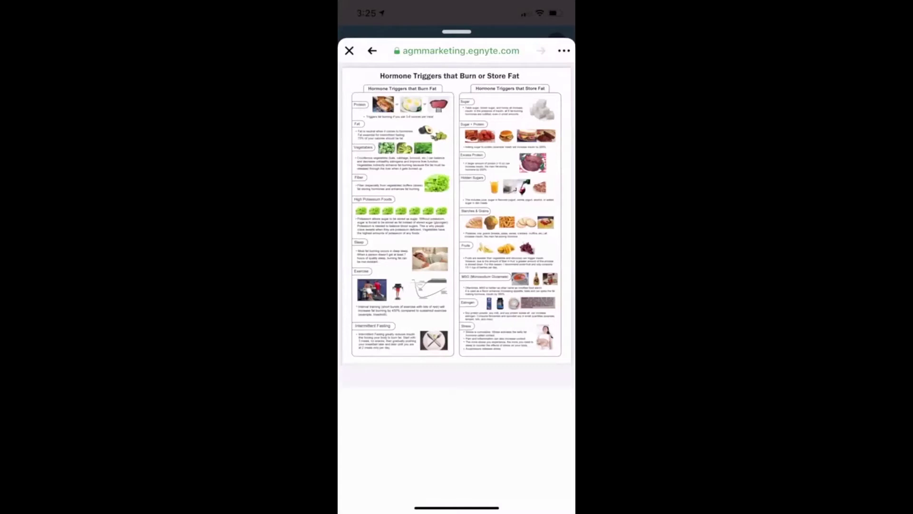
{"action": "left_click", "coordinate": [564, 50]}
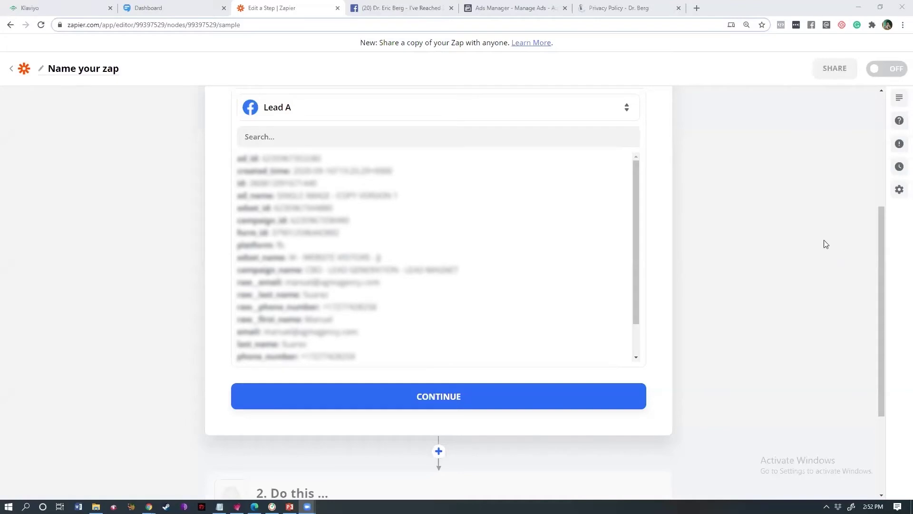
- Inspect Lead A's email, phone number and last name values, then accept the test lead
{"action": "left_click_drag", "start_coordinate": [878, 228], "coordinate": [861, 99]}
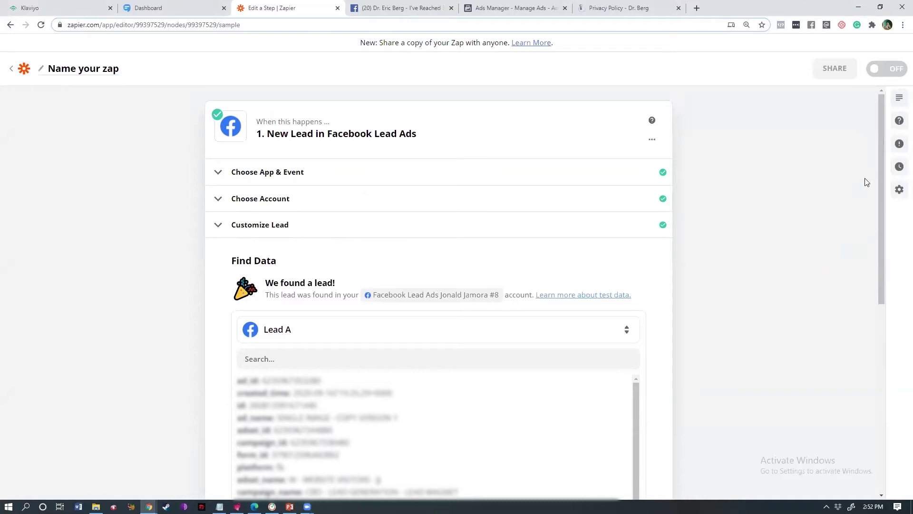
{"action": "left_click_drag", "start_coordinate": [879, 154], "coordinate": [878, 231]}
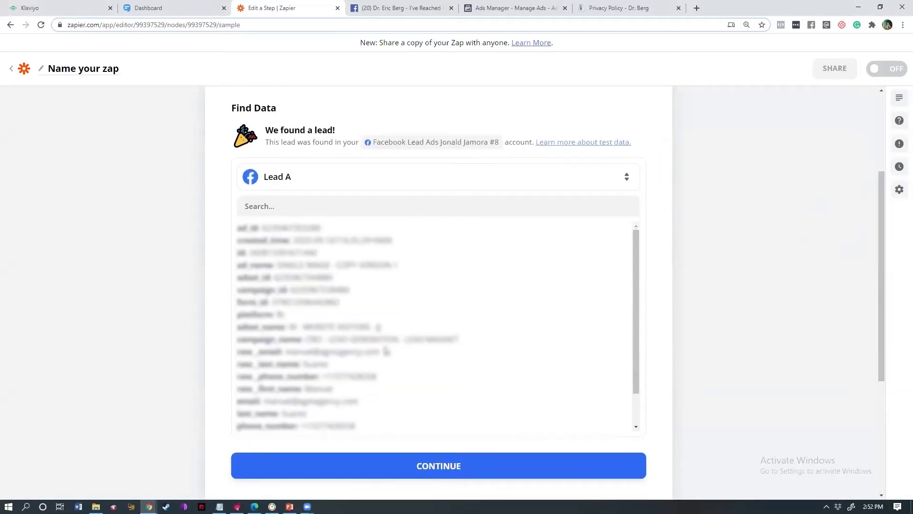
{"action": "double_click", "coordinate": [295, 352]}
{"action": "triple_click", "coordinate": [370, 379]}
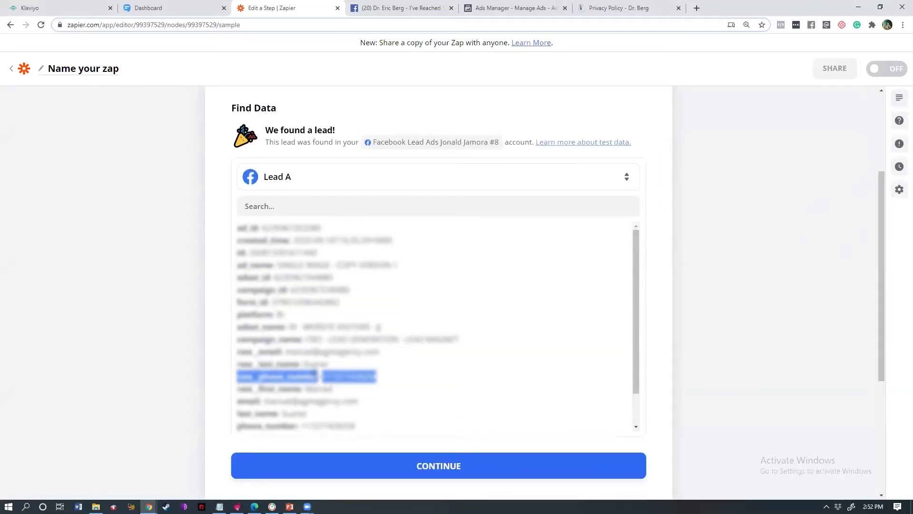
{"action": "double_click", "coordinate": [314, 364]}
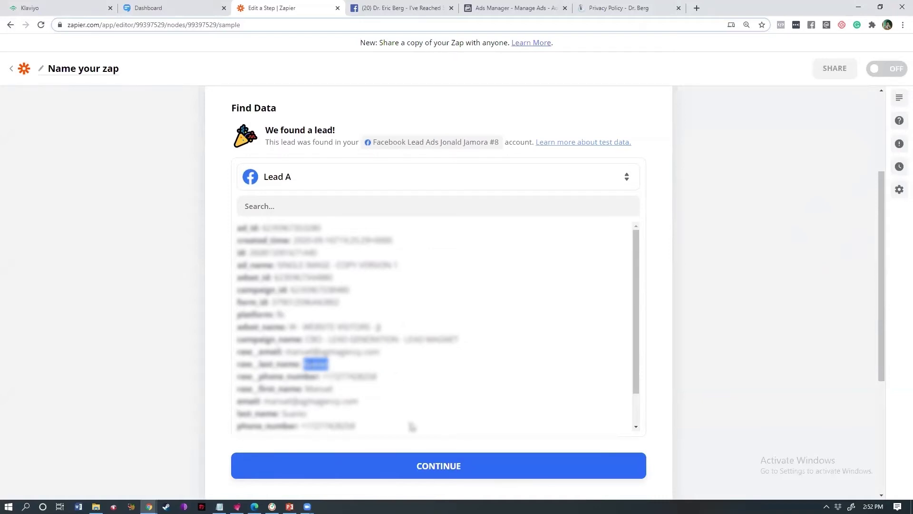
{"action": "left_click", "coordinate": [409, 464]}
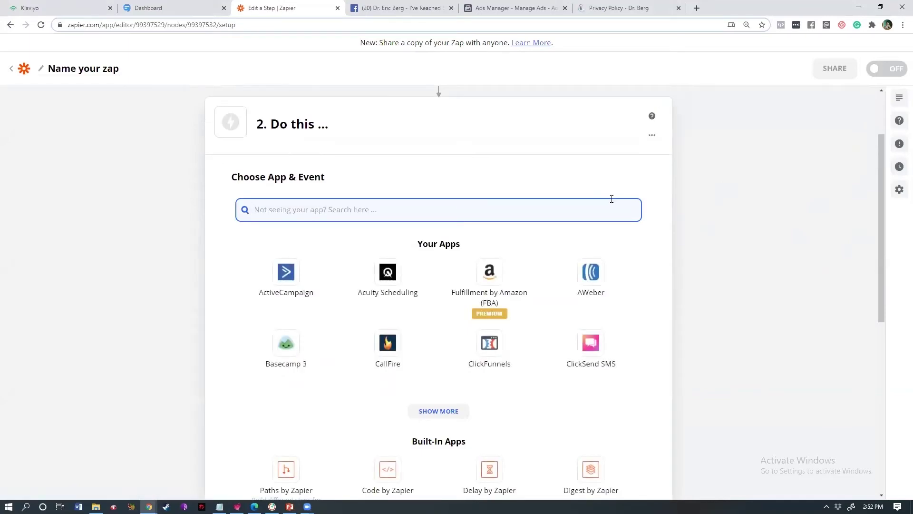
- Search the action apps for Keap, ActiveCampaign and AWeber in turn
{"action": "type", "text": "kli"}
{"action": "key", "text": "ctrl+a"}
{"action": "key", "text": "BackSpace"}
{"action": "type", "text": "keap"}
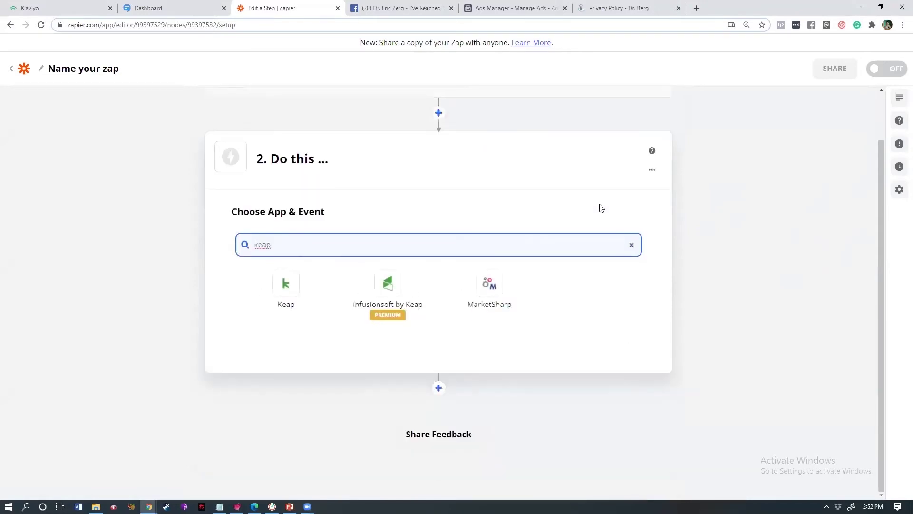
{"action": "key", "text": "ctrl+a"}
{"action": "key", "text": "BackSpace"}
{"action": "type", "text": "active"}
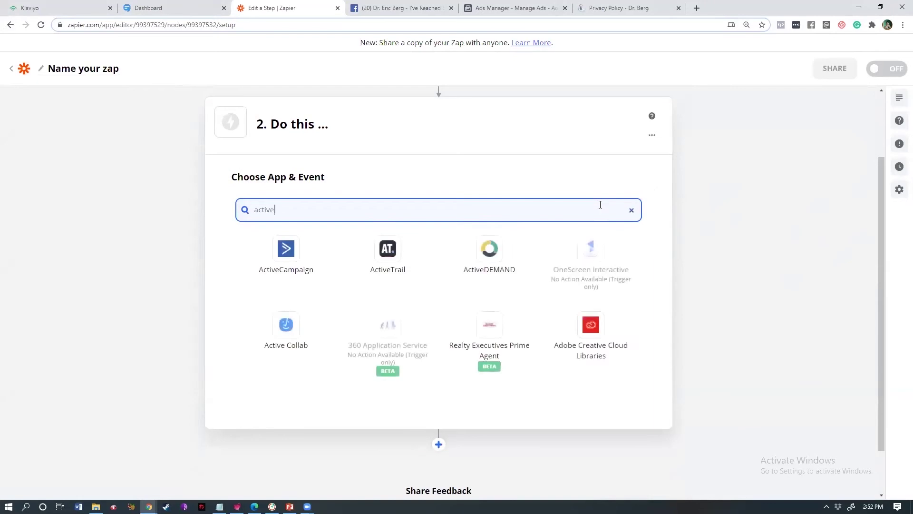
{"action": "key", "text": "ctrl+a"}
{"action": "type", "text": "aweber"}
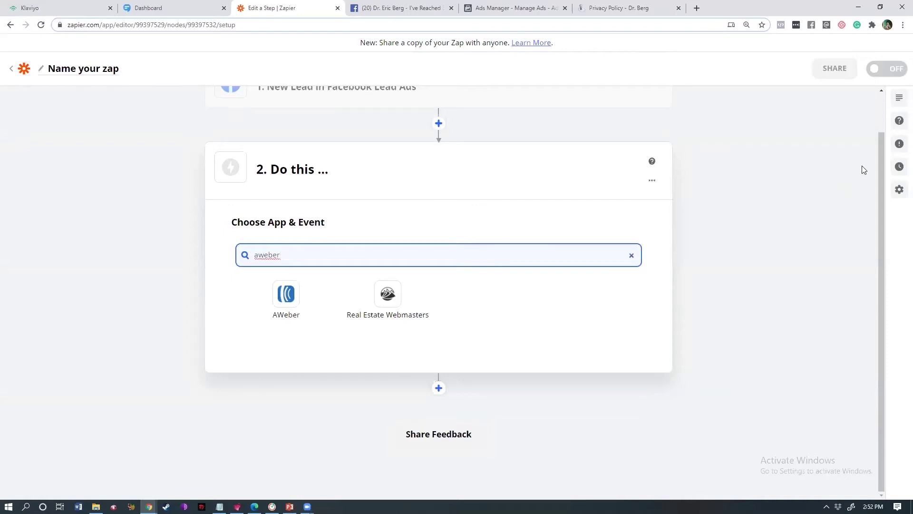
- Search the action apps for Klaviyo, then for Click-named apps
{"action": "left_click_drag", "start_coordinate": [881, 144], "coordinate": [878, 115]}
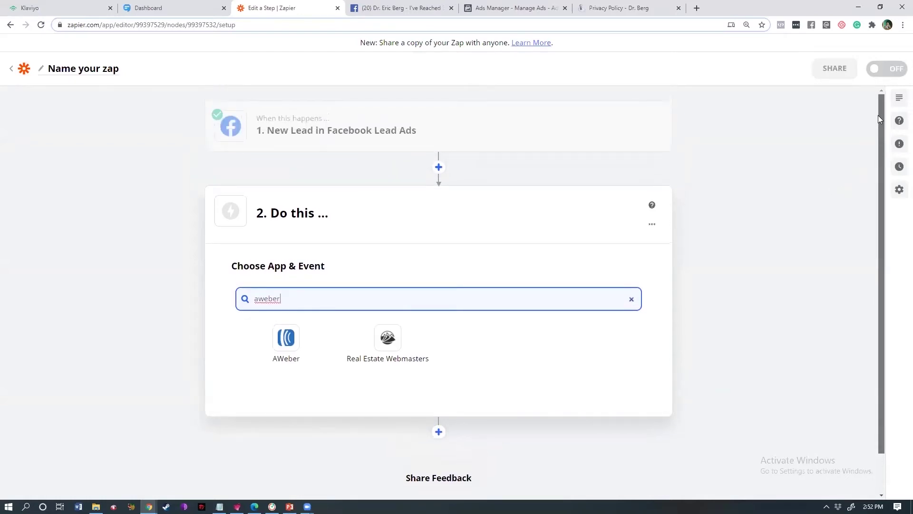
{"action": "left_click_drag", "start_coordinate": [878, 119], "coordinate": [879, 189]}
{"action": "double_click", "coordinate": [290, 255]}
{"action": "type", "text": "klaiv"}
{"action": "key", "text": "BackSpace"}
{"action": "key", "text": "BackSpace"}
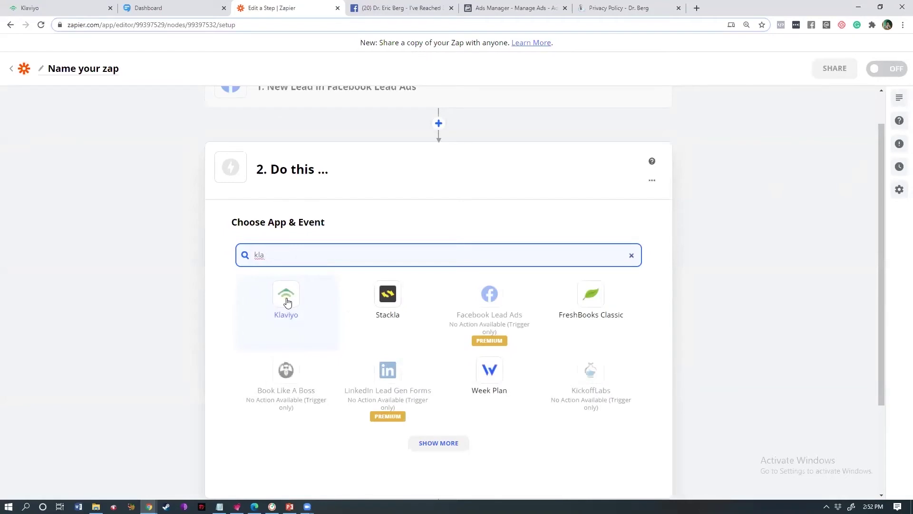
{"action": "key", "text": "ctrl+a"}
{"action": "type", "text": "click"}
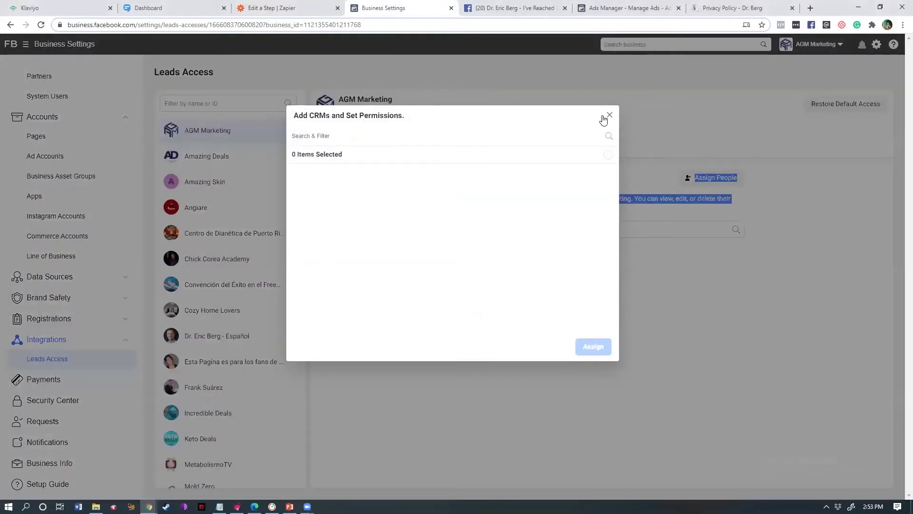
- Check the CRMs tab and Assign CRMs list for AGM Marketing's leads, none connected, then close Business Settings
{"action": "left_click", "coordinate": [604, 117]}
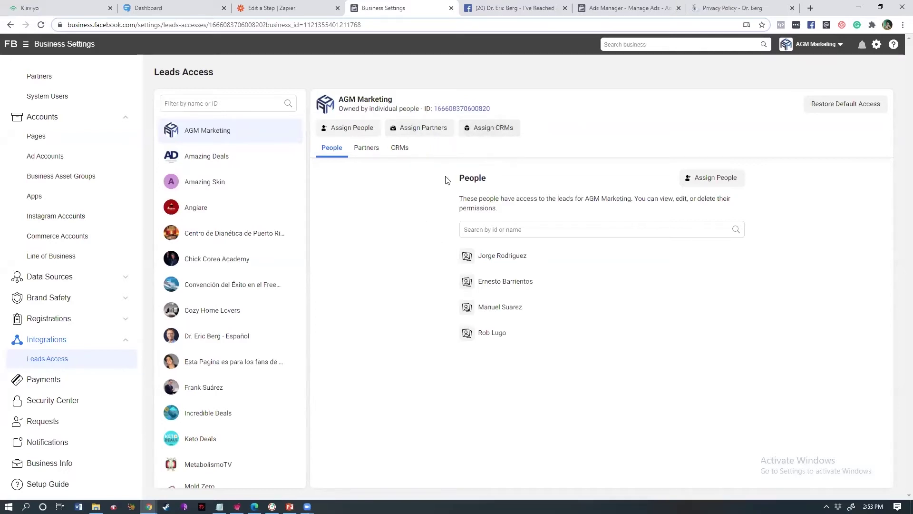
{"action": "left_click", "coordinate": [403, 149]}
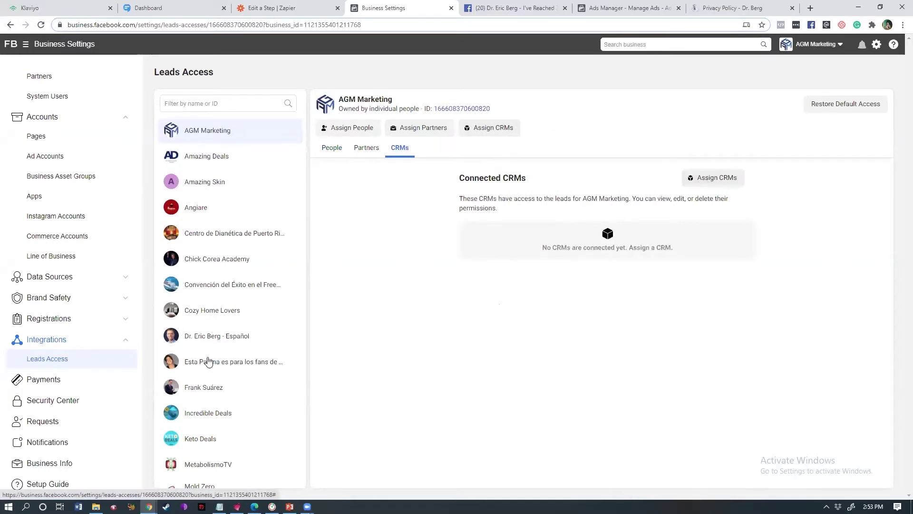
{"action": "scroll", "coordinate": [302, 209], "scroll_direction": "down", "scroll_amount": 3}
{"action": "scroll", "coordinate": [303, 265], "scroll_direction": "up", "scroll_amount": 1}
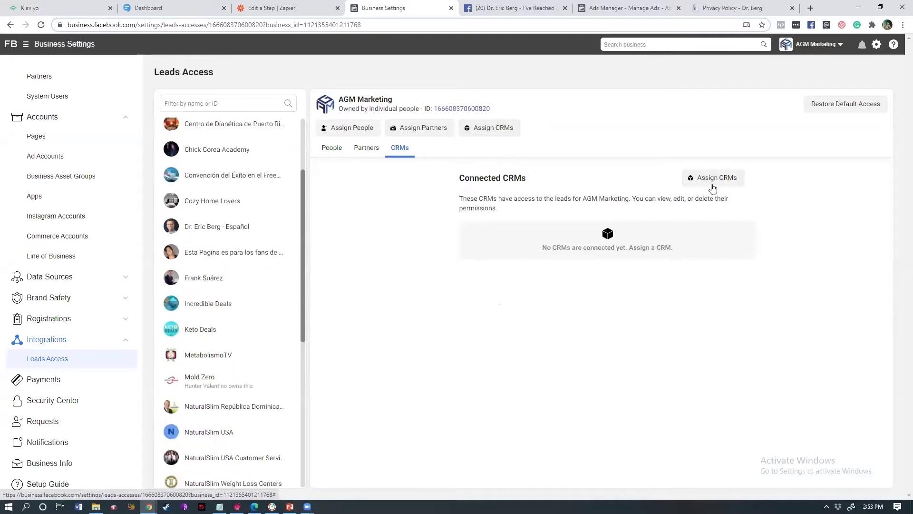
{"action": "left_click", "coordinate": [709, 179]}
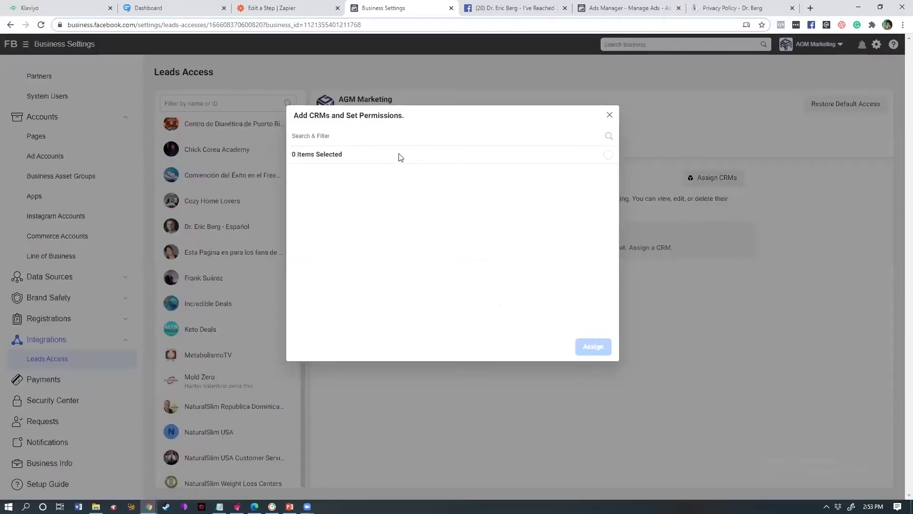
{"action": "left_click", "coordinate": [404, 137]}
{"action": "left_click", "coordinate": [609, 116]}
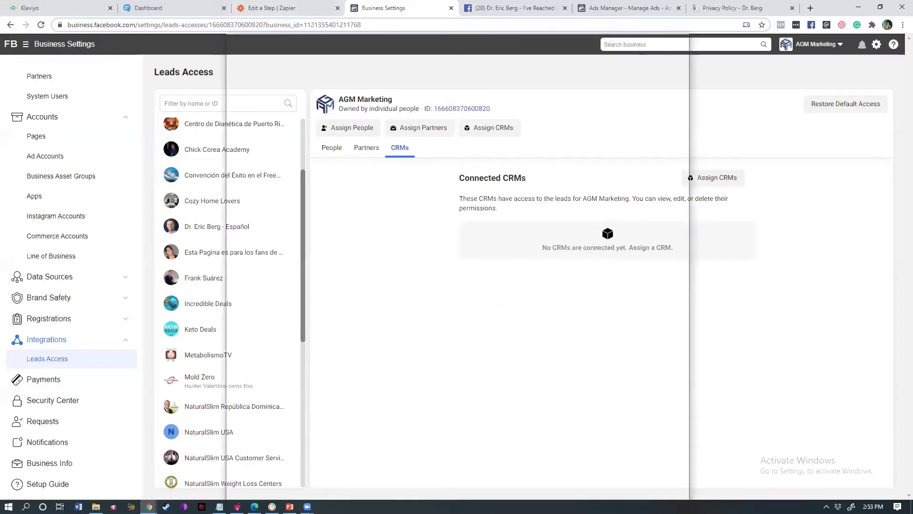
{"action": "left_click", "coordinate": [451, 8]}
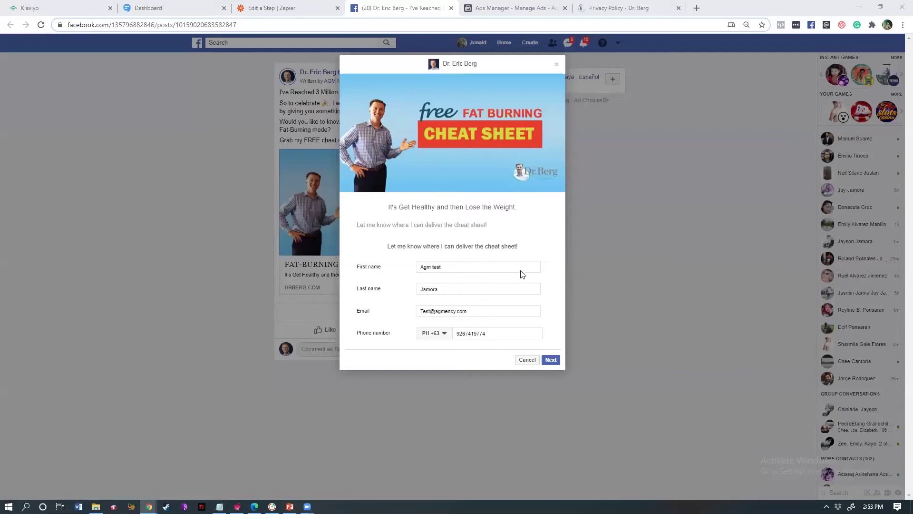
- Search 'klavi' in the zap editor and pick Klaviyo as the second step's app
{"action": "left_click", "coordinate": [273, 8]}
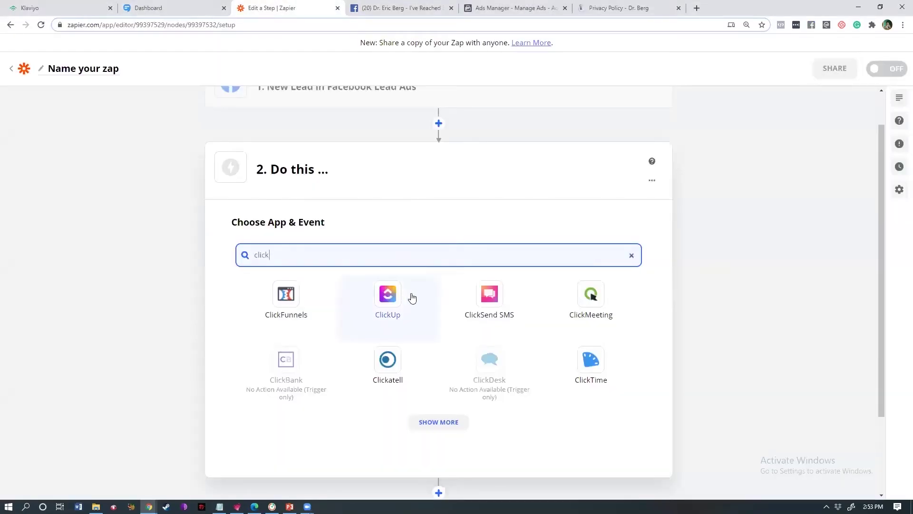
{"action": "key", "text": "ctrl+a"}
{"action": "key", "text": "BackSpace"}
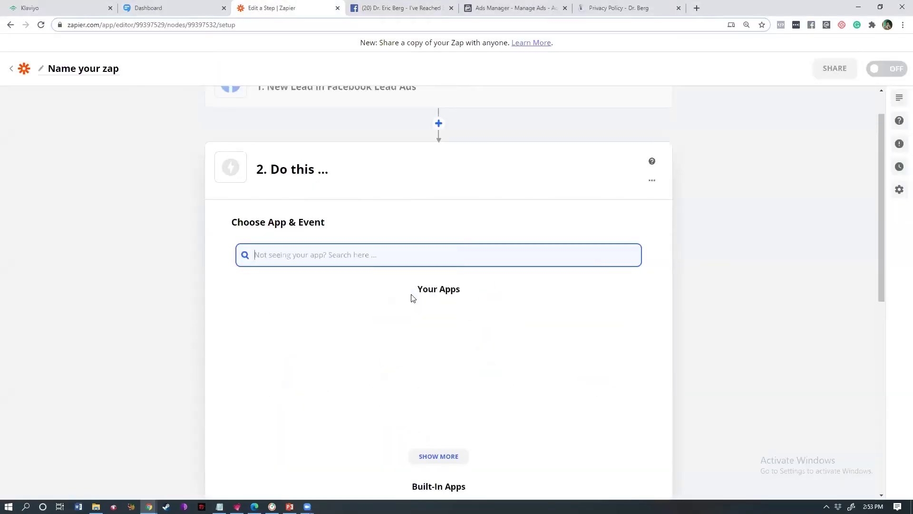
{"action": "type", "text": "klavi"}
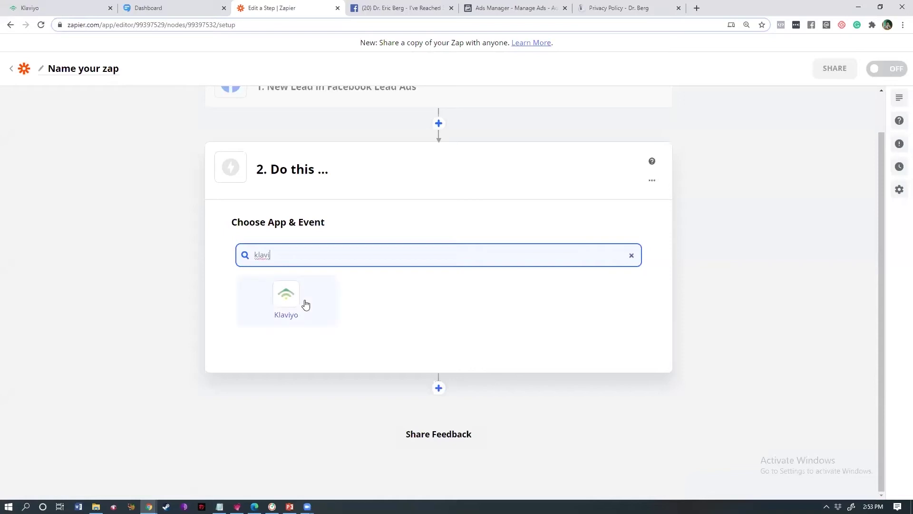
{"action": "left_click", "coordinate": [278, 306]}
{"action": "left_click", "coordinate": [48, 8]}
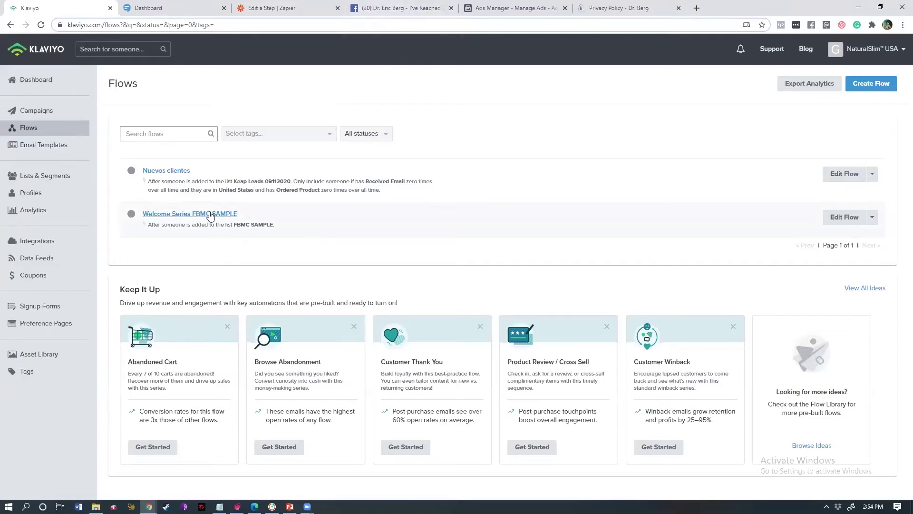
- Glance at the SimpleTexting dashboard, then go back to the Facebook lead form
{"action": "left_click", "coordinate": [185, 8]}
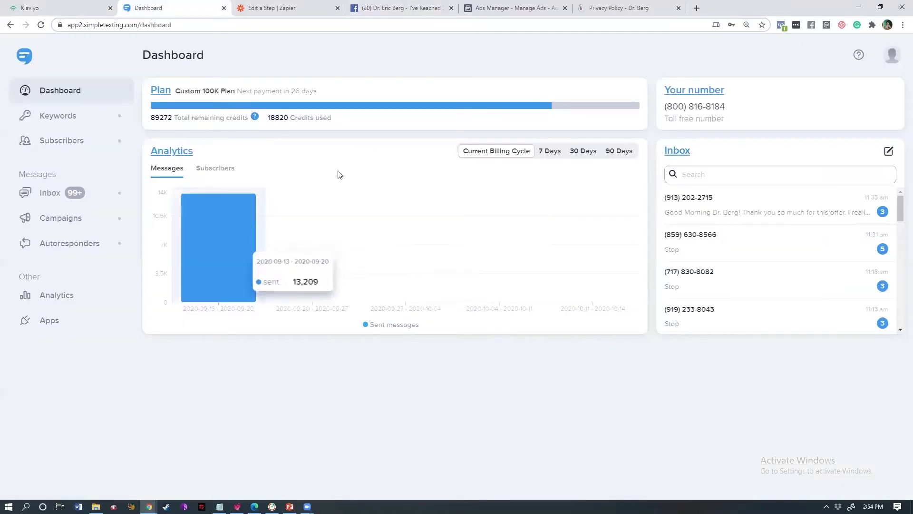
{"action": "left_click", "coordinate": [374, 5]}
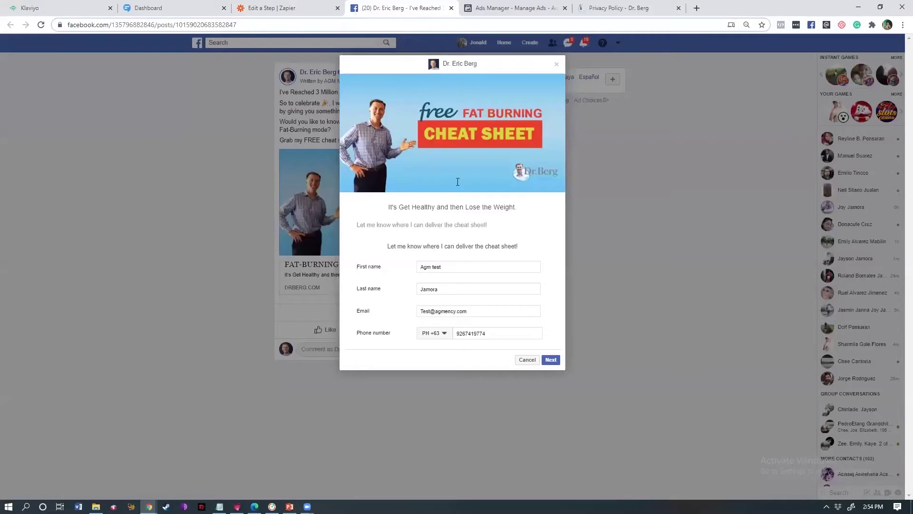
- Reveal the hidden Klaviyo event, choose Add Subscriber, and confirm the app and event
{"action": "left_click", "coordinate": [314, 6]}
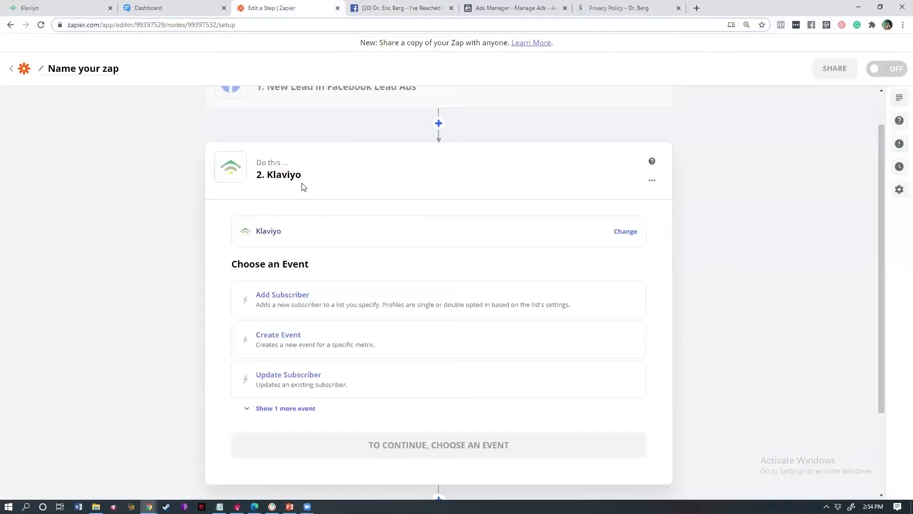
{"action": "left_click_drag", "start_coordinate": [879, 233], "coordinate": [878, 262]}
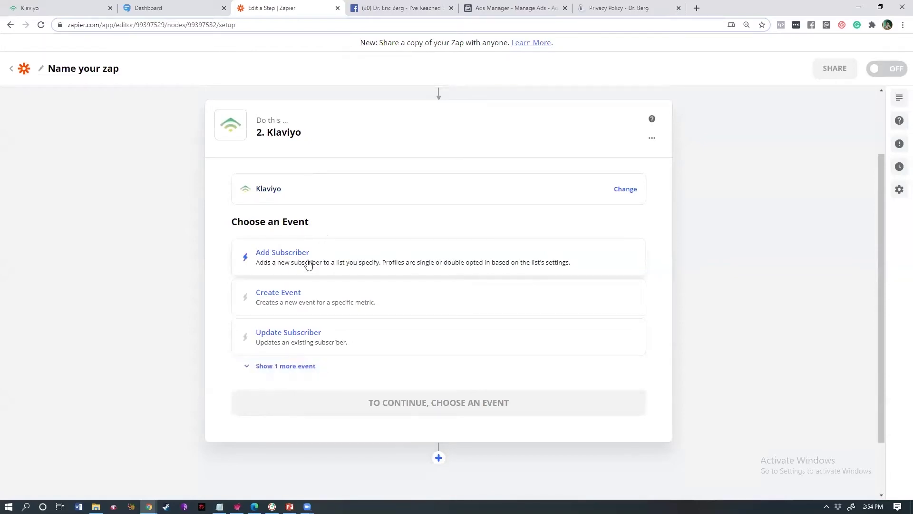
{"action": "left_click", "coordinate": [299, 368]}
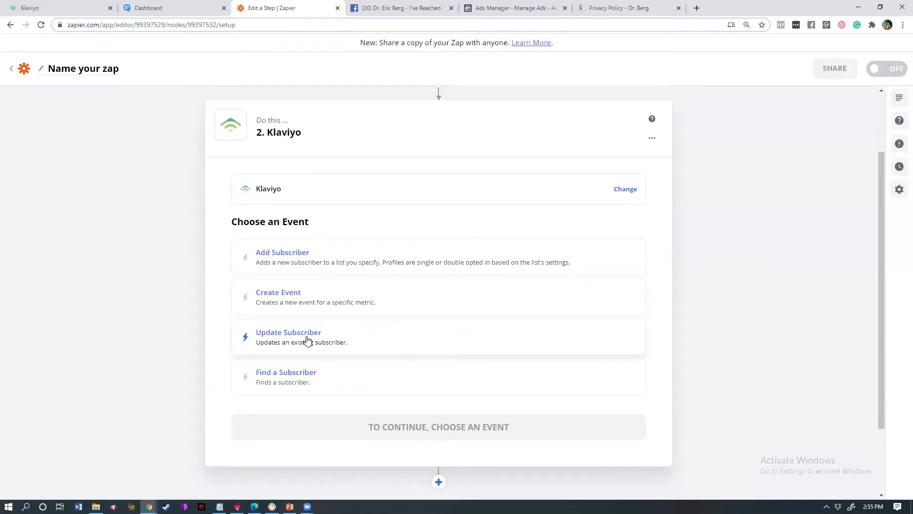
{"action": "left_click", "coordinate": [332, 262]}
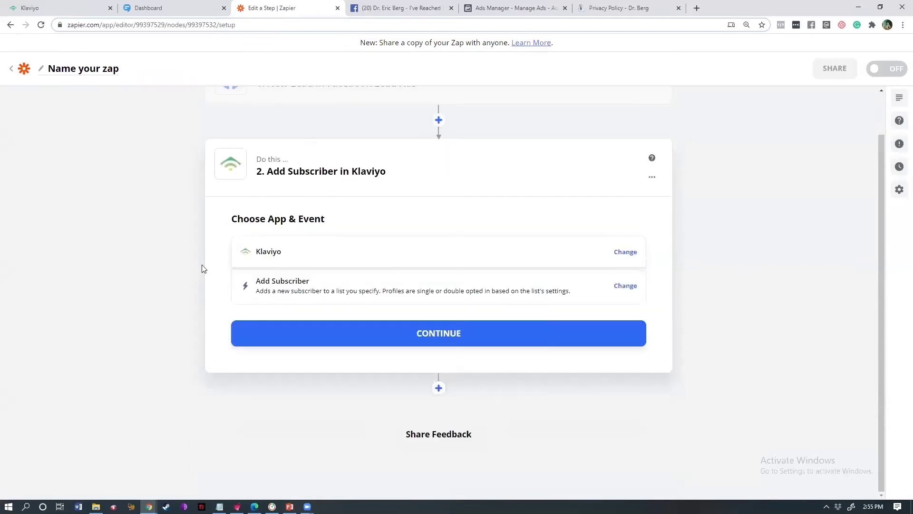
{"action": "left_click", "coordinate": [438, 333]}
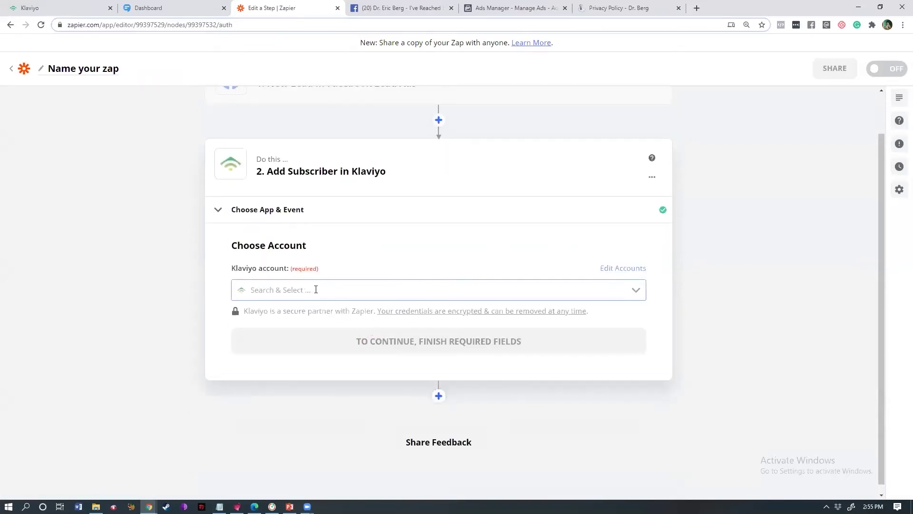
- Start adding a new Klaviyo account from the account dropdown and look up Klaviyo's API keys page
{"action": "left_click", "coordinate": [314, 289]}
{"action": "left_click_drag", "start_coordinate": [641, 340], "coordinate": [635, 375]}
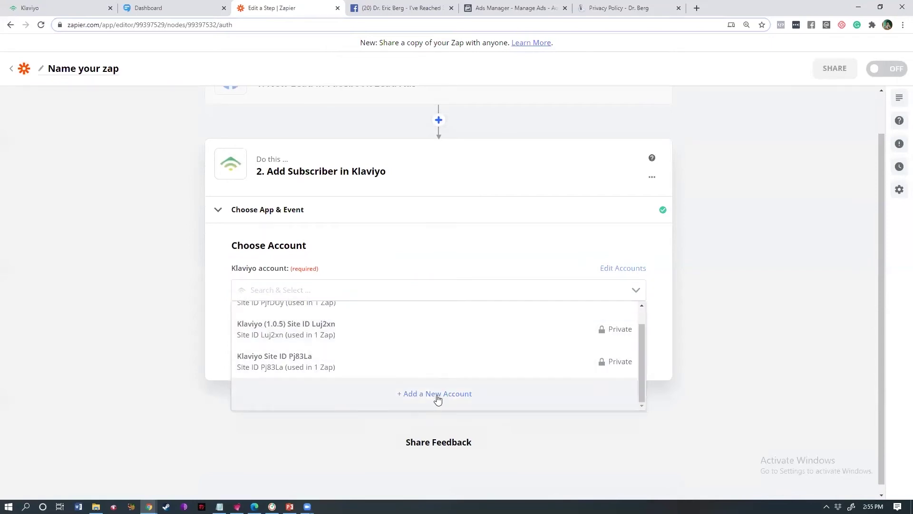
{"action": "left_click", "coordinate": [431, 398]}
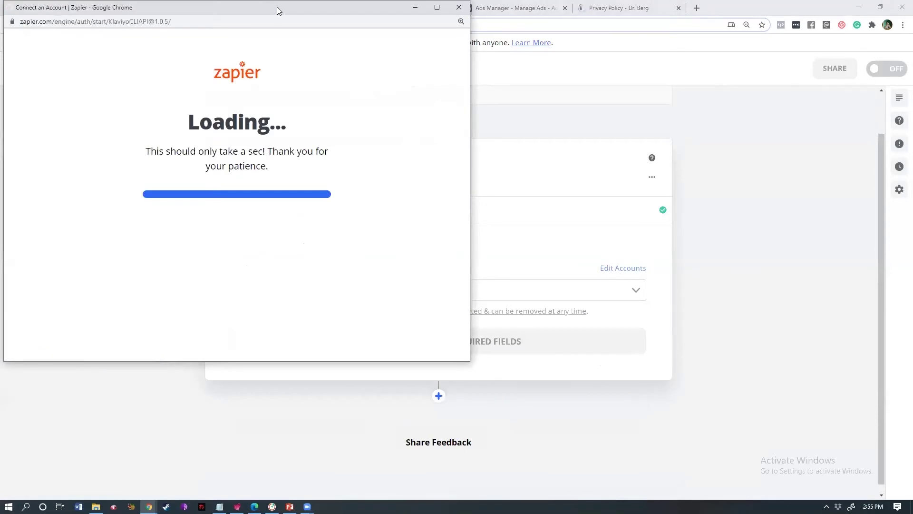
{"action": "left_click_drag", "start_coordinate": [279, 11], "coordinate": [416, 96]}
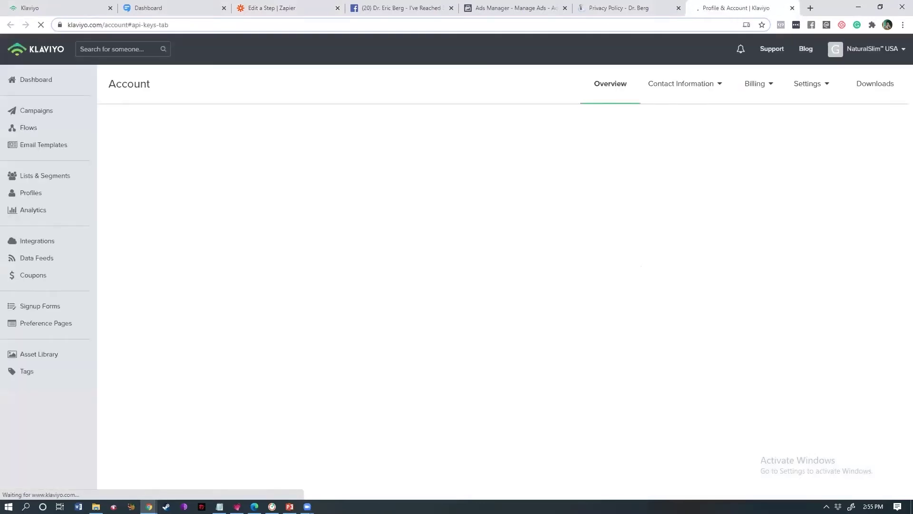
{"action": "key", "text": "ctrl+w"}
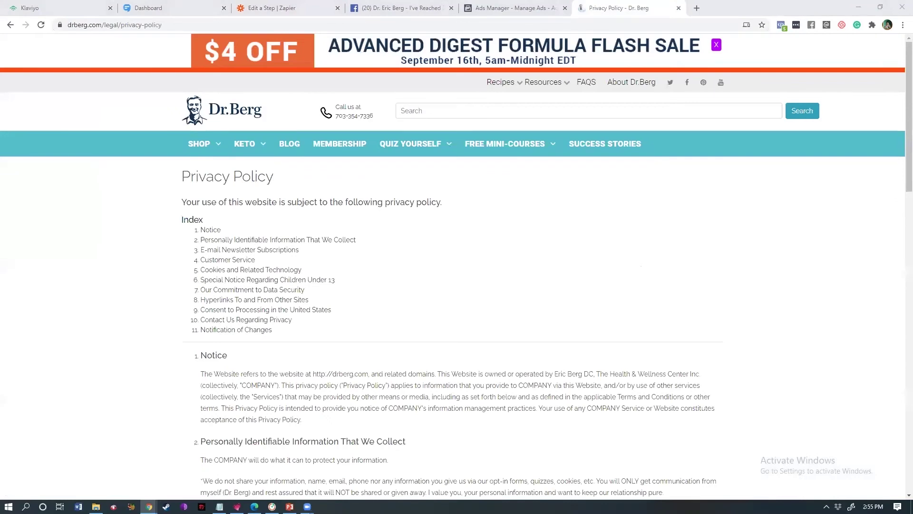
{"action": "left_click", "coordinate": [269, 8]}
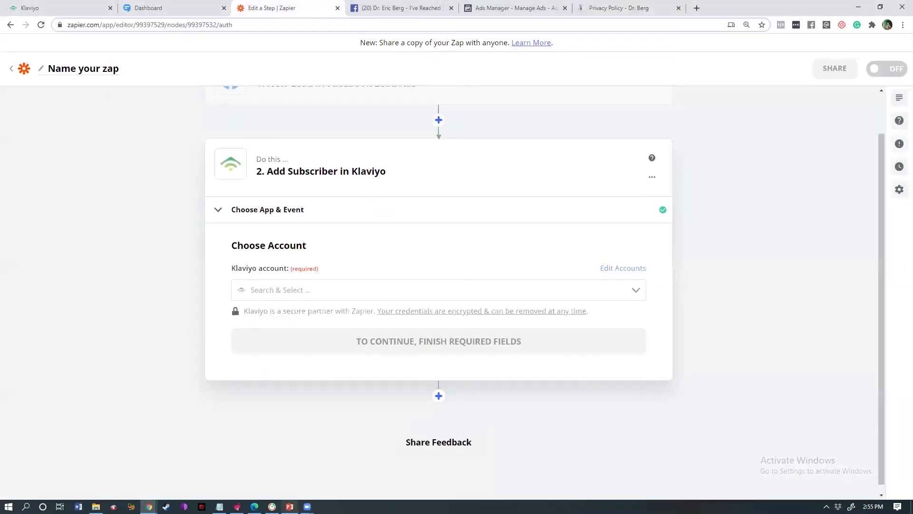
- Enter the Klaviyo public and private API keys in the connection popup to link the account
{"action": "mouse_move", "coordinate": [149, 506]}
{"action": "left_click", "coordinate": [264, 476]}
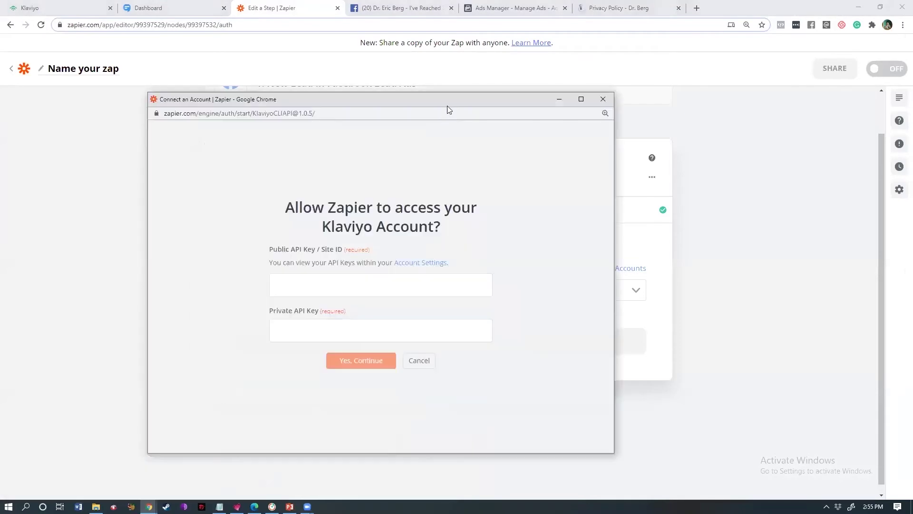
{"action": "left_click_drag", "start_coordinate": [448, 105], "coordinate": [0, 55]}
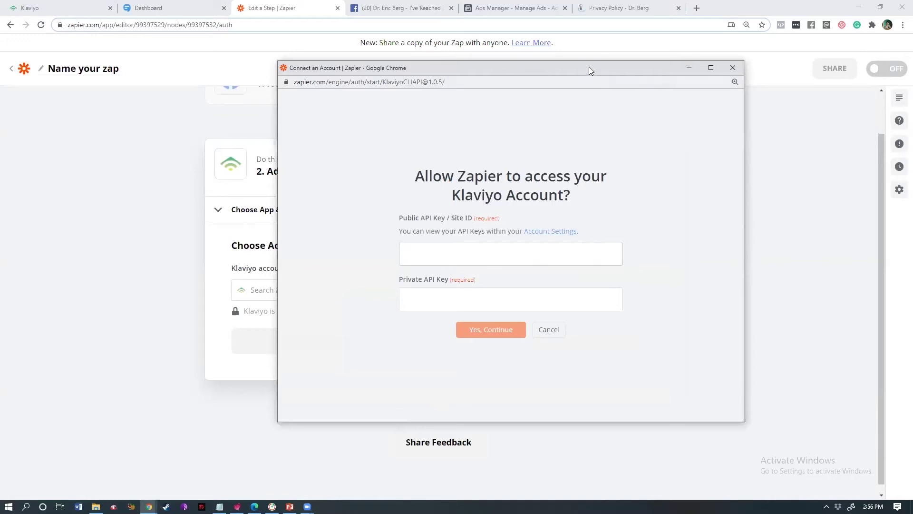
{"action": "key", "text": "ctrl+w"}
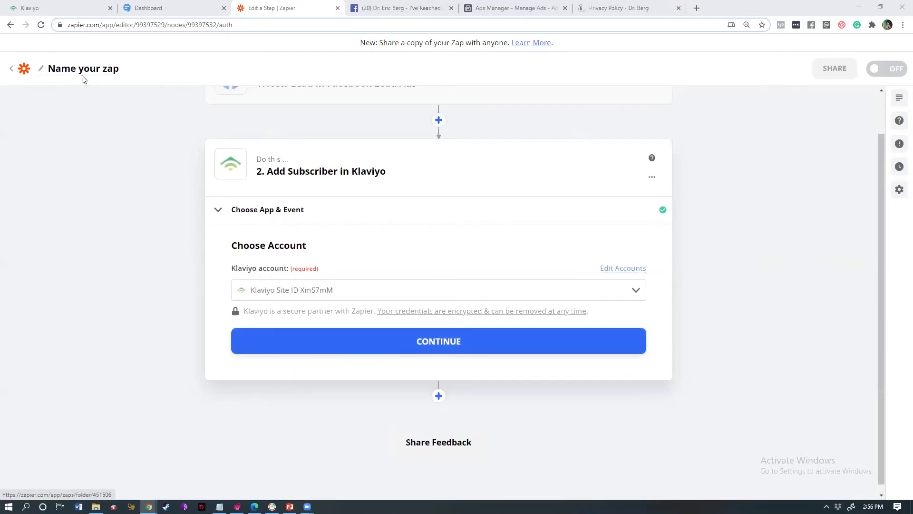
- Continue past the account selection and set the subscriber list to FBMC SAMPLE
{"action": "left_click", "coordinate": [429, 346]}
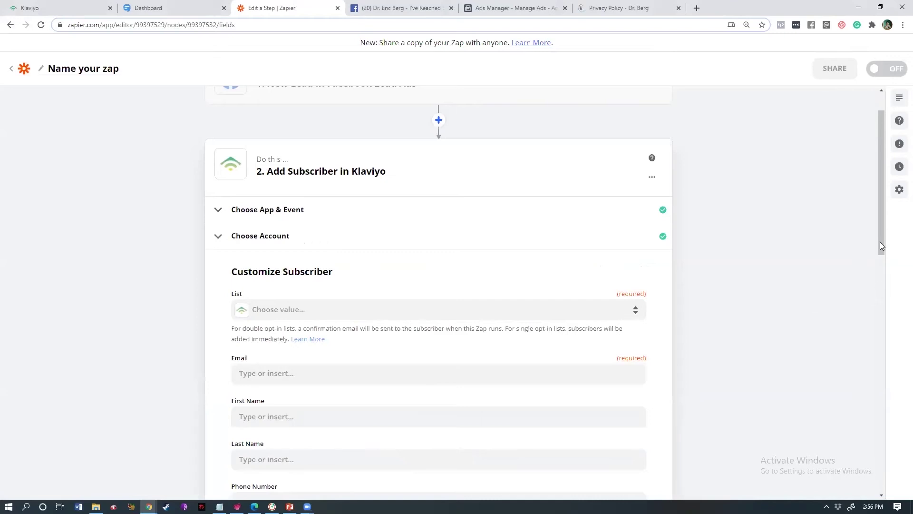
{"action": "scroll", "coordinate": [883, 271], "scroll_direction": "down", "scroll_amount": 2}
{"action": "left_click", "coordinate": [356, 230]}
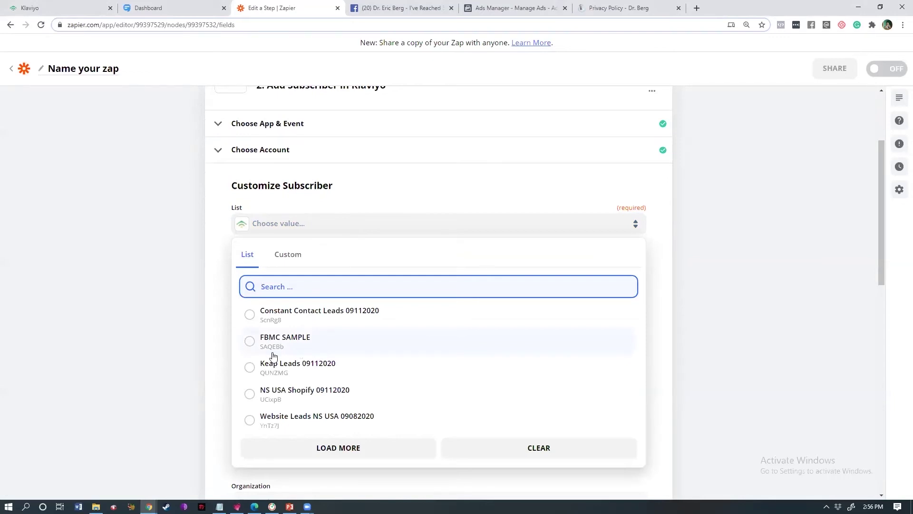
{"action": "left_click", "coordinate": [269, 339]}
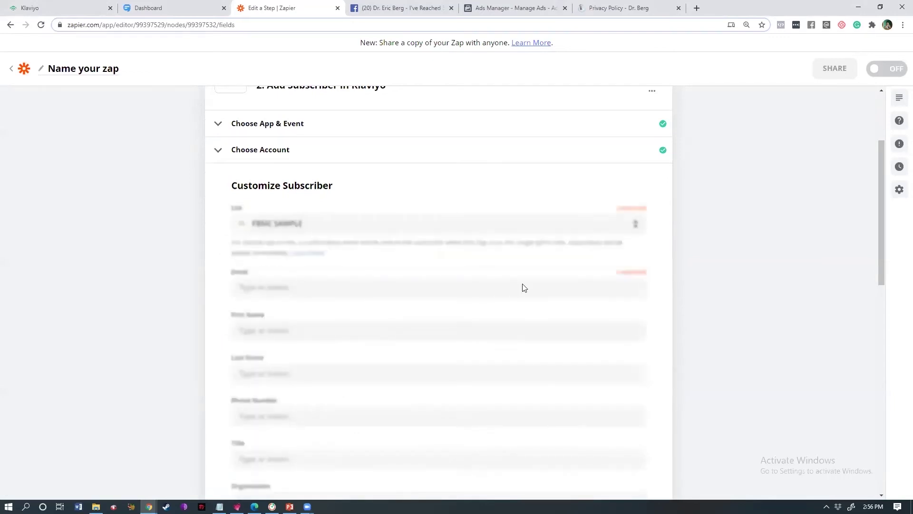
{"action": "left_click_drag", "start_coordinate": [883, 267], "coordinate": [856, 271]}
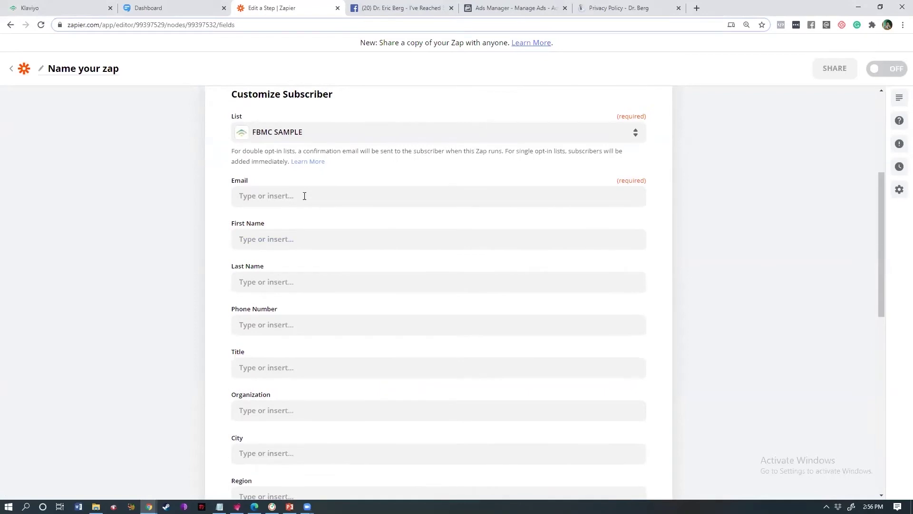
- Fill the Email field with the Facebook lead's email, removing the stray 'em' text
{"action": "left_click", "coordinate": [325, 200]}
{"action": "type", "text": "em"}
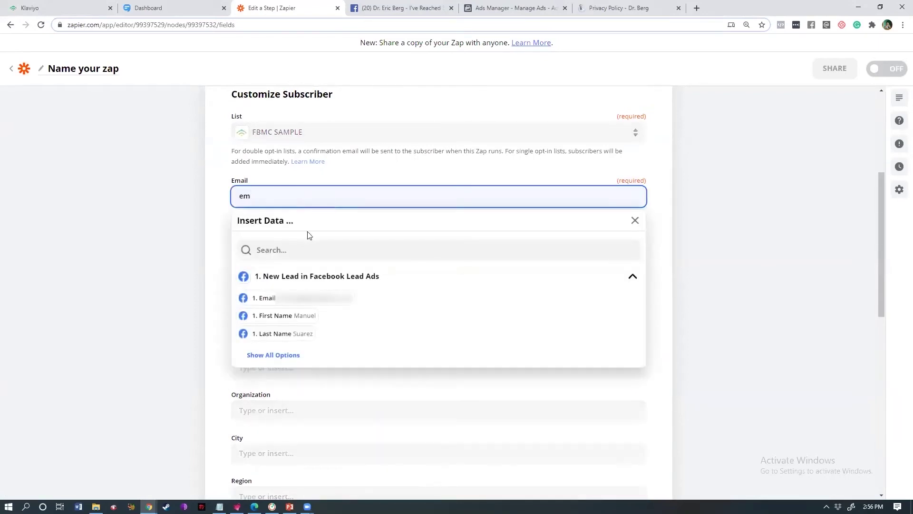
{"action": "left_click", "coordinate": [274, 298]}
{"action": "left_click", "coordinate": [209, 275]}
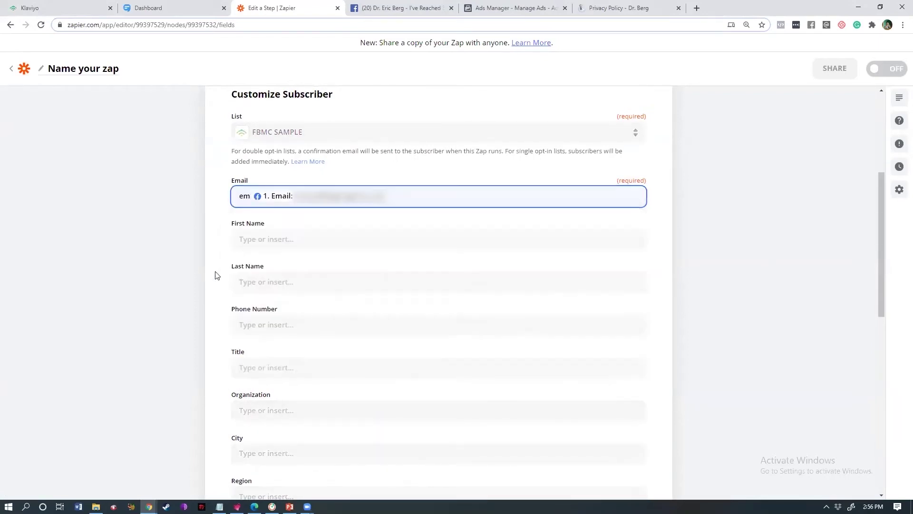
{"action": "left_click", "coordinate": [247, 196]}
{"action": "left_click_drag", "start_coordinate": [250, 196], "coordinate": [239, 194]}
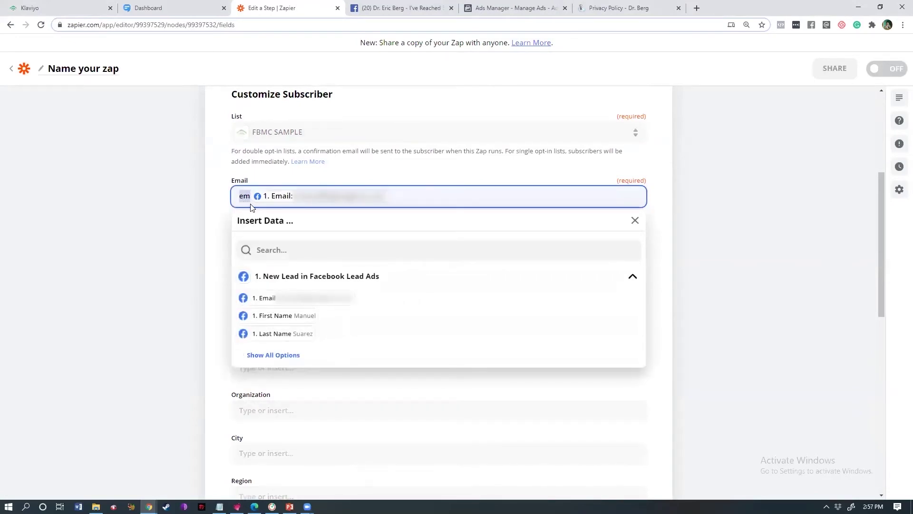
{"action": "key", "text": "BackSpace"}
{"action": "left_click", "coordinate": [193, 239]}
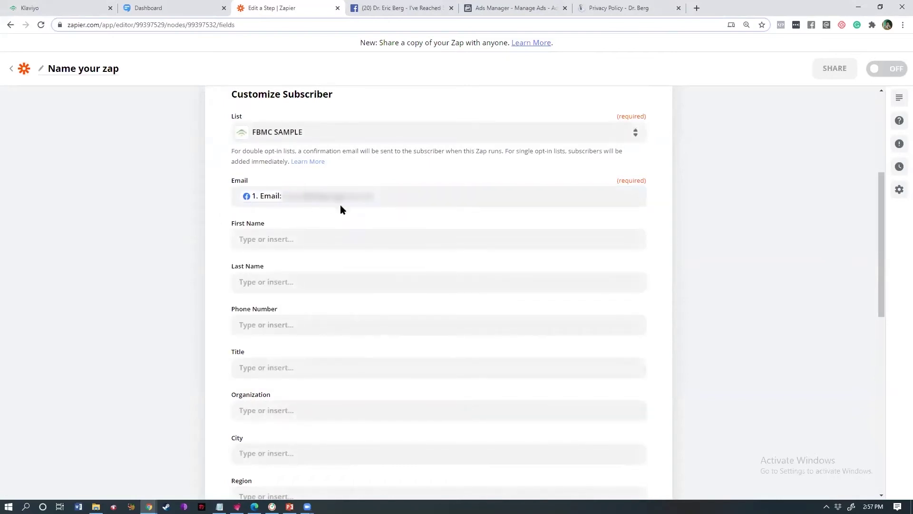
- Map First Name, Last Name and Phone Number to the lead's 1. First Name, 1. Last Name, 1. Phone Number
{"action": "left_click", "coordinate": [275, 235]}
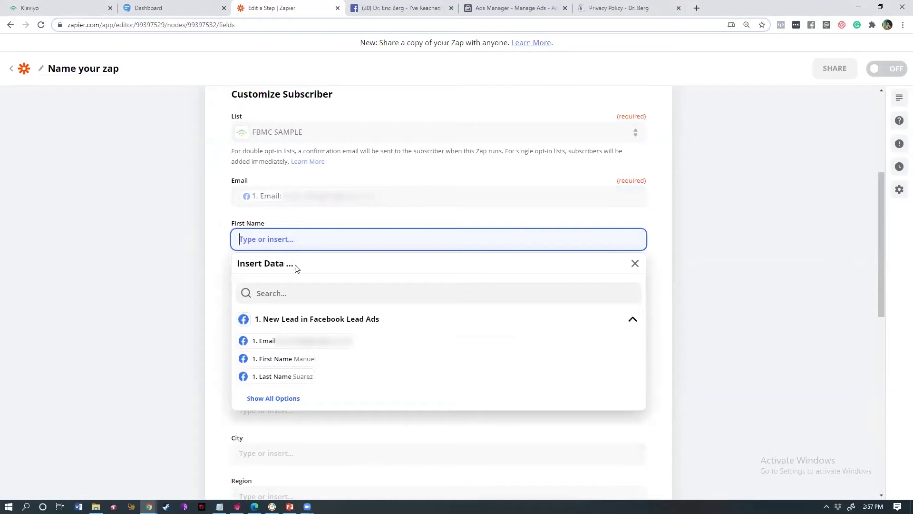
{"action": "left_click", "coordinate": [281, 359]}
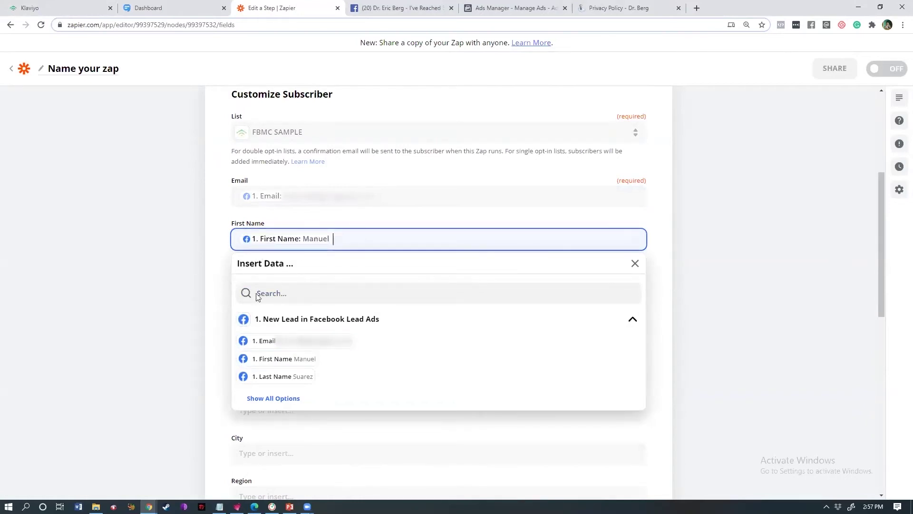
{"action": "left_click", "coordinate": [272, 285]}
{"action": "left_click", "coordinate": [285, 420]}
{"action": "left_click", "coordinate": [266, 252]}
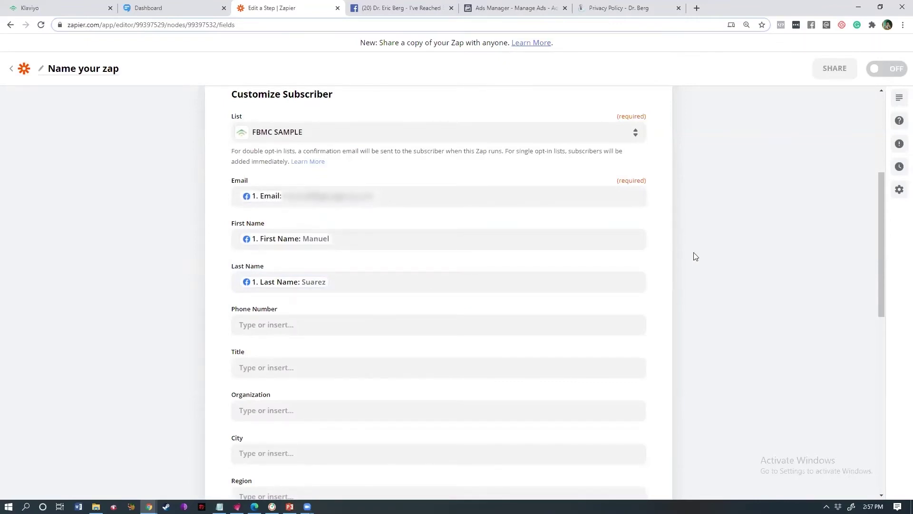
{"action": "scroll", "coordinate": [882, 222], "scroll_direction": "down", "scroll_amount": 1}
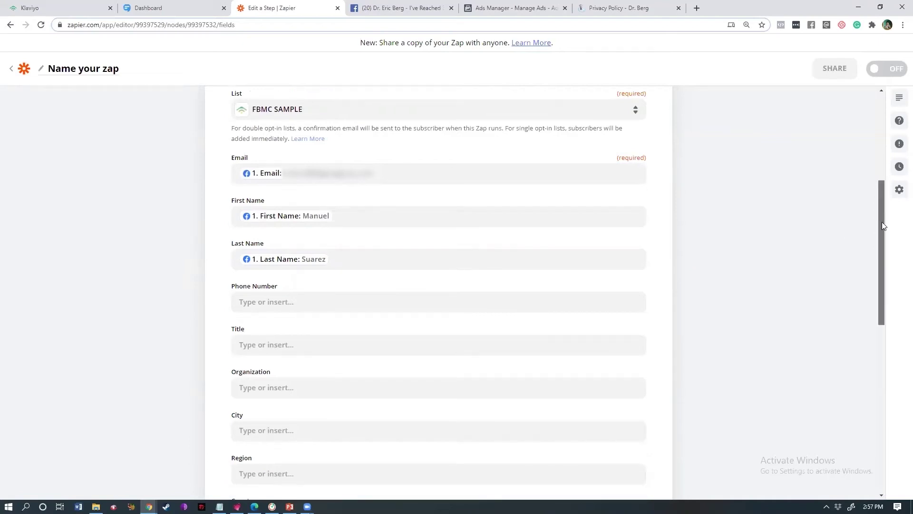
{"action": "left_click_drag", "start_coordinate": [882, 222], "coordinate": [879, 243]}
{"action": "left_click", "coordinate": [262, 209]}
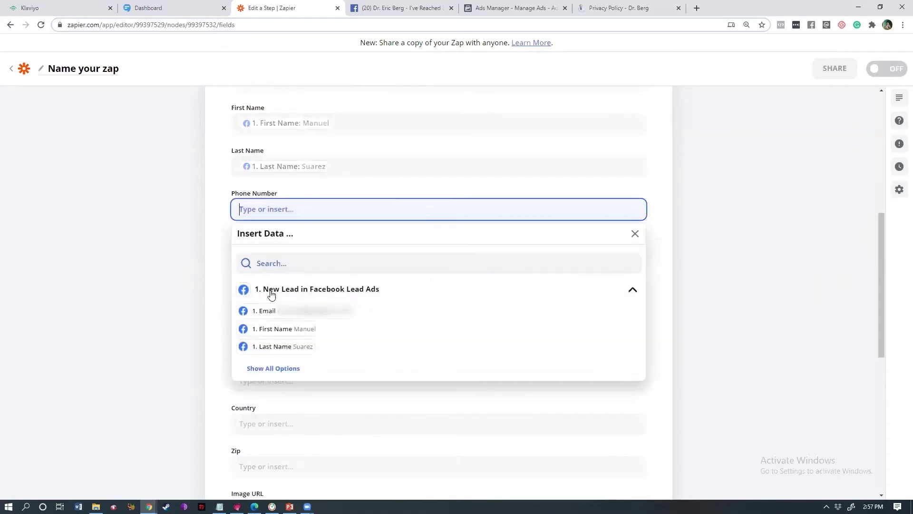
{"action": "left_click", "coordinate": [273, 368]}
{"action": "left_click", "coordinate": [282, 365]}
{"action": "left_click", "coordinate": [757, 283]}
- Browse the full list of Facebook lead fields for the City field
{"action": "left_click_drag", "start_coordinate": [879, 253], "coordinate": [868, 351]}
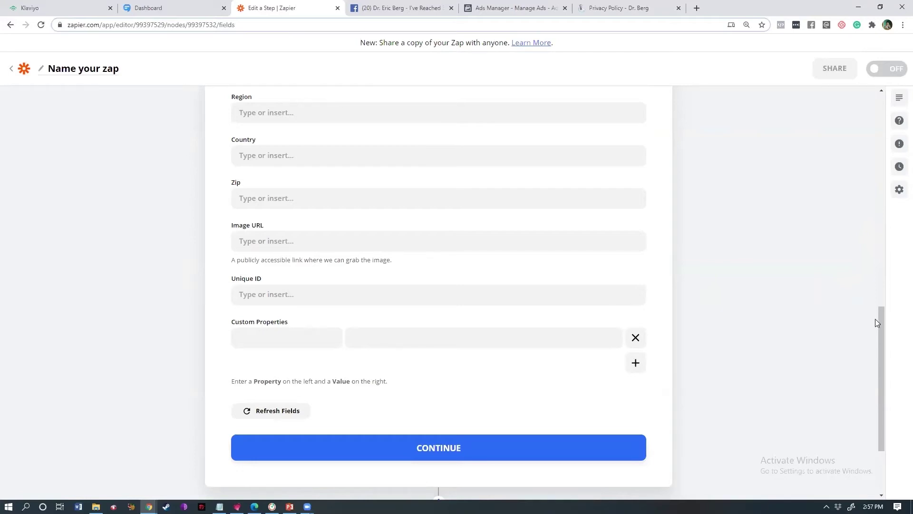
{"action": "left_click_drag", "start_coordinate": [875, 319], "coordinate": [877, 253]}
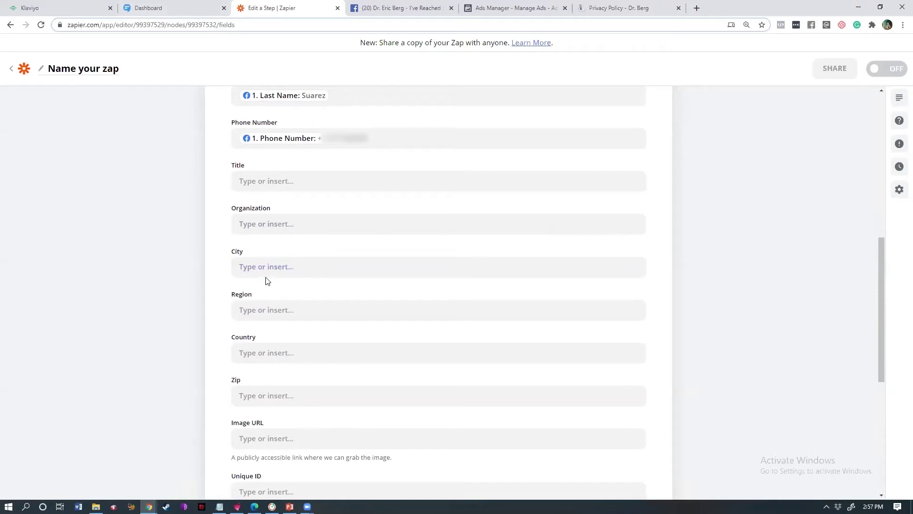
{"action": "left_click", "coordinate": [280, 263]}
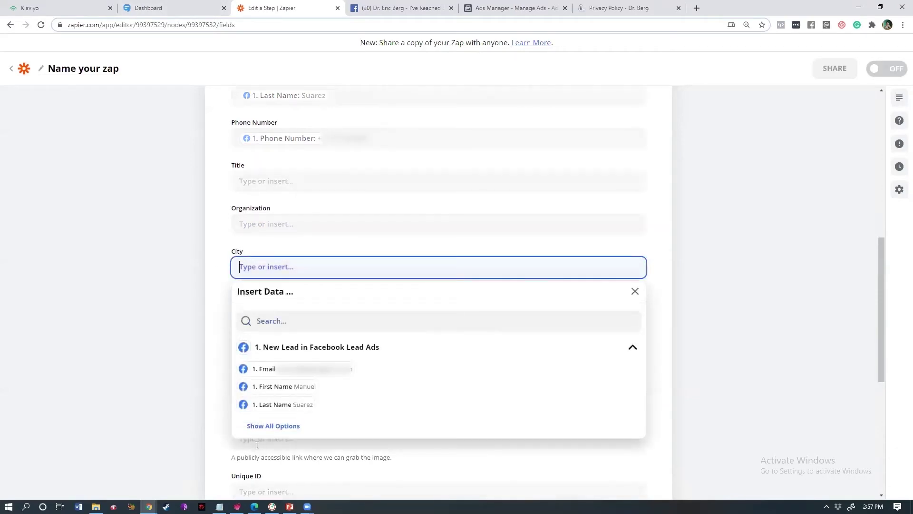
{"action": "left_click", "coordinate": [298, 427]}
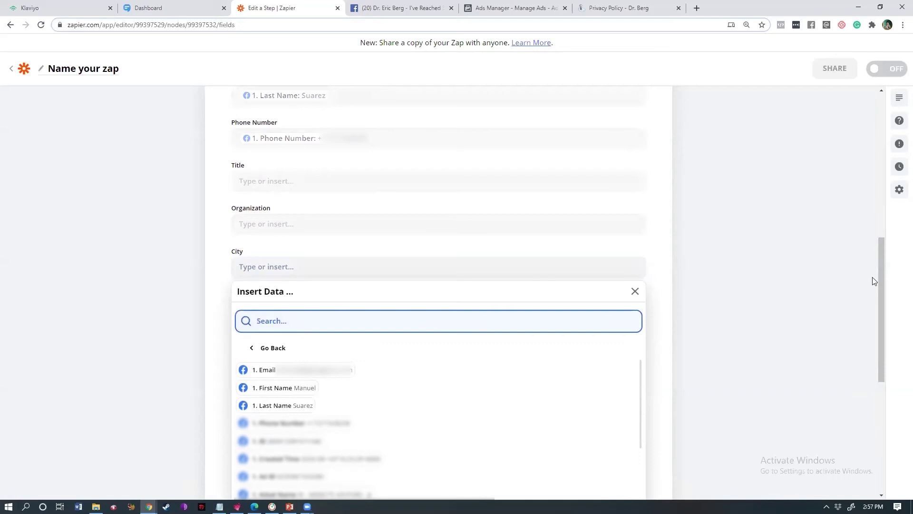
{"action": "scroll", "coordinate": [880, 250], "scroll_direction": "up", "scroll_amount": 7}
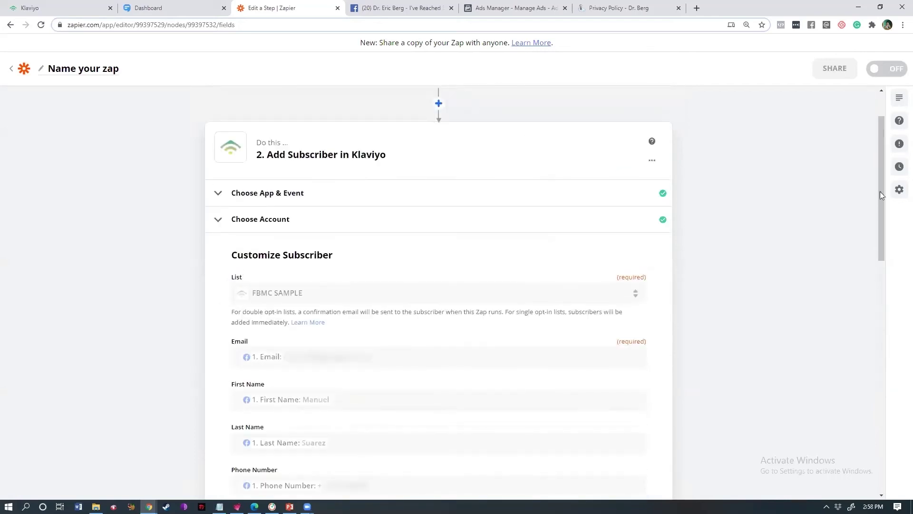
{"action": "scroll", "coordinate": [883, 192], "scroll_direction": "up", "scroll_amount": 2}
- Reopen the Add Subscriber in Klaviyo mappings, continue, and send a test subscriber to Klaviyo
{"action": "left_click", "coordinate": [353, 143]}
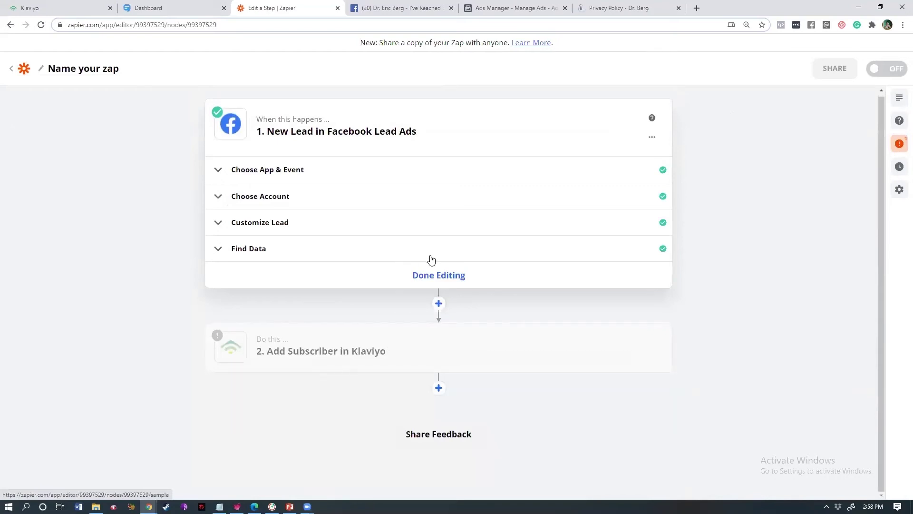
{"action": "left_click", "coordinate": [347, 340]}
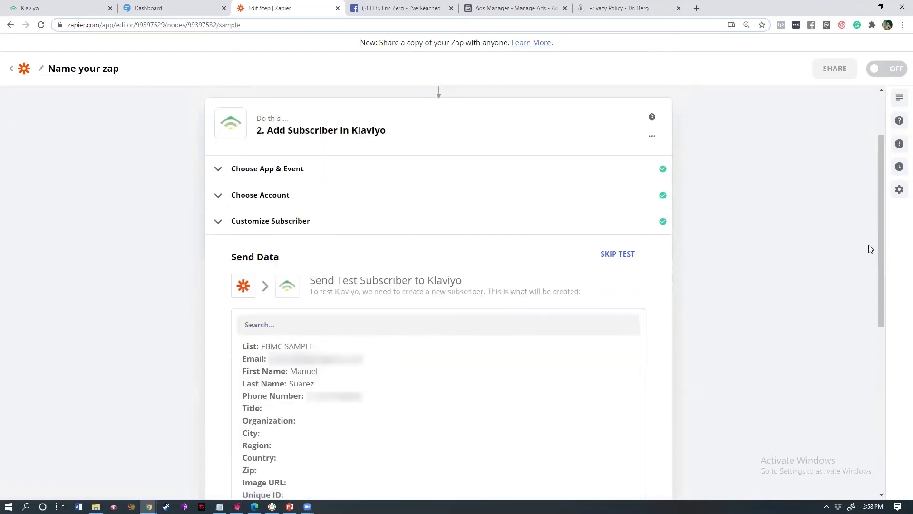
{"action": "left_click", "coordinate": [292, 229]}
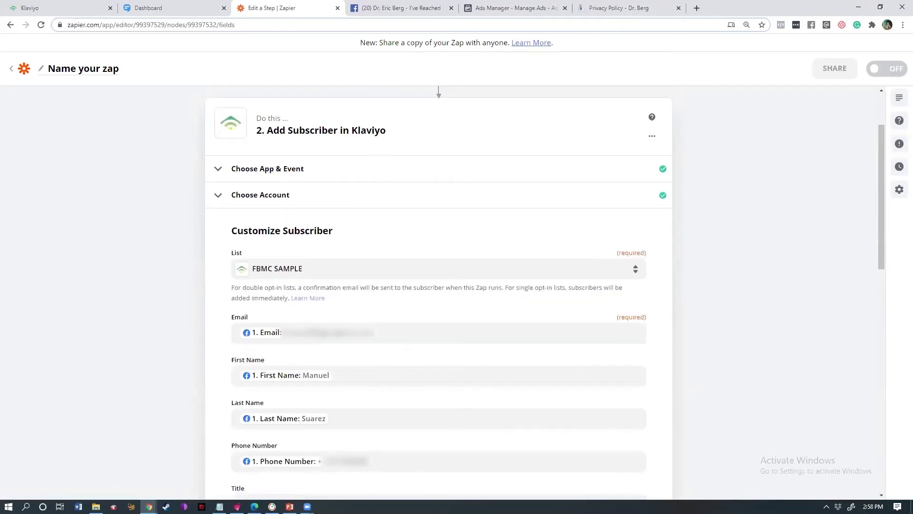
{"action": "scroll", "coordinate": [879, 257], "scroll_direction": "down", "scroll_amount": 2}
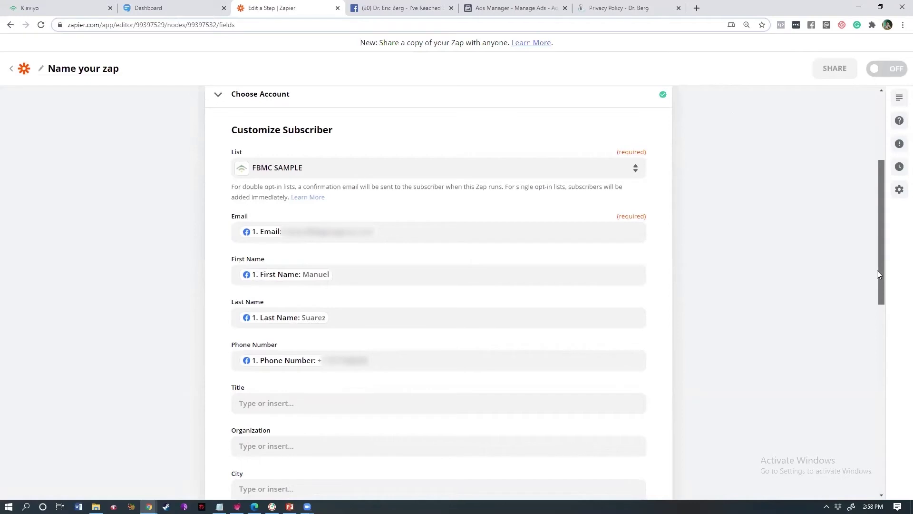
{"action": "scroll", "coordinate": [879, 275], "scroll_direction": "down", "scroll_amount": 10}
{"action": "left_click", "coordinate": [474, 398]}
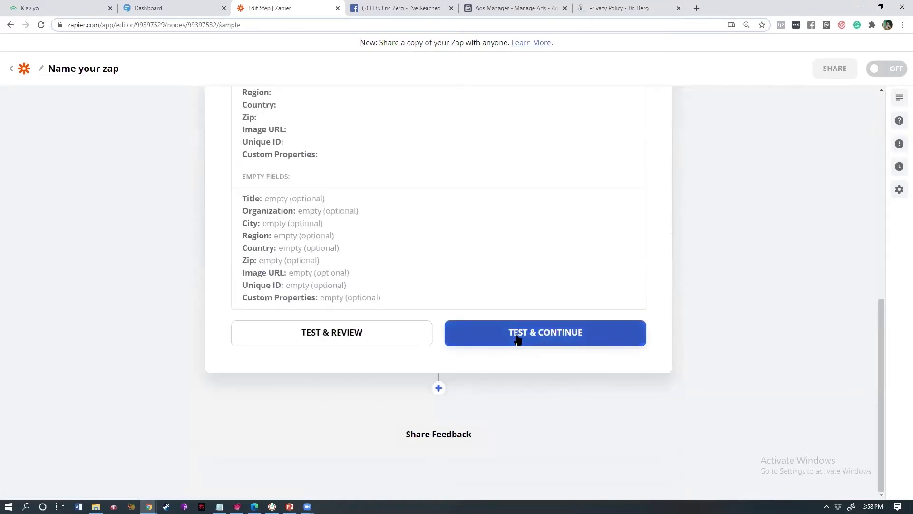
{"action": "left_click", "coordinate": [516, 339]}
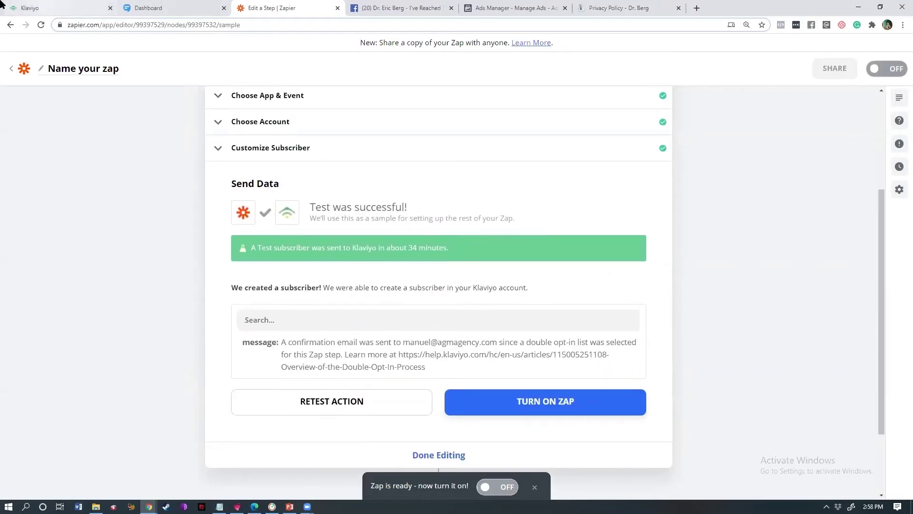
- Switch to the Klaviyo tab and open Lists & Segments from the left sidebar
{"action": "left_click", "coordinate": [35, 6]}
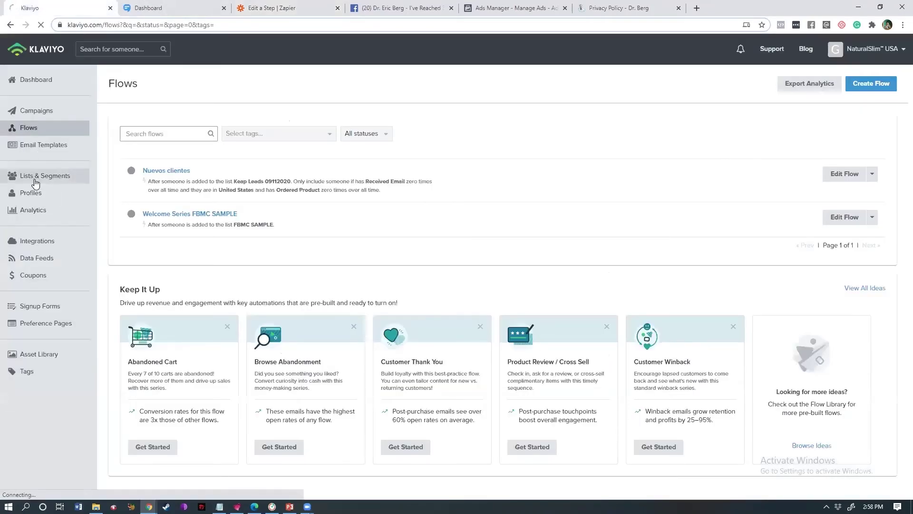
{"action": "left_click", "coordinate": [41, 180]}
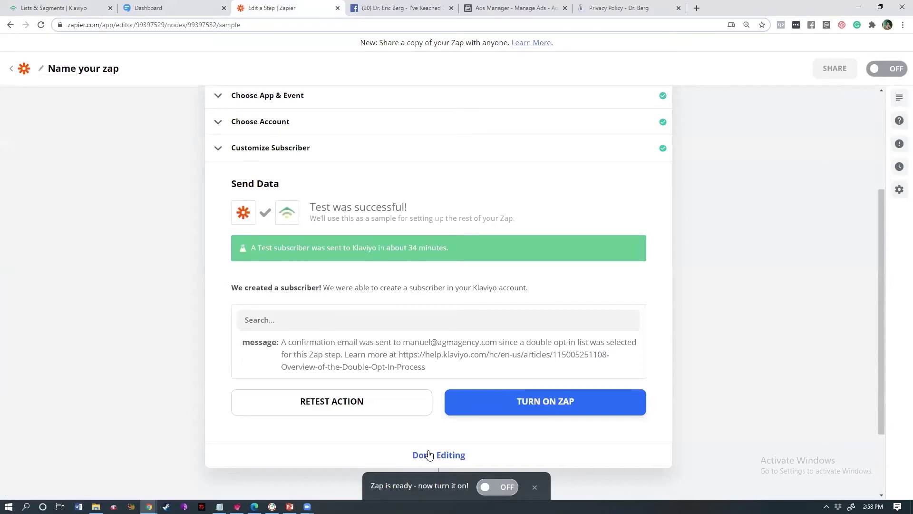
- Finish editing the zap and return to its setup view
{"action": "left_click_drag", "start_coordinate": [881, 232], "coordinate": [881, 289]}
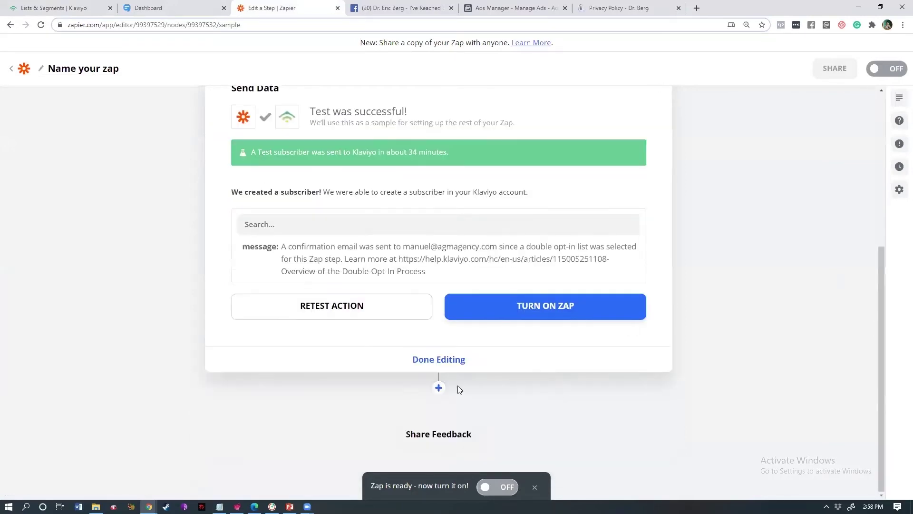
{"action": "left_click", "coordinate": [437, 389]}
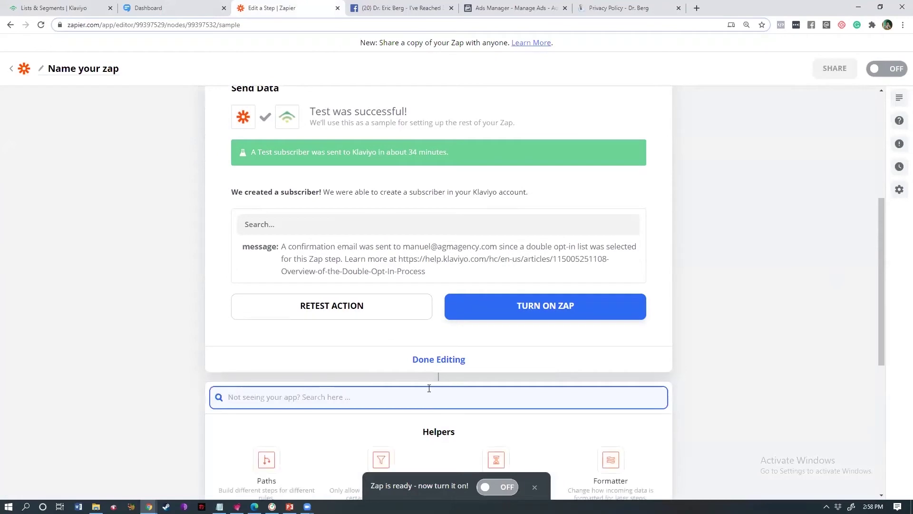
{"action": "left_click", "coordinate": [425, 359]}
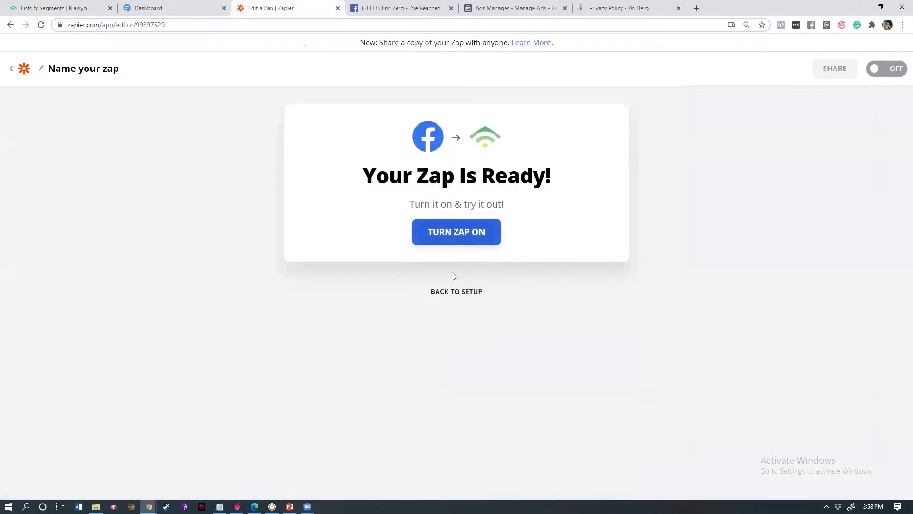
{"action": "left_click", "coordinate": [452, 292]}
- Add a step after the Klaviyo step and choose SMS by Zapier as its app
{"action": "left_click", "coordinate": [436, 248]}
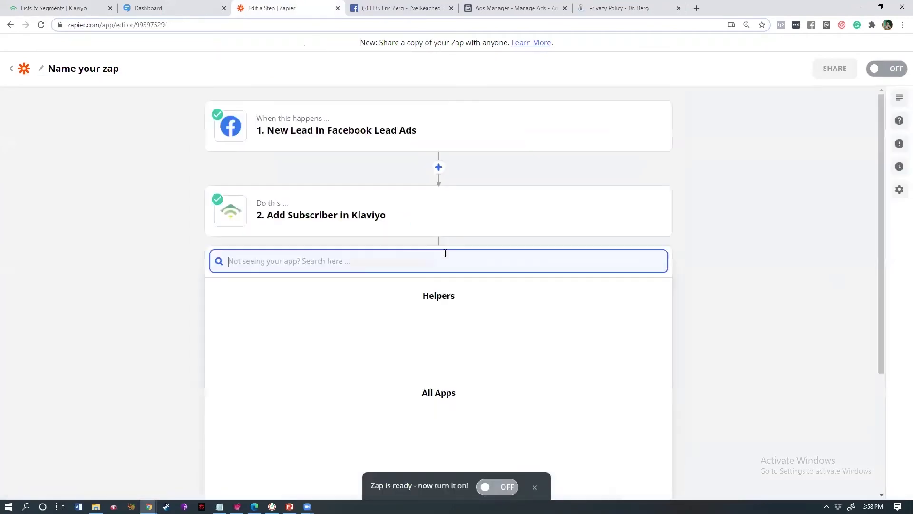
{"action": "type", "text": "Gmail"}
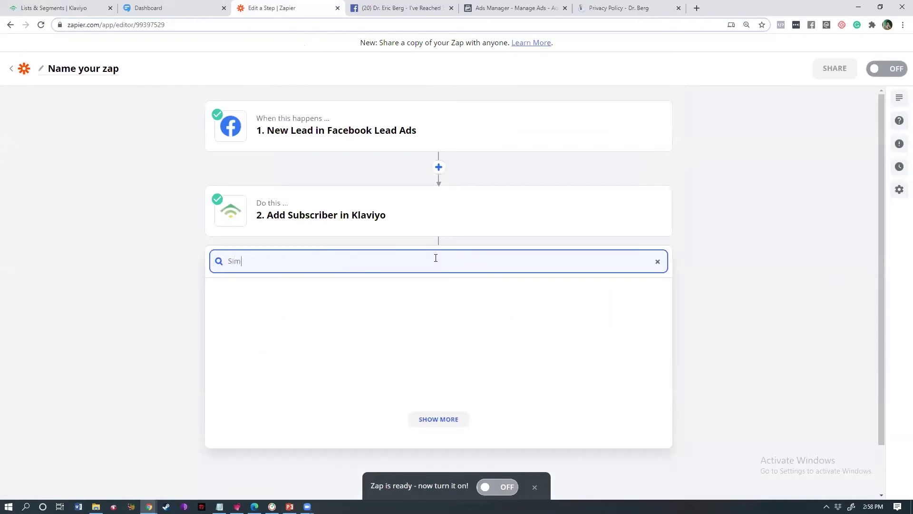
{"action": "key", "text": "BackSpace"}
{"action": "key", "text": "BackSpace"}
{"action": "key", "text": "BackSpace"}
{"action": "key", "text": "BackSpace"}
{"action": "key", "text": "BackSpace"}
{"action": "type", "text": "twi"}
{"action": "key", "text": "ctrl+a"}
{"action": "type", "text": "SMS"}
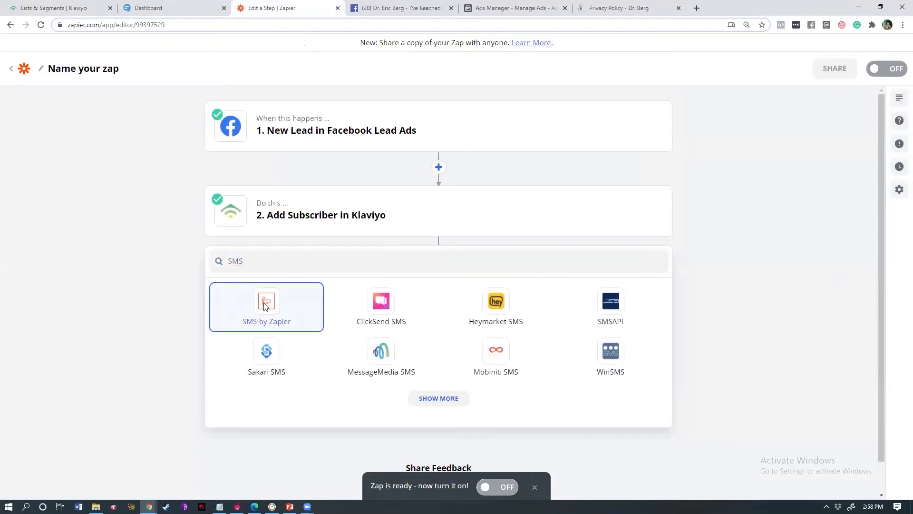
{"action": "left_click", "coordinate": [266, 307]}
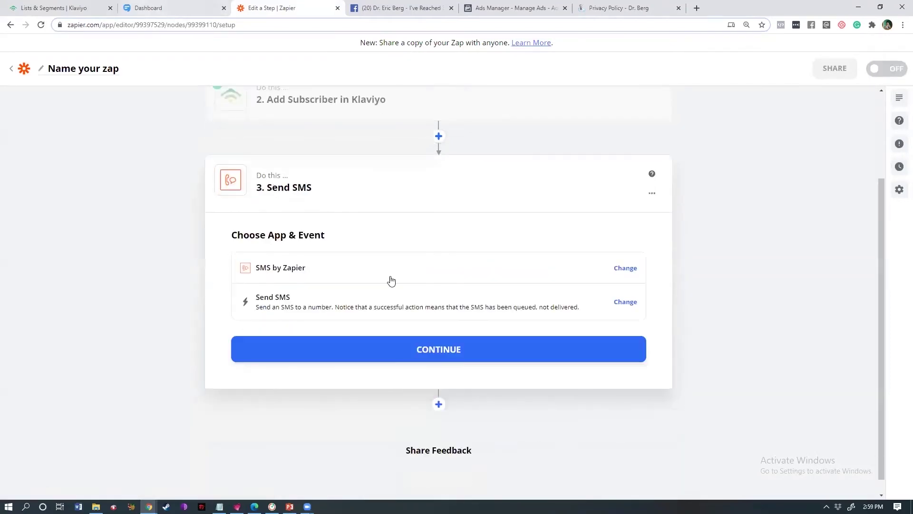
- Confirm the SMS app and event and connect the saved SMS account
{"action": "left_click", "coordinate": [412, 350]}
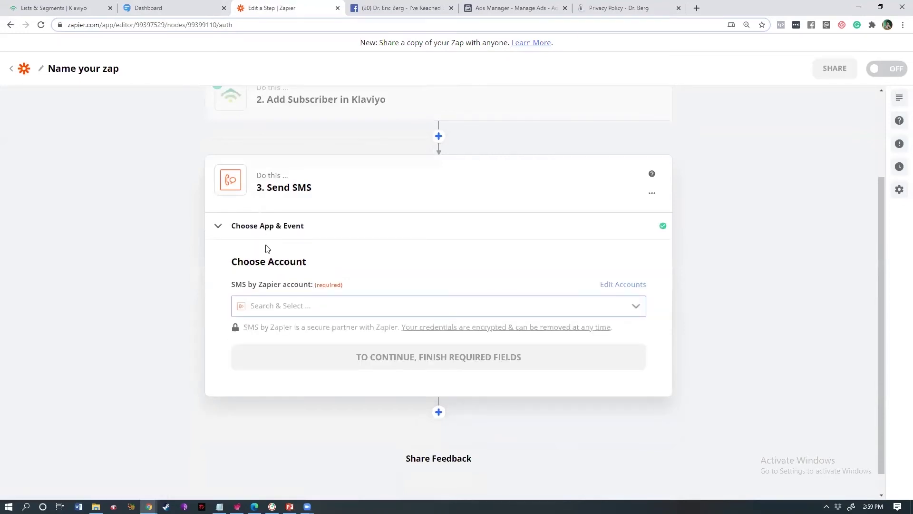
{"action": "left_click", "coordinate": [310, 306]}
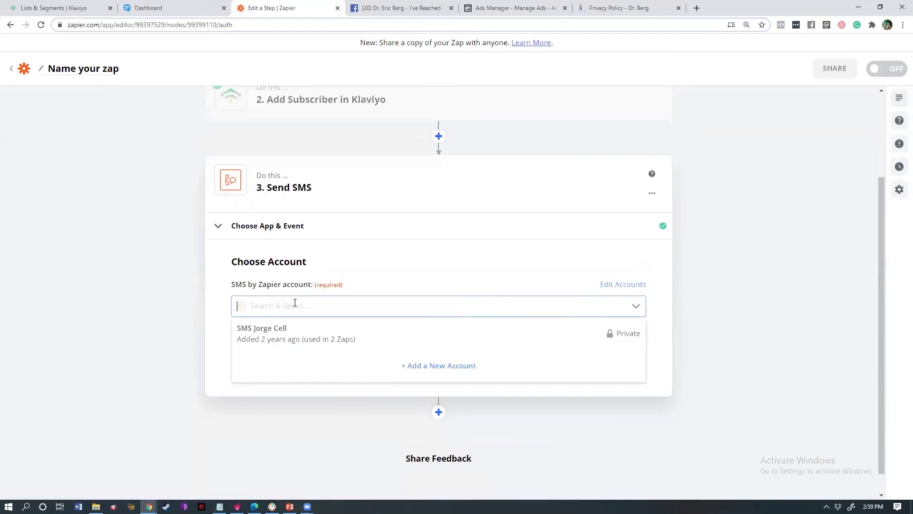
{"action": "left_click", "coordinate": [305, 338]}
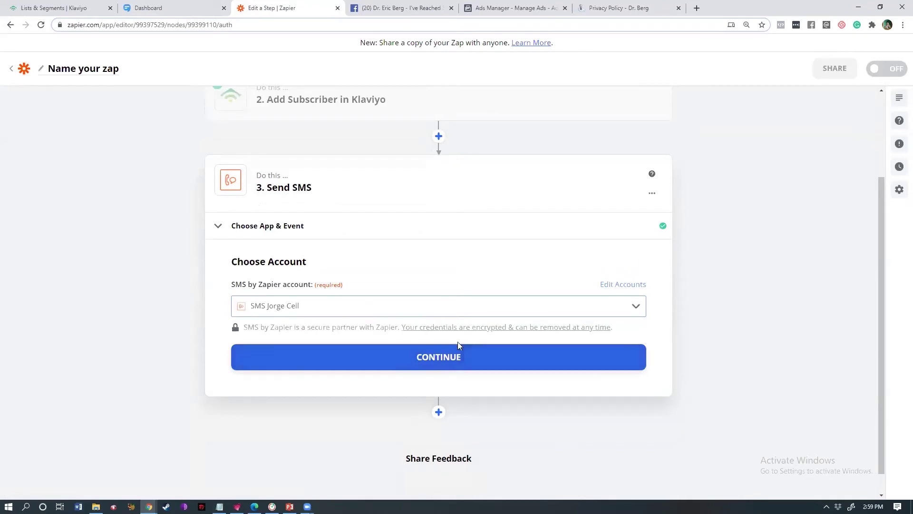
{"action": "left_click", "coordinate": [449, 360]}
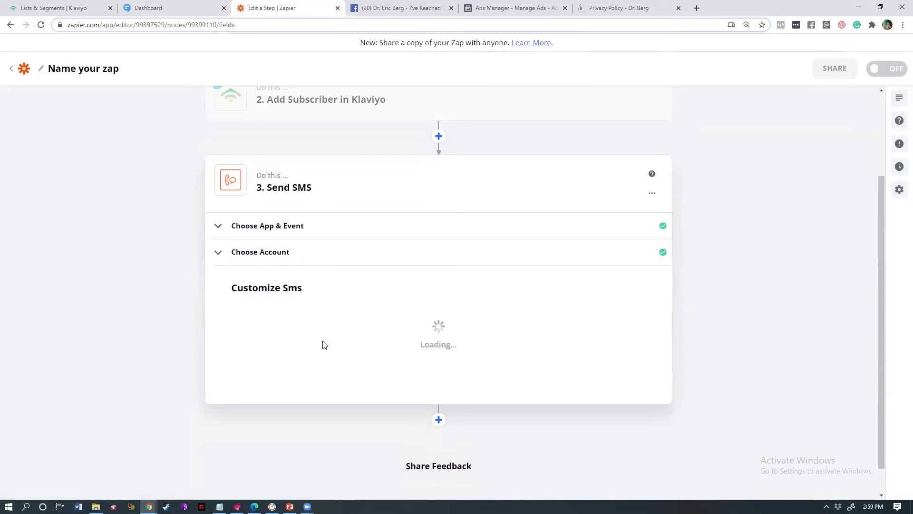
- Choose a fixed sender number as the From Number instead of a random one
{"action": "left_click", "coordinate": [310, 332]}
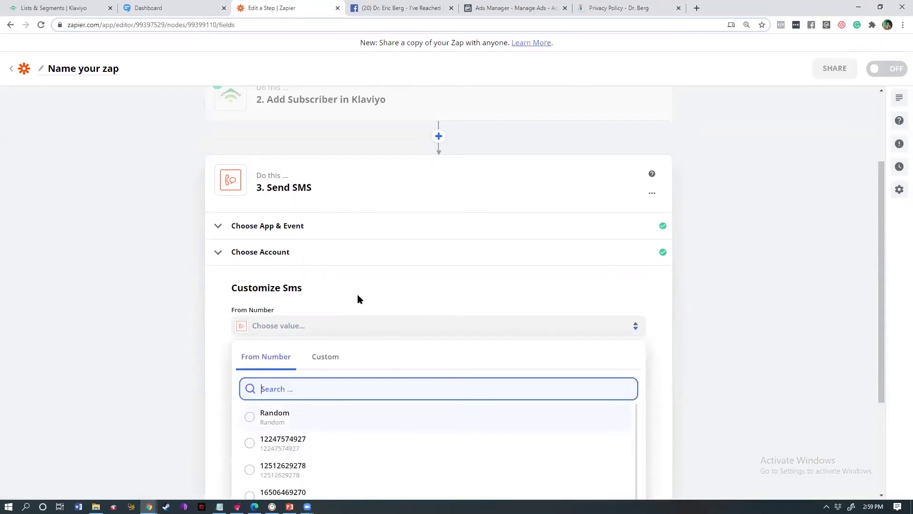
{"action": "left_click_drag", "start_coordinate": [881, 273], "coordinate": [878, 318]}
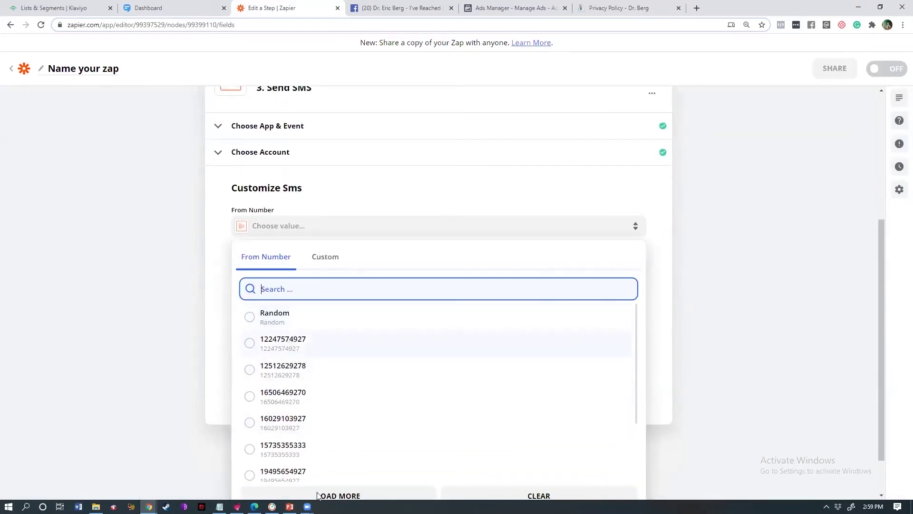
{"action": "left_click", "coordinate": [296, 346]}
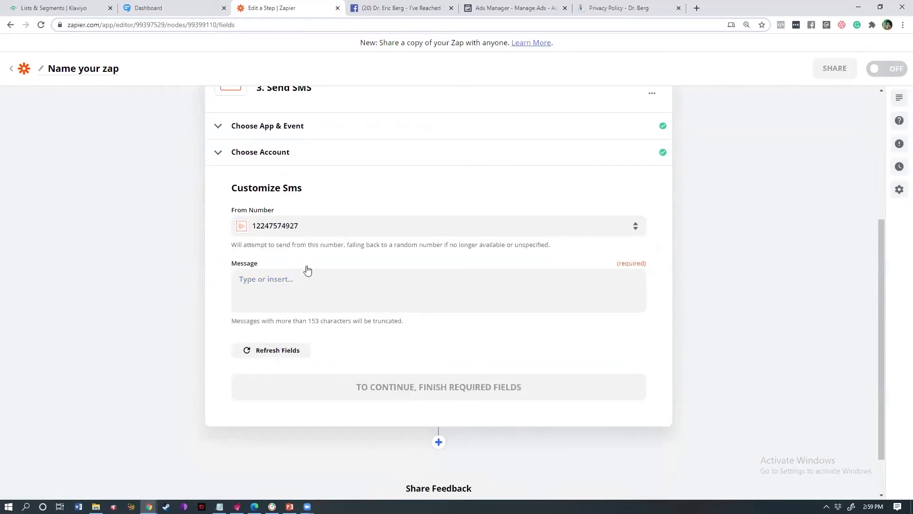
- Paste the cheat-sheet text into the SMS Message field
{"action": "left_click", "coordinate": [281, 285]}
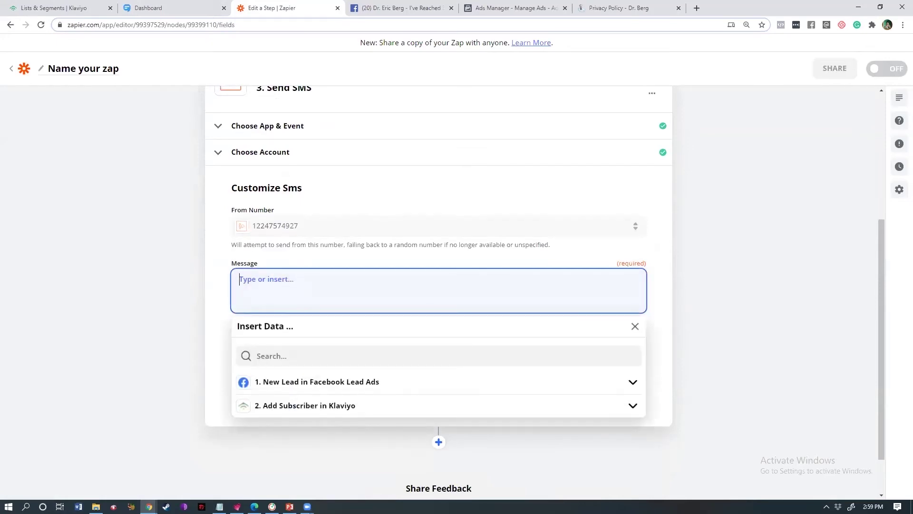
{"action": "key", "text": "alt+Tab"}
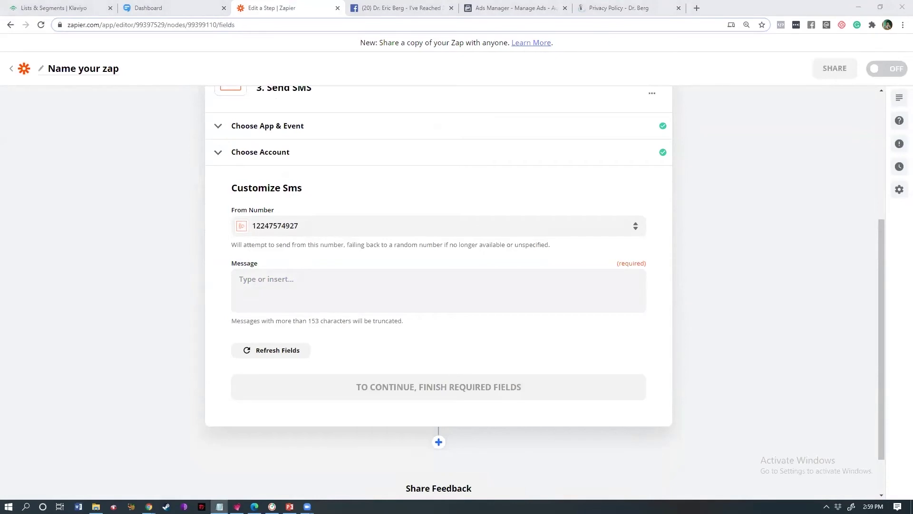
{"action": "left_click", "coordinate": [393, 290]}
{"action": "type", "text": "Use this cheat sheet attached below ⬇ to know what to eat and do to activate the 🔥 fat burning hormones to speed up your fat-loss and more.  Enjoy!😉"}
- Add line breaks and paste the Egnyte download link below the message
{"action": "key", "text": "alt+Tab"}
{"action": "key", "text": "alt+Tab"}
{"action": "left_click", "coordinate": [424, 295]}
{"action": "key", "text": "Return"}
{"action": "key", "text": "Return"}
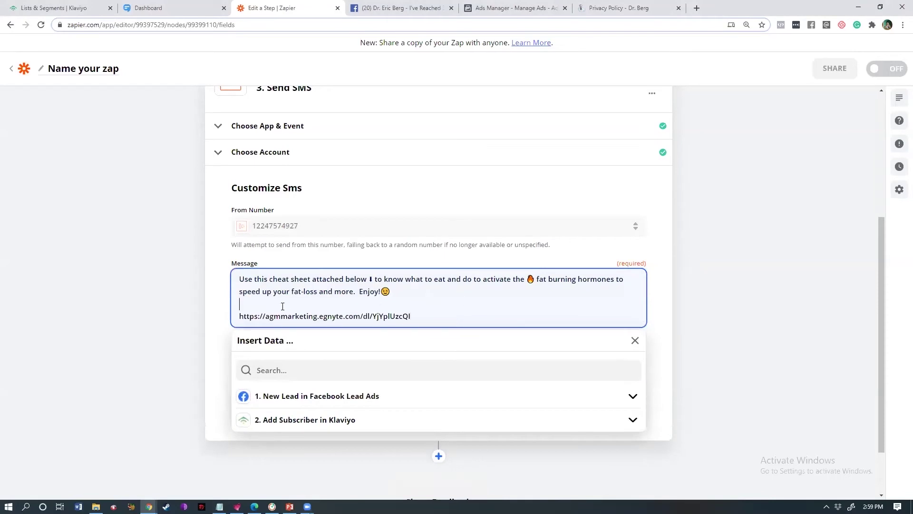
- Put 'DOWNLOAD HERE:' in front of the link on the same line, fixing typos
{"action": "left_click", "coordinate": [309, 307]}
{"action": "key", "text": "Return"}
{"action": "type", "text": "DOWNLOAD"}
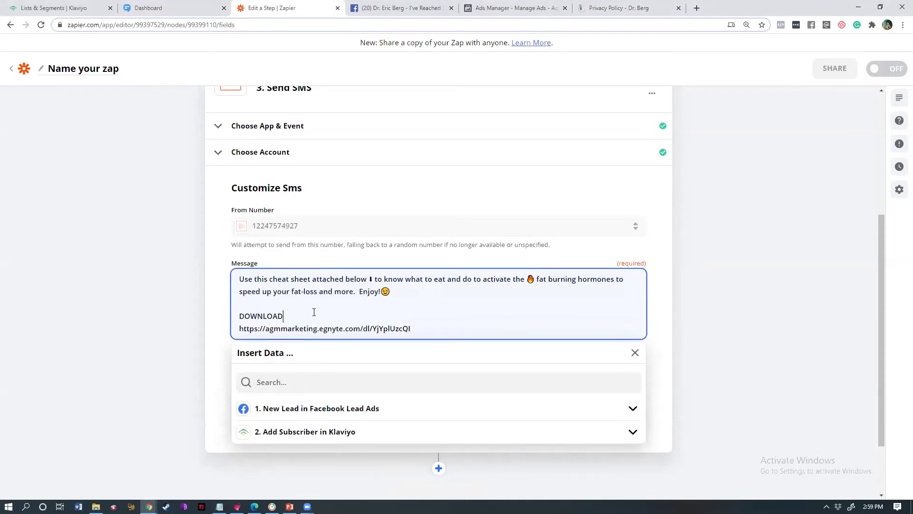
{"action": "type", "text": " IT"}
{"action": "key", "text": "BackSpace"}
{"action": "key", "text": "BackSpace"}
{"action": "type", "text": "HJ"}
{"action": "type", "text": "RE:"}
{"action": "key", "text": "Delete"}
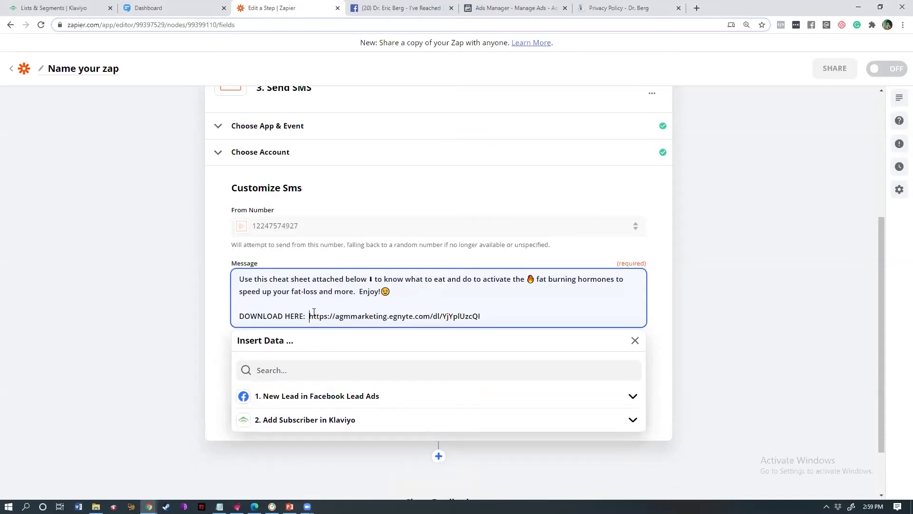
{"action": "left_click_drag", "start_coordinate": [308, 322], "coordinate": [481, 318]}
{"action": "left_click", "coordinate": [771, 333]}
{"action": "left_click_drag", "start_coordinate": [882, 307], "coordinate": [880, 373]}
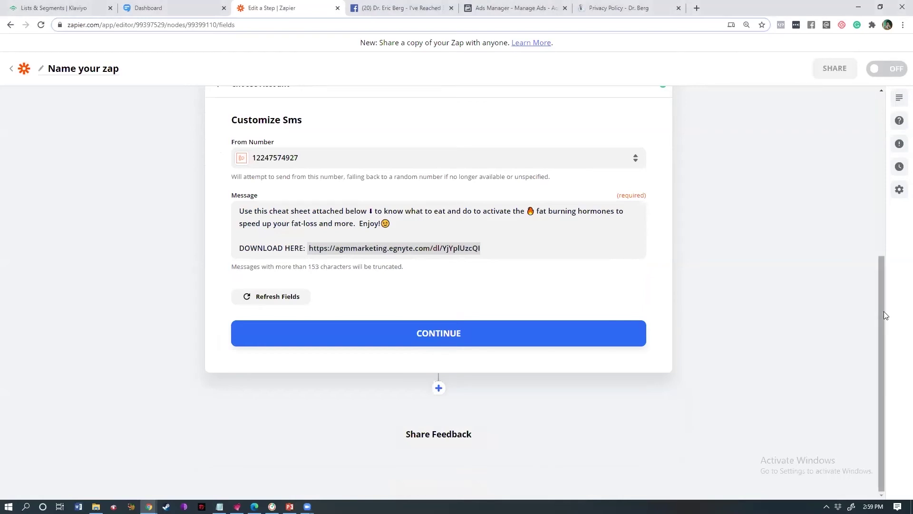
{"action": "left_click_drag", "start_coordinate": [884, 310], "coordinate": [880, 258]}
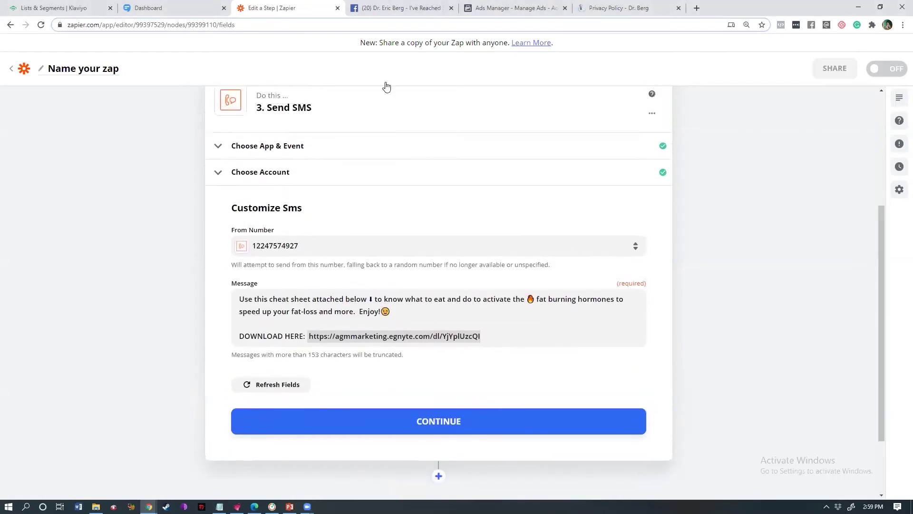
- Delete the fire, winking and down-arrow emojis and the extra space from the message
{"action": "left_click", "coordinate": [423, 422]}
{"action": "left_click", "coordinate": [432, 309]}
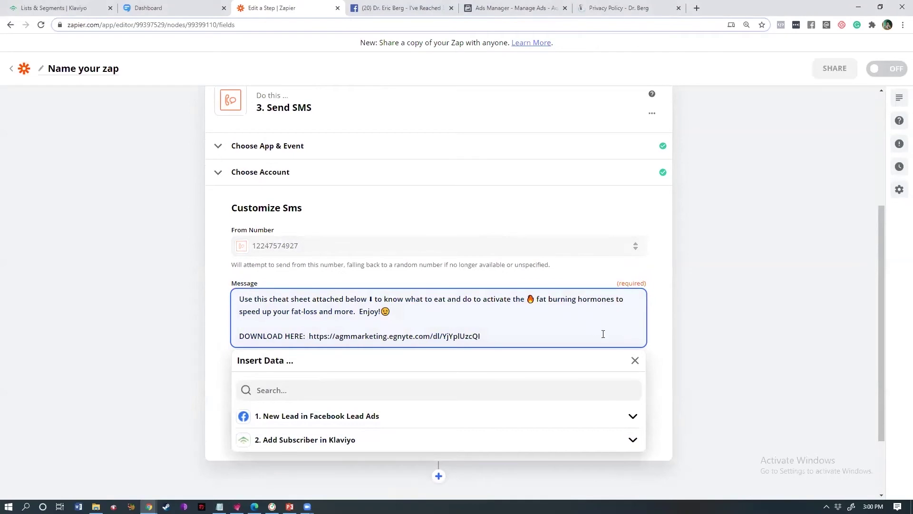
{"action": "left_click", "coordinate": [531, 299]}
{"action": "key", "text": "BackSpace"}
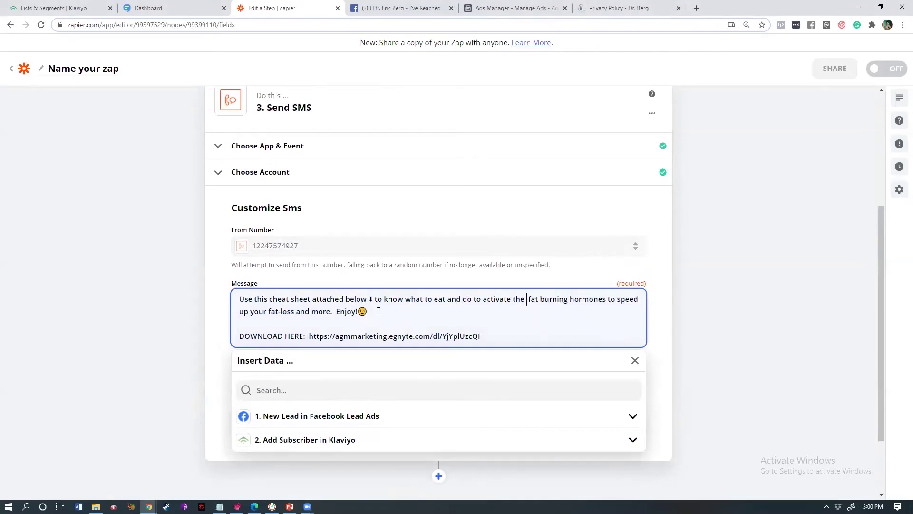
{"action": "key", "text": "BackSpace"}
{"action": "key", "text": "BackSpace"}
{"action": "left_click", "coordinate": [373, 299]}
{"action": "key", "text": "BackSpace"}
{"action": "key", "text": "BackSpace"}
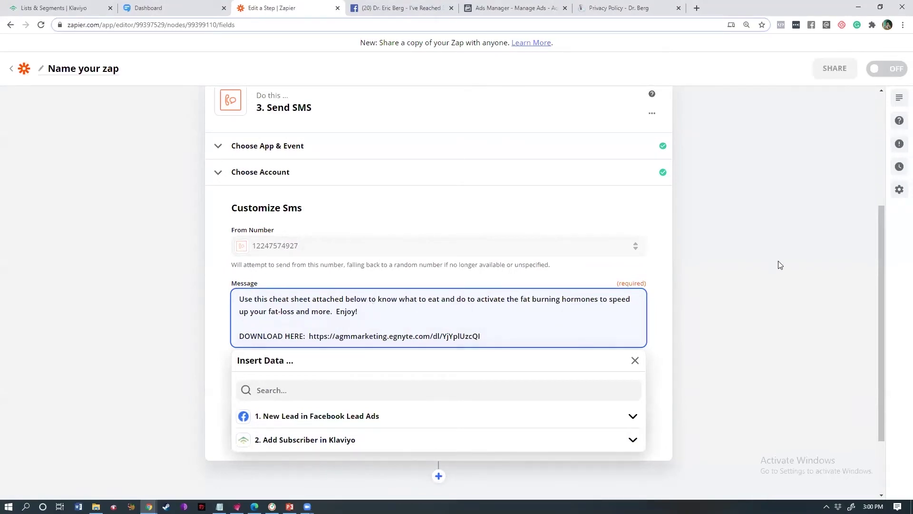
{"action": "left_click", "coordinate": [779, 261]}
- Check the cleaned message by selecting its text, then click back into the Message field
{"action": "left_click_drag", "start_coordinate": [245, 352], "coordinate": [204, 285]}
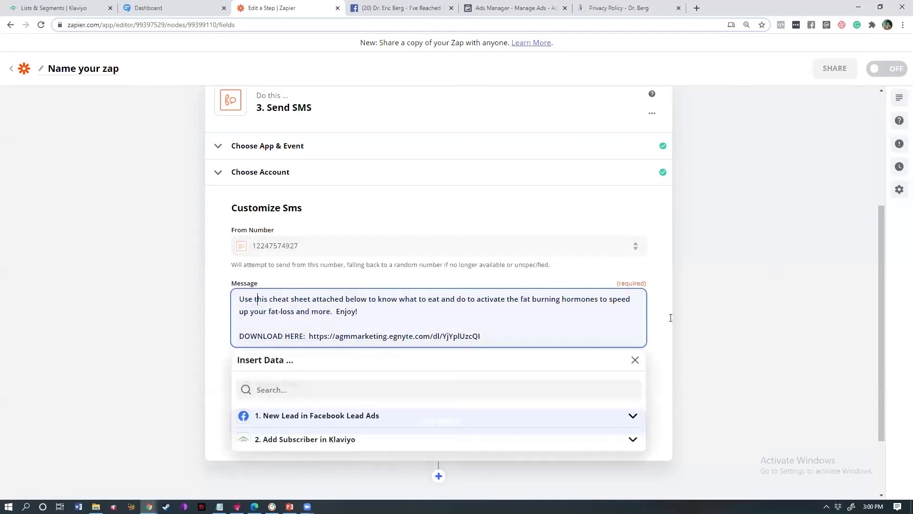
{"action": "left_click", "coordinate": [864, 300]}
{"action": "left_click_drag", "start_coordinate": [879, 270], "coordinate": [878, 252]}
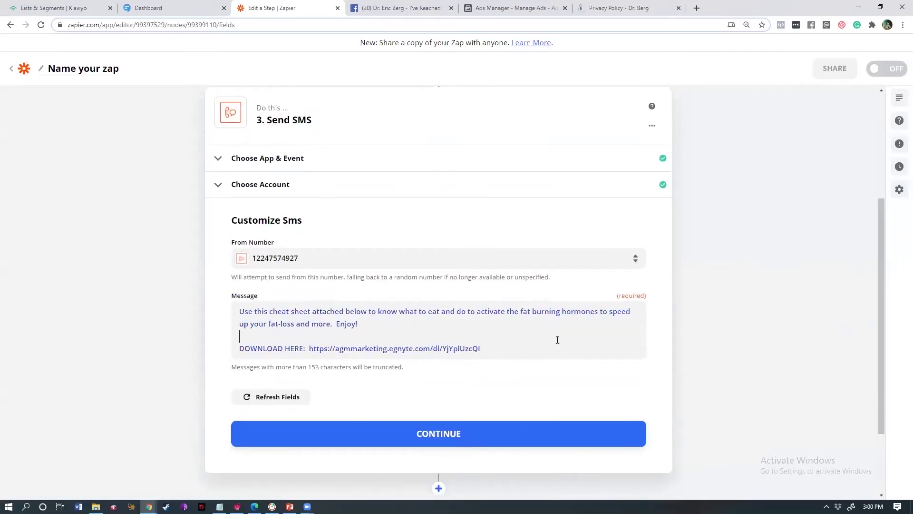
{"action": "left_click", "coordinate": [554, 339]}
{"action": "key", "text": "ctrl+a"}
{"action": "left_click", "coordinate": [803, 305]}
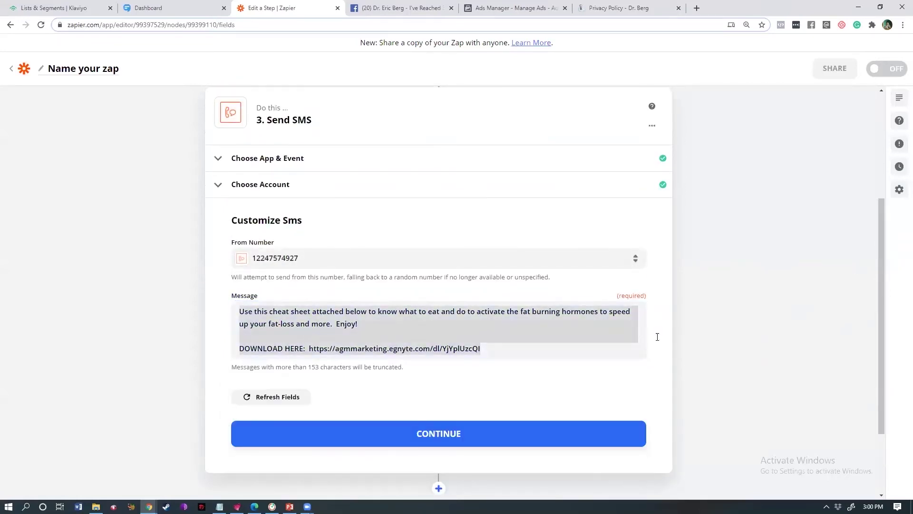
{"action": "left_click", "coordinate": [636, 340]}
{"action": "left_click", "coordinate": [714, 328]}
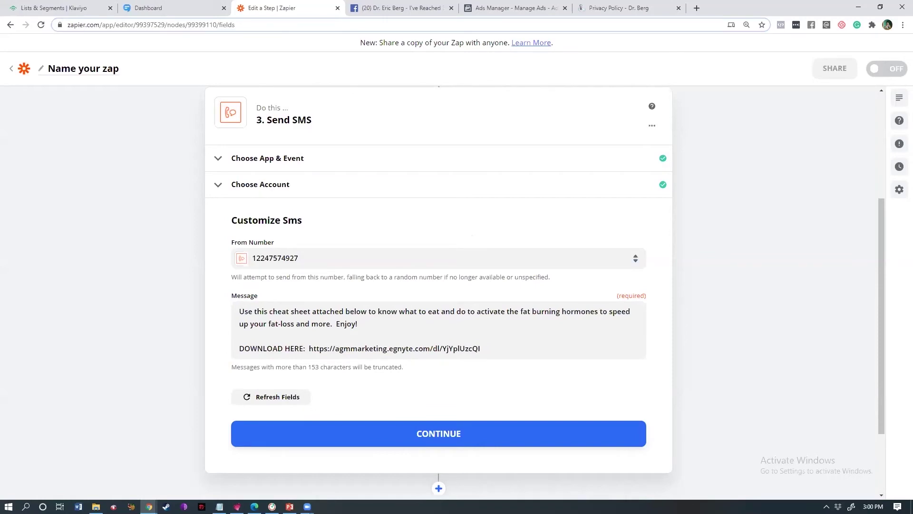
{"action": "left_click", "coordinate": [306, 472]}
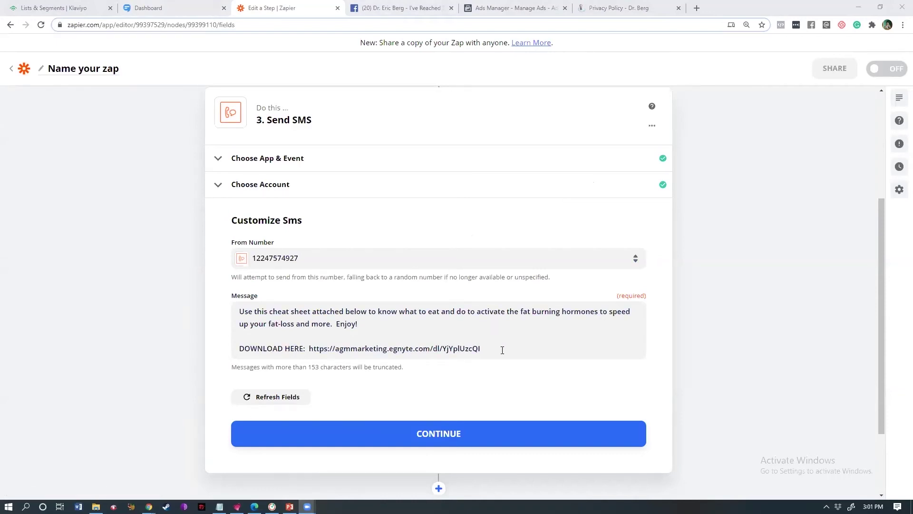
{"action": "left_click_drag", "start_coordinate": [501, 352], "coordinate": [181, 318]}
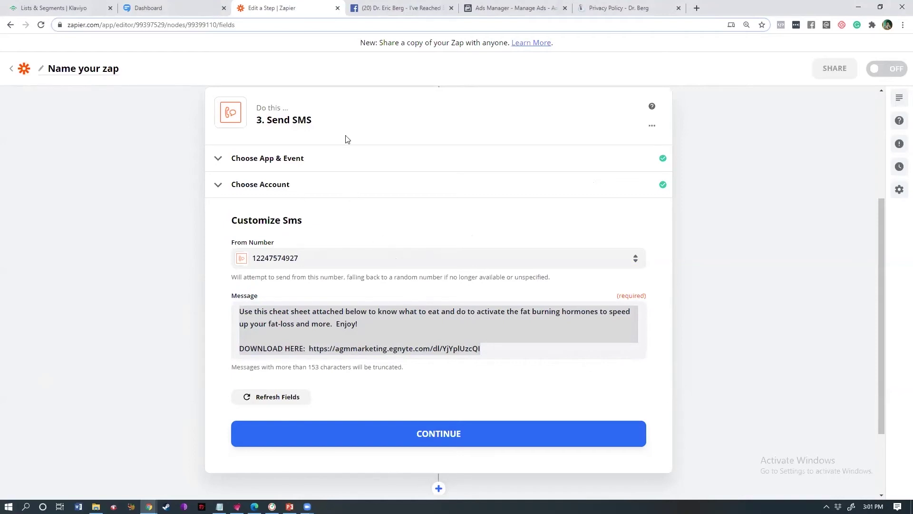
{"action": "left_click", "coordinate": [410, 358]}
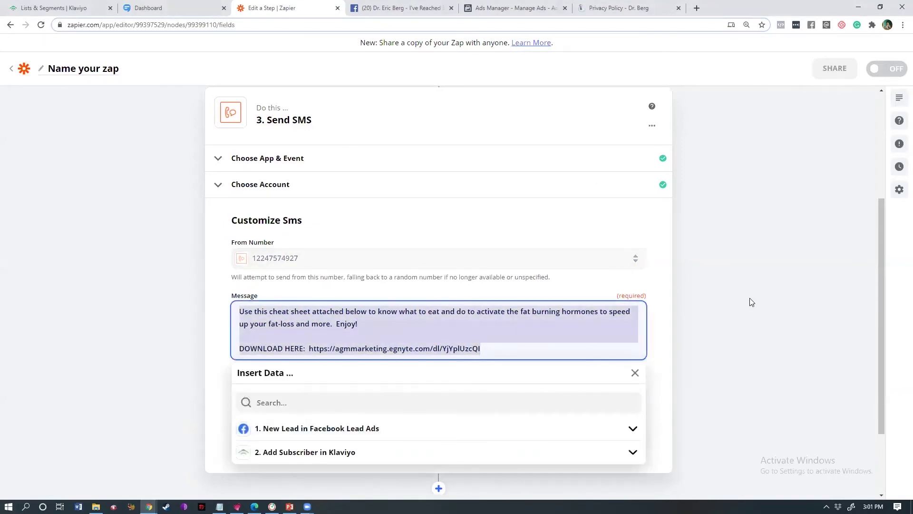
{"action": "left_click", "coordinate": [710, 316]}
{"action": "left_click", "coordinate": [546, 348]}
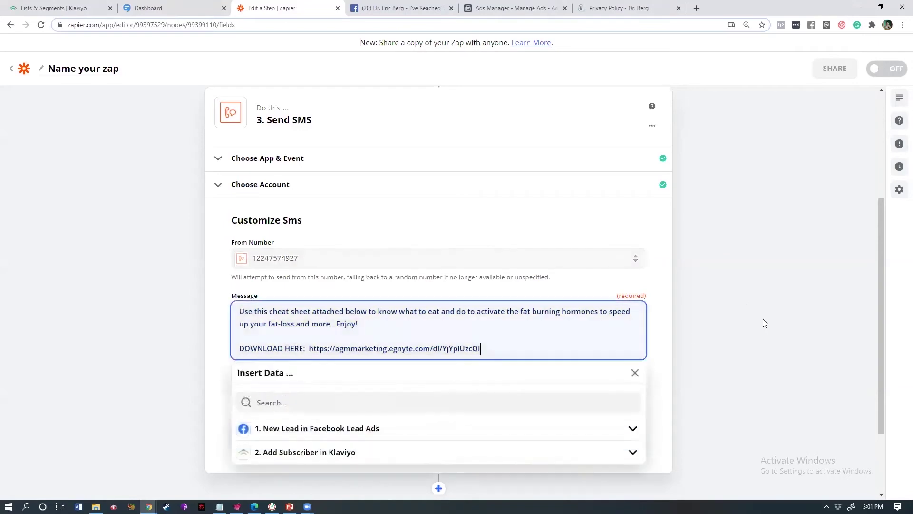
{"action": "left_click", "coordinate": [763, 323]}
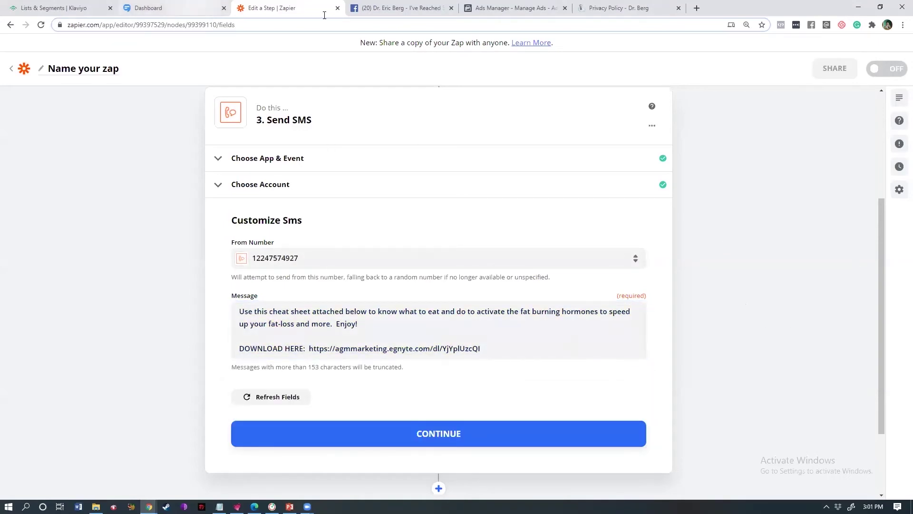
- Open charactercounter.com in a new tab placed next to Zapier
{"action": "left_click", "coordinate": [698, 6]}
{"action": "type", "text": "chara"}
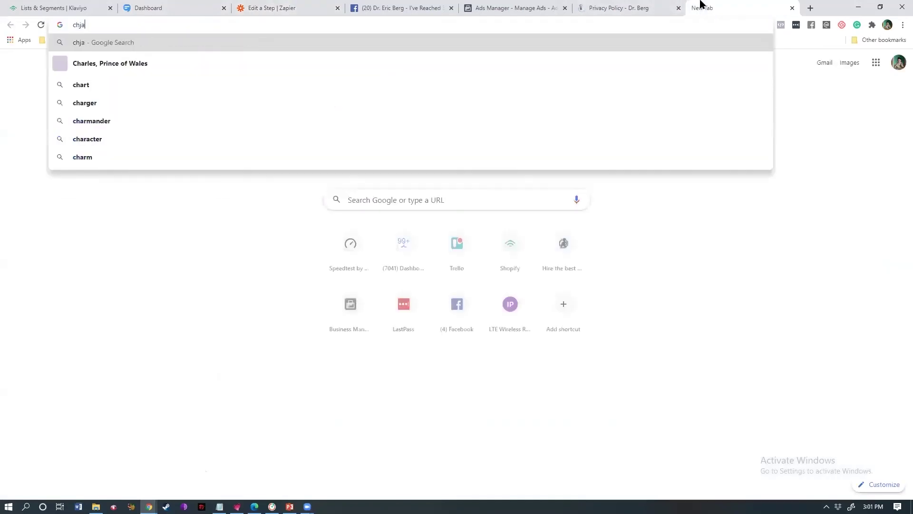
{"action": "type", "text": "cter"}
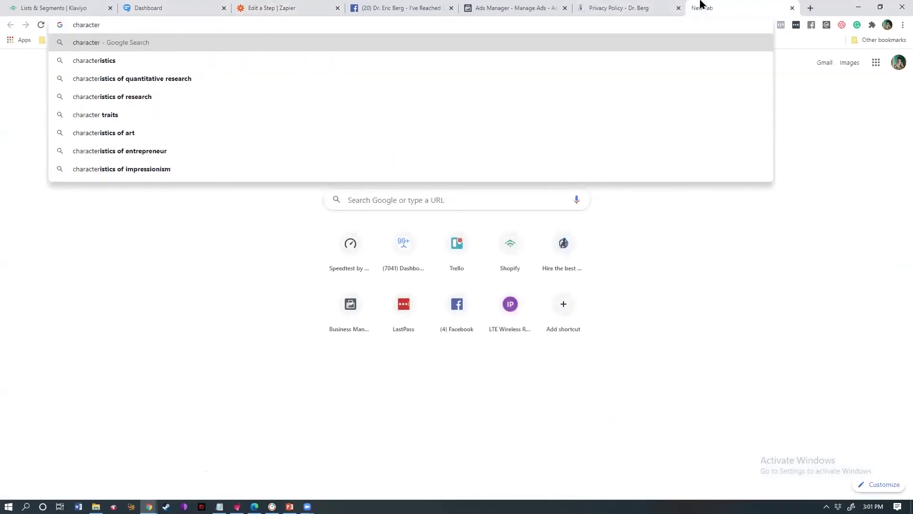
{"action": "type", "text": " c"}
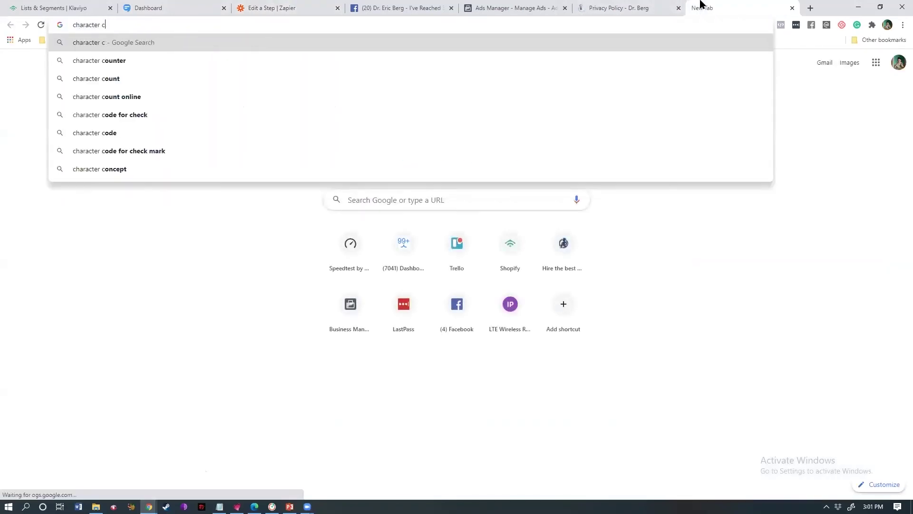
{"action": "type", "text": "oun"}
{"action": "key", "text": "BackSpace"}
{"action": "key", "text": "BackSpace"}
{"action": "key", "text": "BackSpace"}
{"action": "key", "text": "BackSpace"}
{"action": "key", "text": "BackSpace"}
{"action": "type", "text": "cou"}
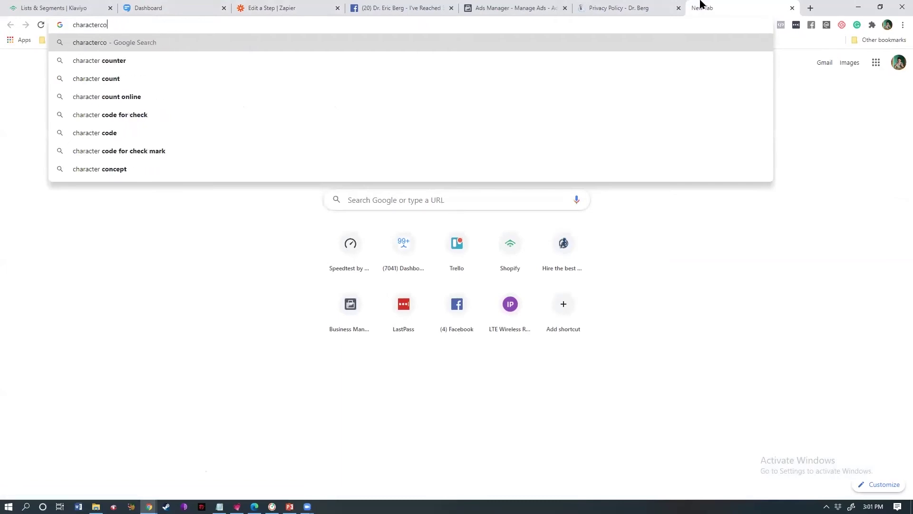
{"action": "type", "text": "nter.com"}
{"action": "key", "text": "Return"}
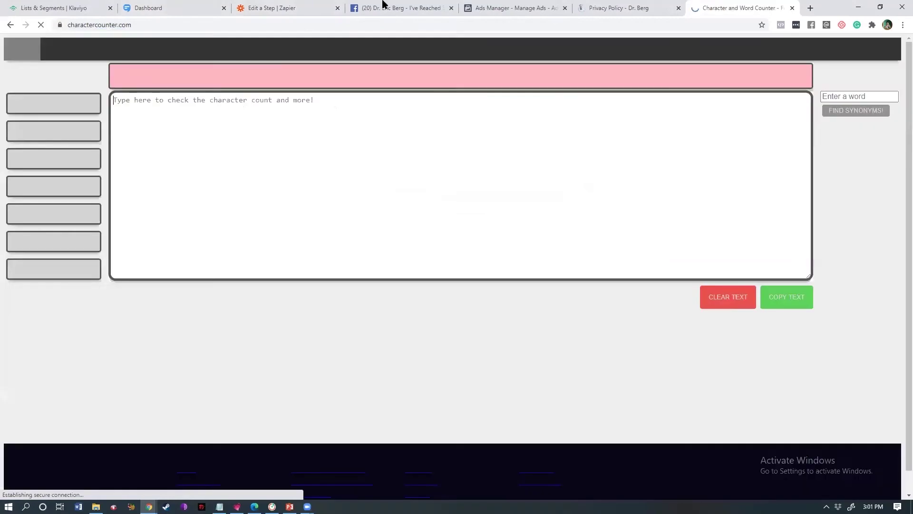
{"action": "left_click_drag", "start_coordinate": [737, 8], "coordinate": [383, 6]}
- Copy the whole SMS message from Zapier into the Character Counter text box
{"action": "left_click", "coordinate": [383, 8]}
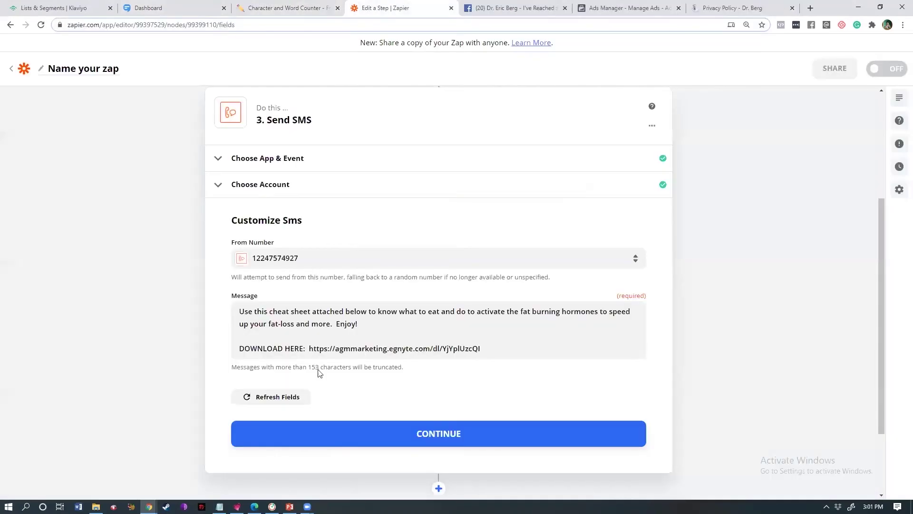
{"action": "left_click", "coordinate": [324, 352]}
{"action": "key", "text": "ctrl+a"}
{"action": "key", "text": "ctrl+c"}
{"action": "left_click", "coordinate": [285, 7]}
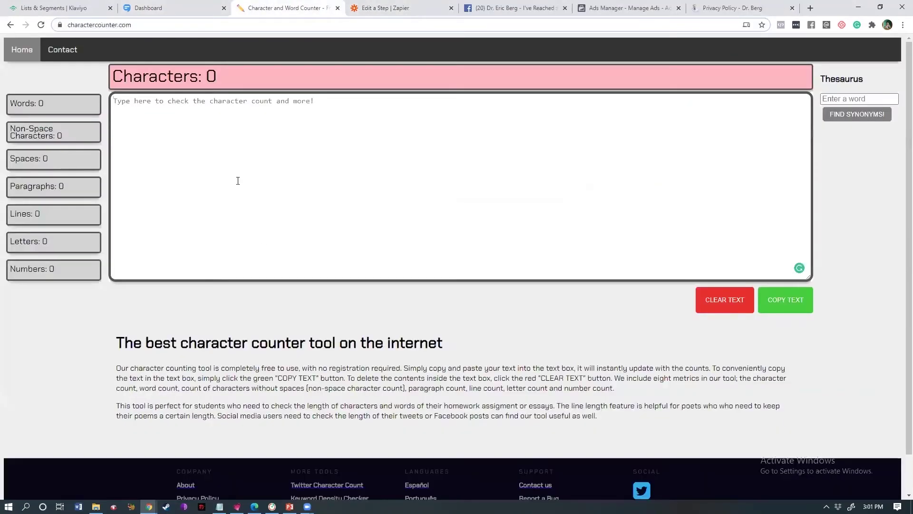
{"action": "left_click", "coordinate": [238, 180]}
{"action": "key", "text": "ctrl+v"}
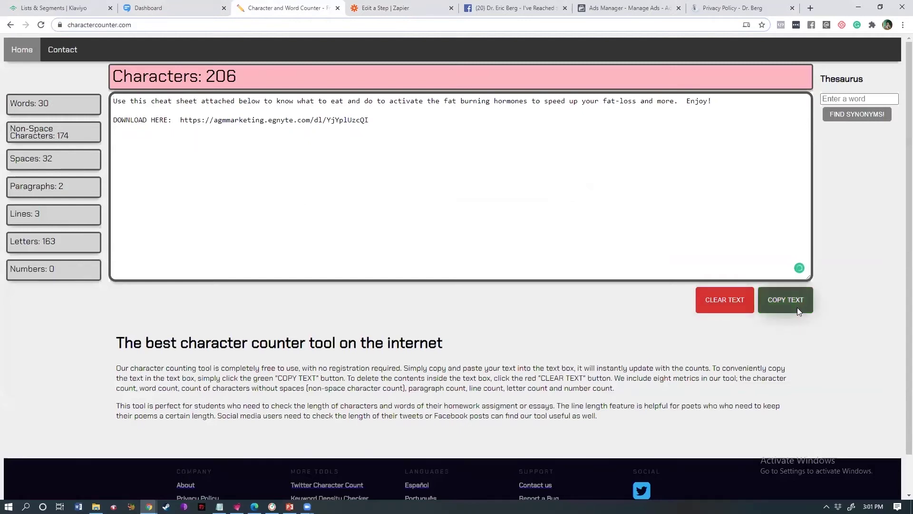
- Cut the long download link after DOWNLOAD HERE:, bringing the count to 161 characters
{"action": "left_click", "coordinate": [797, 308]}
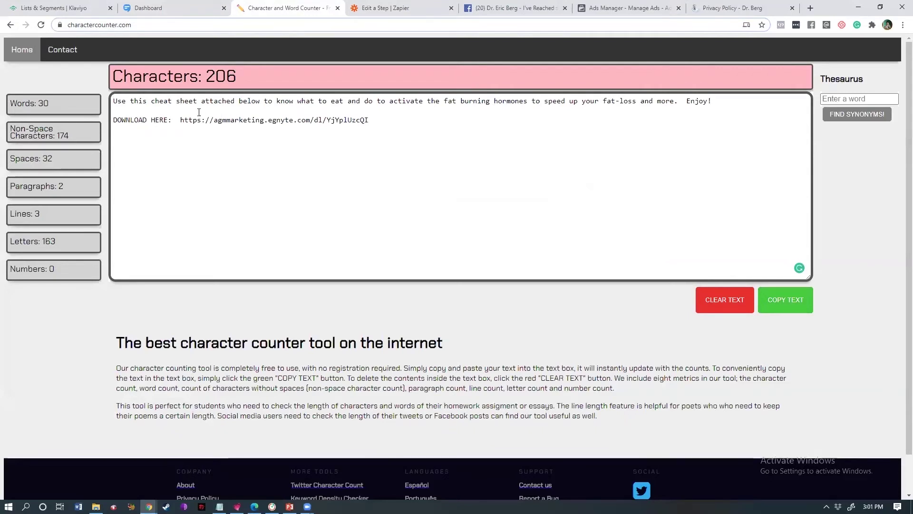
{"action": "double_click", "coordinate": [221, 123]}
{"action": "left_click_drag", "start_coordinate": [190, 124], "coordinate": [354, 122]}
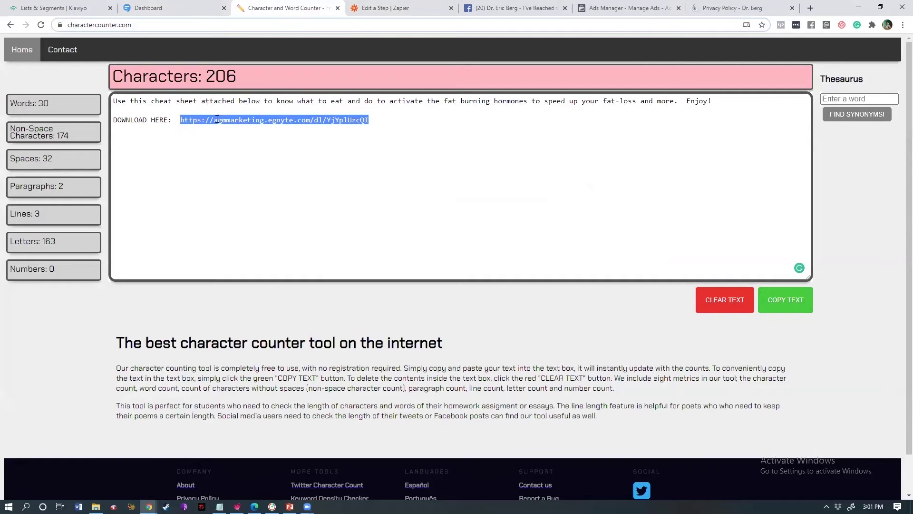
{"action": "left_click_drag", "start_coordinate": [213, 119], "coordinate": [181, 119]}
{"action": "key", "text": "BackSpace"}
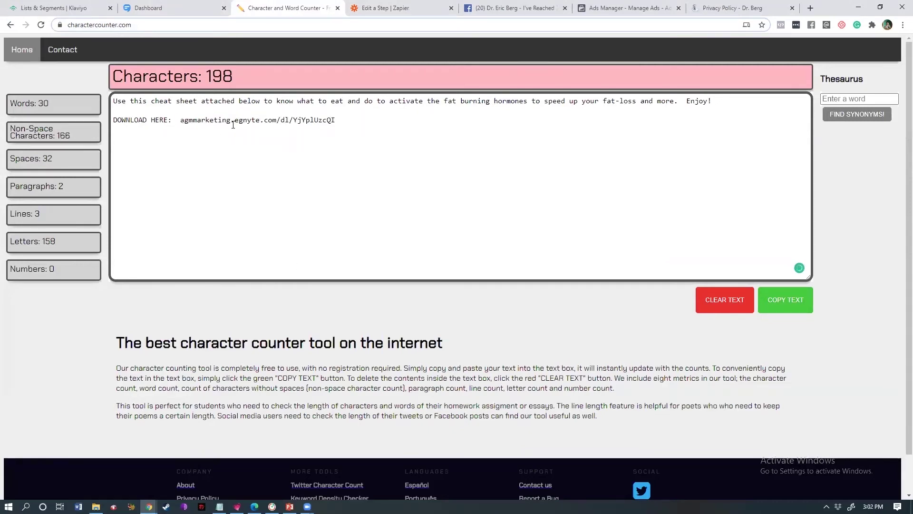
{"action": "key", "text": "ctrl+z"}
{"action": "key", "text": "shift+End"}
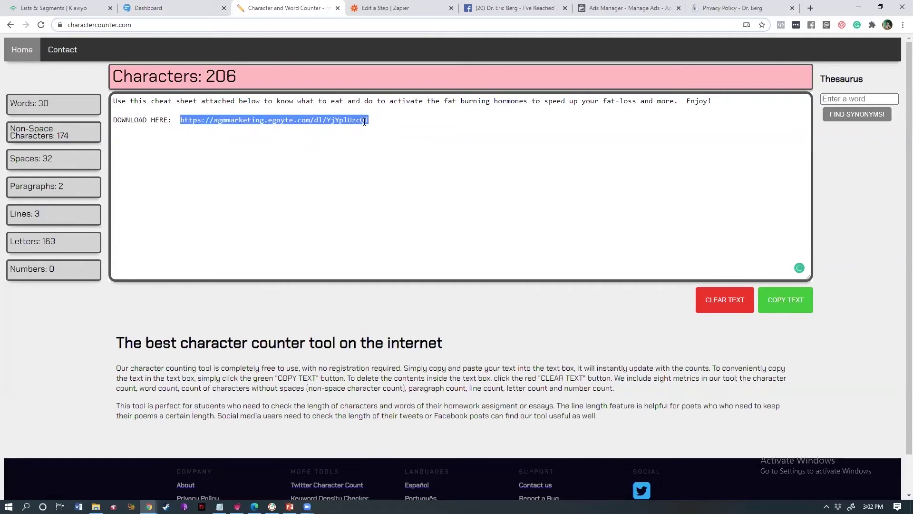
{"action": "key", "text": "ctrl+x"}
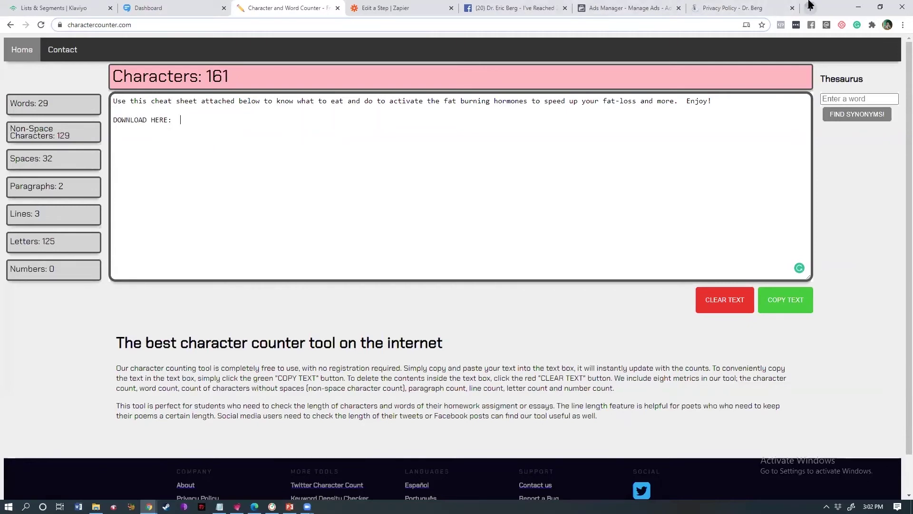
- Open bitly.com in a new tab beside the Zapier tab
{"action": "left_click", "coordinate": [810, 5]}
{"action": "type", "text": "bit"}
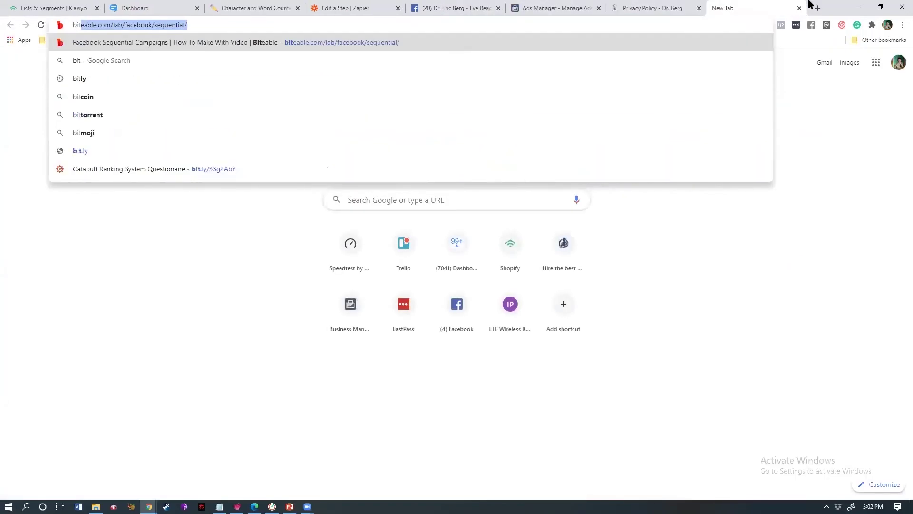
{"action": "type", "text": ".ly"}
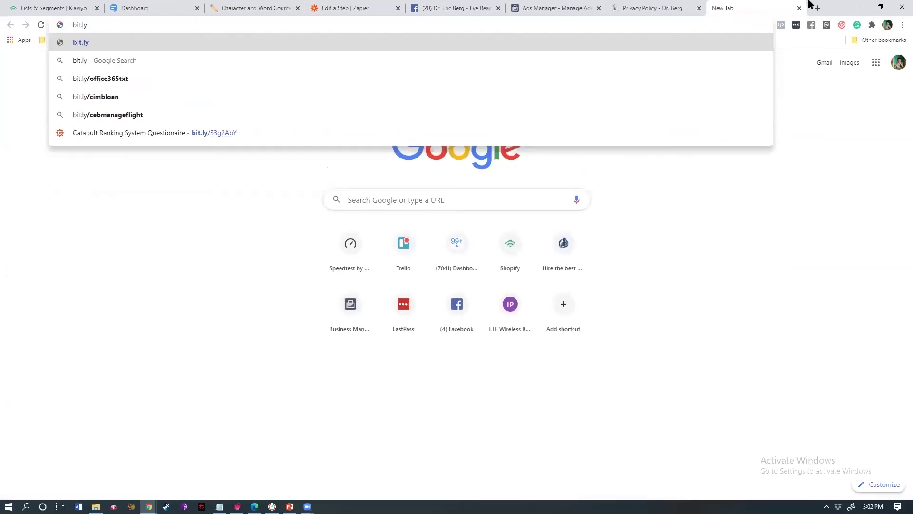
{"action": "key", "text": "BackSpace"}
{"action": "key", "text": "BackSpace"}
{"action": "key", "text": "BackSpace"}
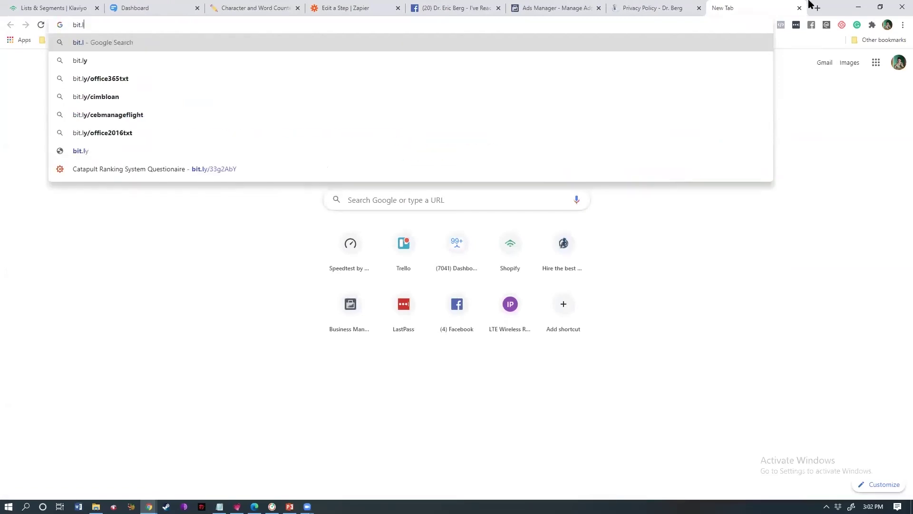
{"action": "type", "text": "ly.com"}
{"action": "key", "text": "Return"}
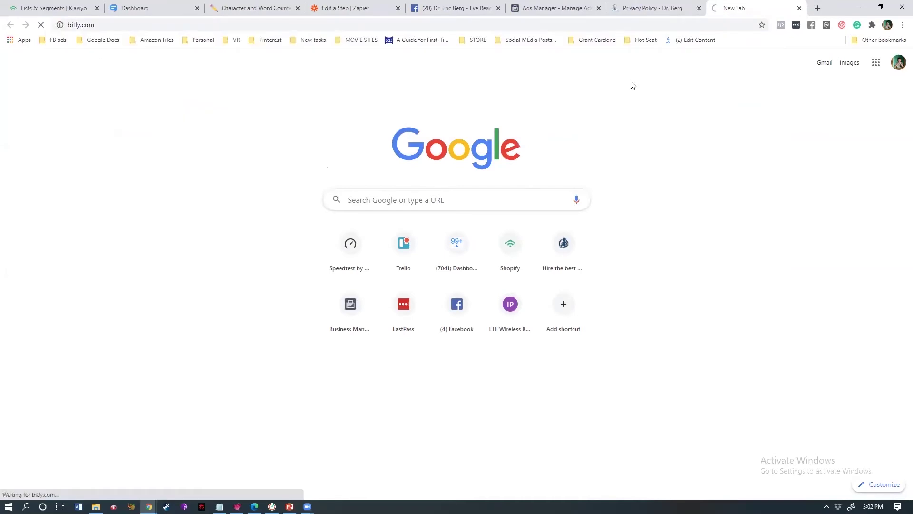
{"action": "left_click_drag", "start_coordinate": [428, 10], "coordinate": [432, 10]}
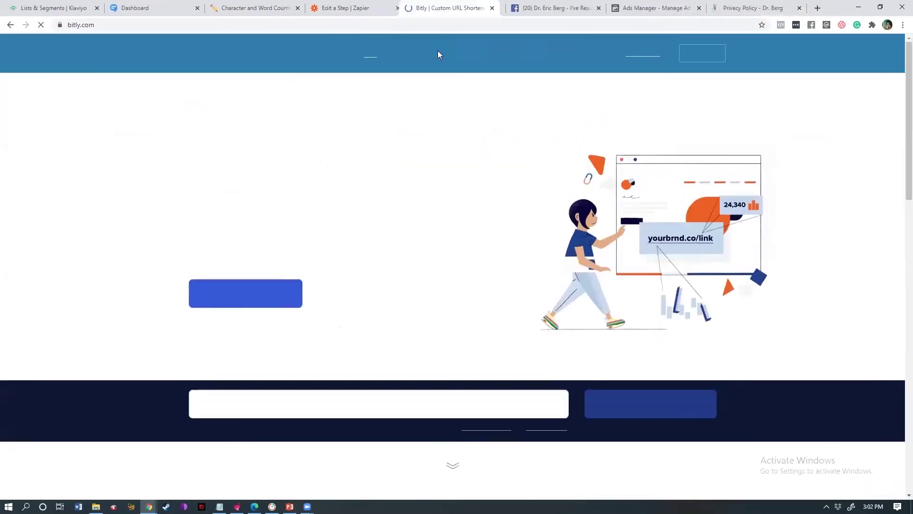
{"action": "left_click", "coordinate": [339, 413]}
{"action": "key", "text": "ctrl+v"}
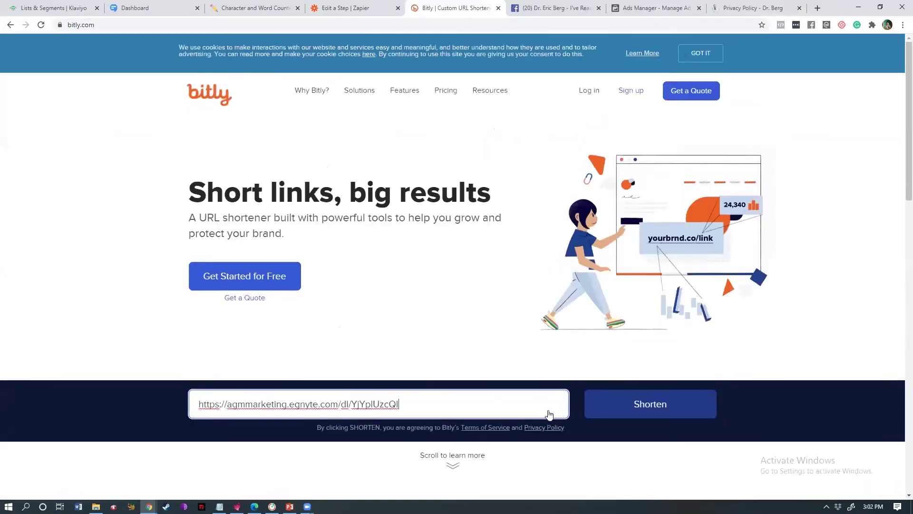
{"action": "left_click", "coordinate": [645, 412]}
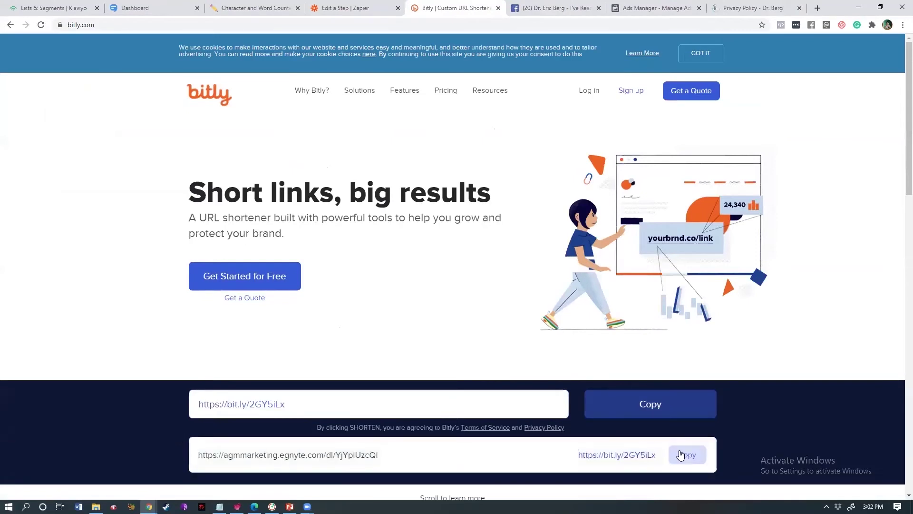
{"action": "left_click", "coordinate": [688, 455]}
{"action": "left_click", "coordinate": [337, 8]}
{"action": "left_click", "coordinate": [257, 7]}
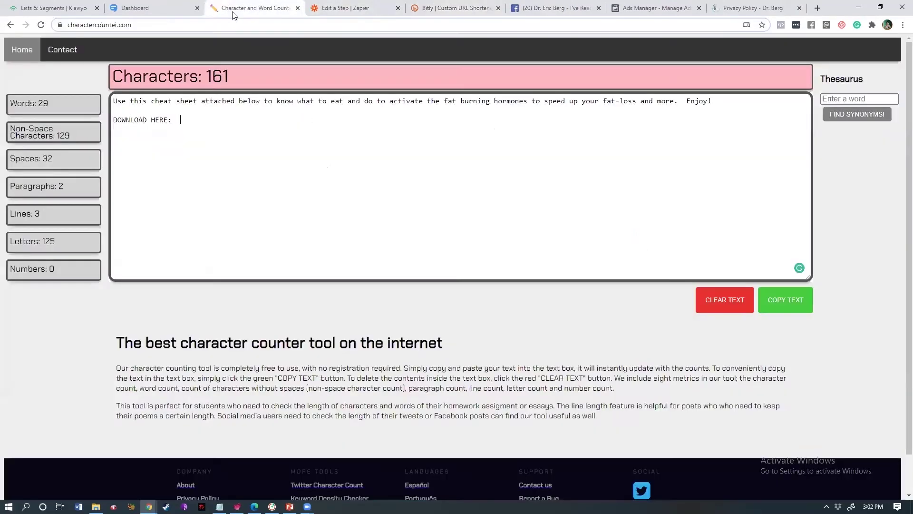
{"action": "key", "text": "ctrl+v"}
{"action": "left_click_drag", "start_coordinate": [213, 120], "coordinate": [179, 121]}
{"action": "key", "text": "BackSpace"}
{"action": "key", "text": "BackSpace"}
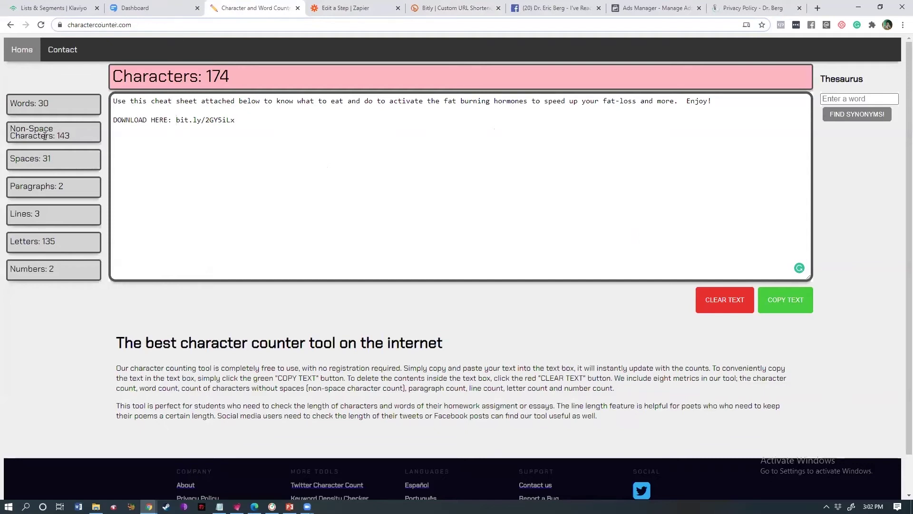
{"action": "left_click_drag", "start_coordinate": [71, 136], "coordinate": [10, 136]}
{"action": "left_click", "coordinate": [151, 145]}
{"action": "left_click", "coordinate": [223, 121]}
{"action": "left_click_drag", "start_coordinate": [159, 76], "coordinate": [250, 126]}
{"action": "left_click", "coordinate": [254, 128]}
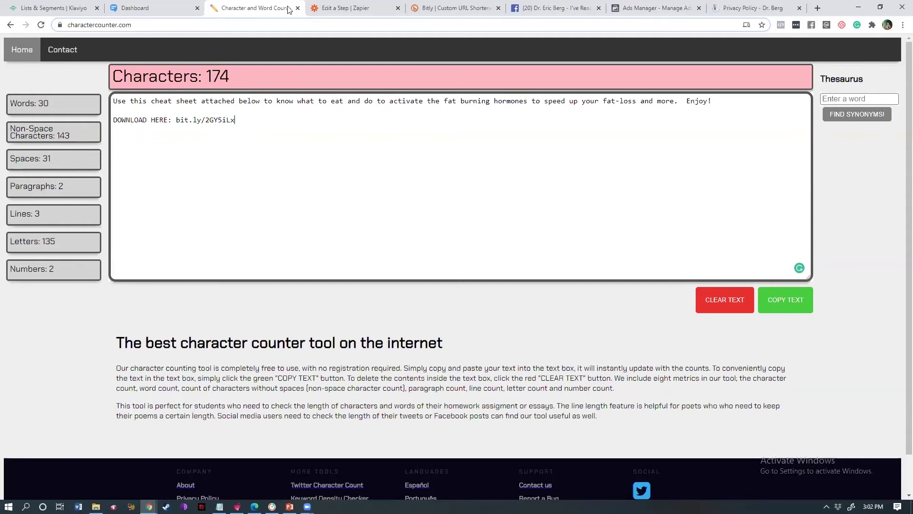
- Delete the closing 'Enjoy!' and add a blank line after the first sentence
{"action": "left_click_drag", "start_coordinate": [236, 121], "coordinate": [112, 101]}
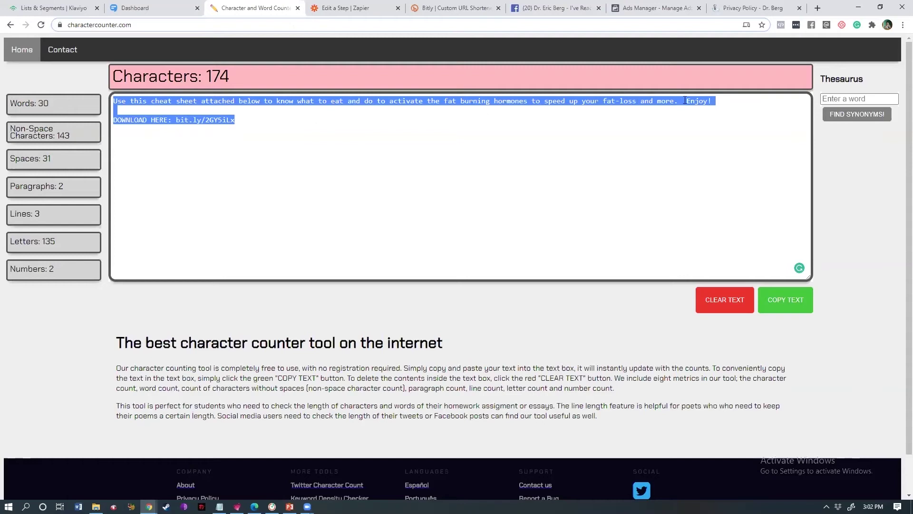
{"action": "left_click_drag", "start_coordinate": [680, 100], "coordinate": [717, 101]}
{"action": "key", "text": "BackSpace"}
{"action": "key", "text": "BackSpace"}
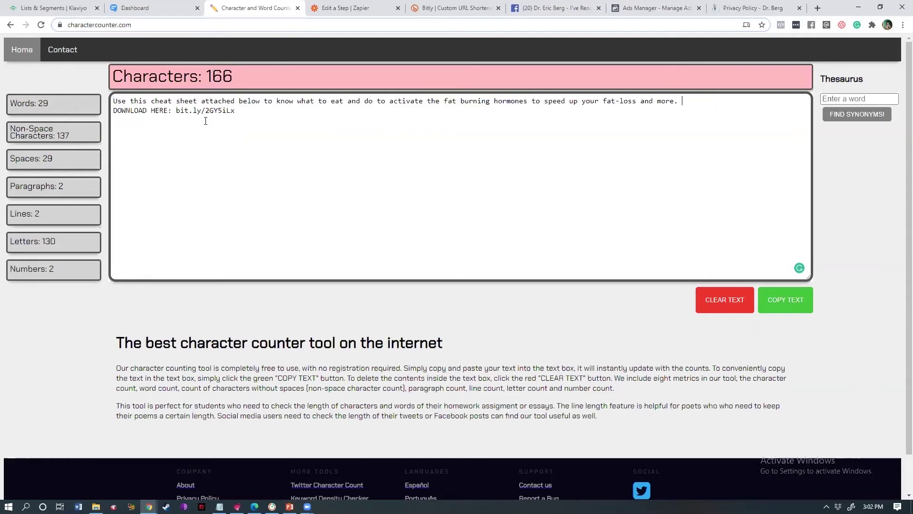
{"action": "key", "text": "Return"}
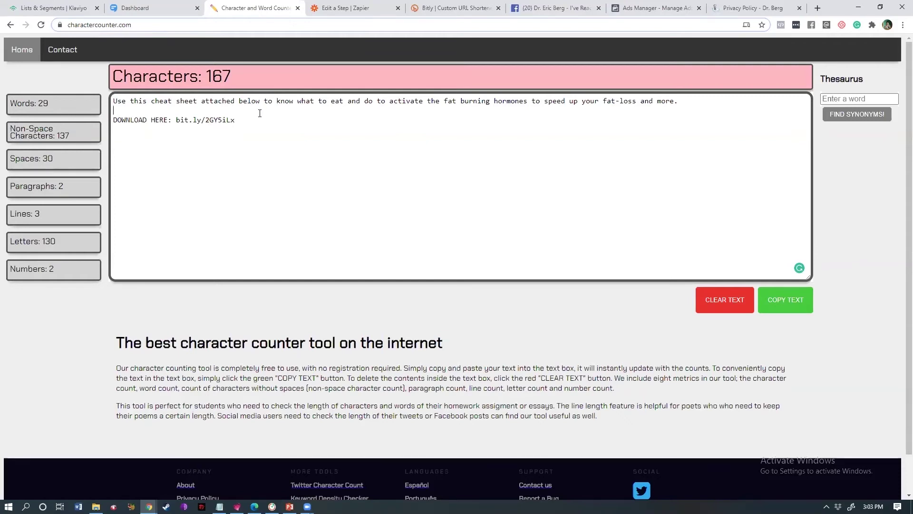
{"action": "left_click_drag", "start_coordinate": [274, 101], "coordinate": [687, 102]}
{"action": "left_click", "coordinate": [687, 103]}
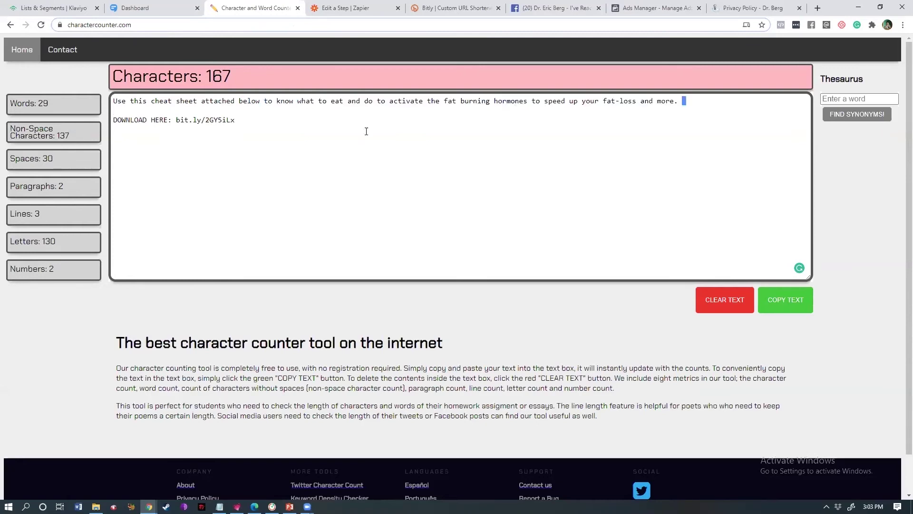
{"action": "left_click", "coordinate": [119, 101], "text": "shift"}
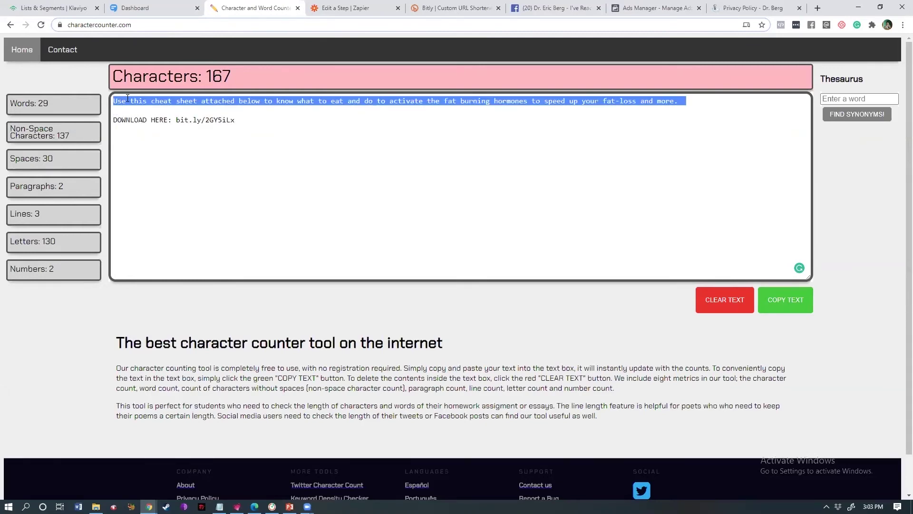
- Paste the sender's name on its own line and try parentheses around it
{"action": "left_click", "coordinate": [118, 110]}
{"action": "key", "text": "Return"}
{"action": "key", "text": "ctrl+v"}
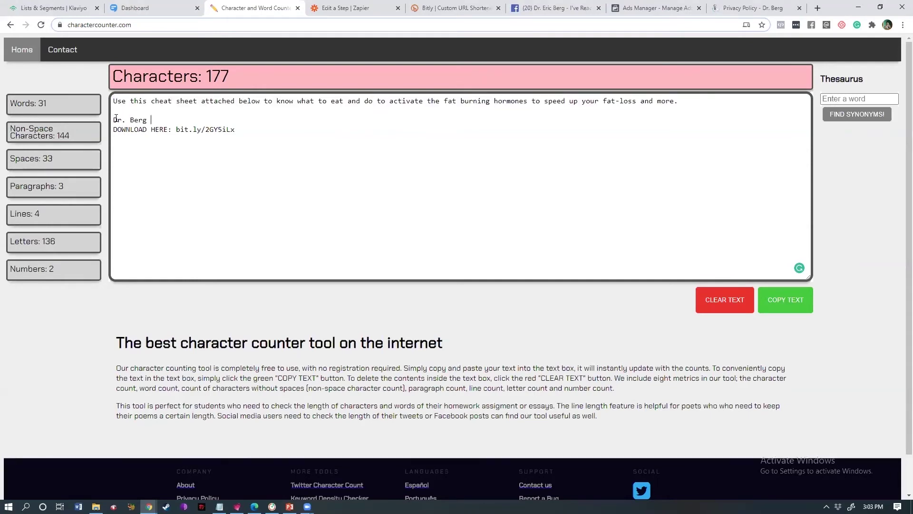
{"action": "left_click", "coordinate": [115, 119]}
{"action": "type", "text": "-"}
{"action": "key", "text": "BackSpace"}
{"action": "type", "text": "("}
{"action": "left_click", "coordinate": [174, 117]}
{"action": "key", "text": "BackSpace"}
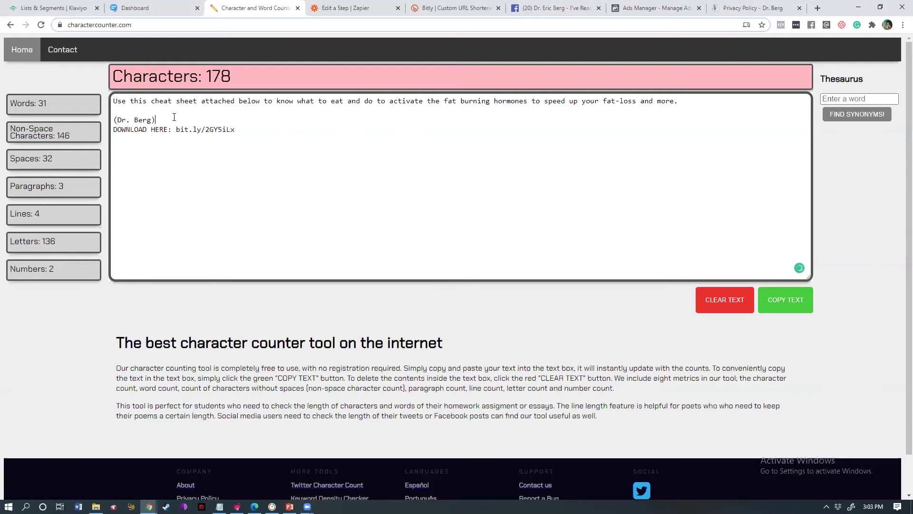
{"action": "type", "text": ")"}
- Try braces, brackets and quotes before the name, then clear them
{"action": "key", "text": "Home"}
{"action": "key", "text": "Delete"}
{"action": "type", "text": "{"}
{"action": "type", "text": "["}
{"action": "type", "text": "'"}
{"action": "key", "text": "BackSpace"}
{"action": "type", "text": "\""}
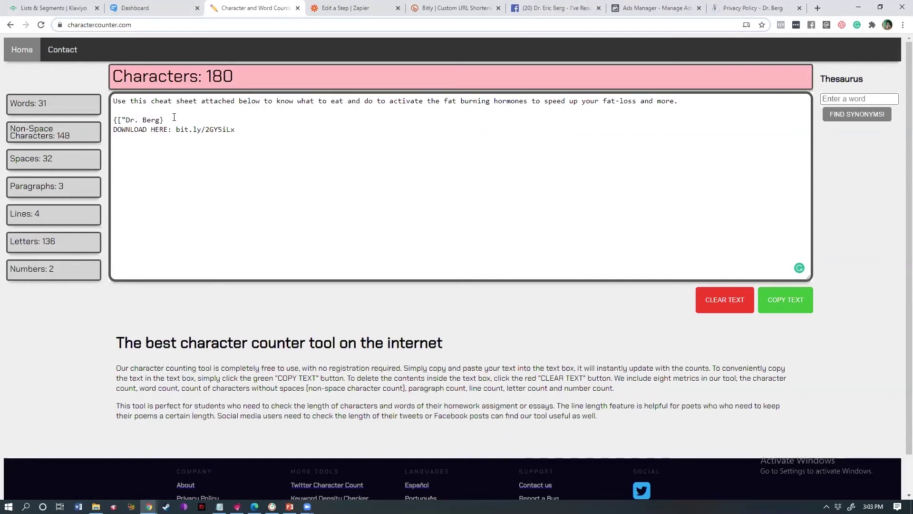
{"action": "key", "text": "shift+Home"}
{"action": "key", "text": "BackSpace"}
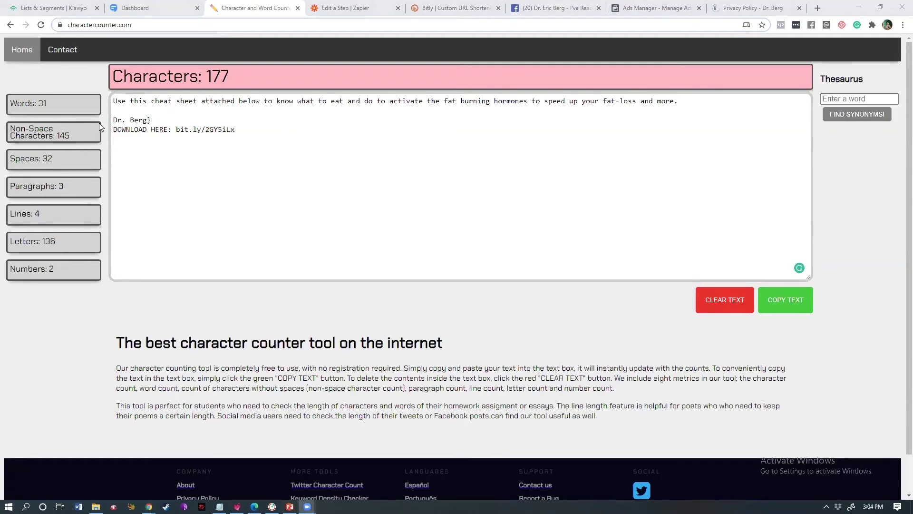
- Try a brace and a square bracket after the name, ending with angle brackets
{"action": "left_click", "coordinate": [152, 120]}
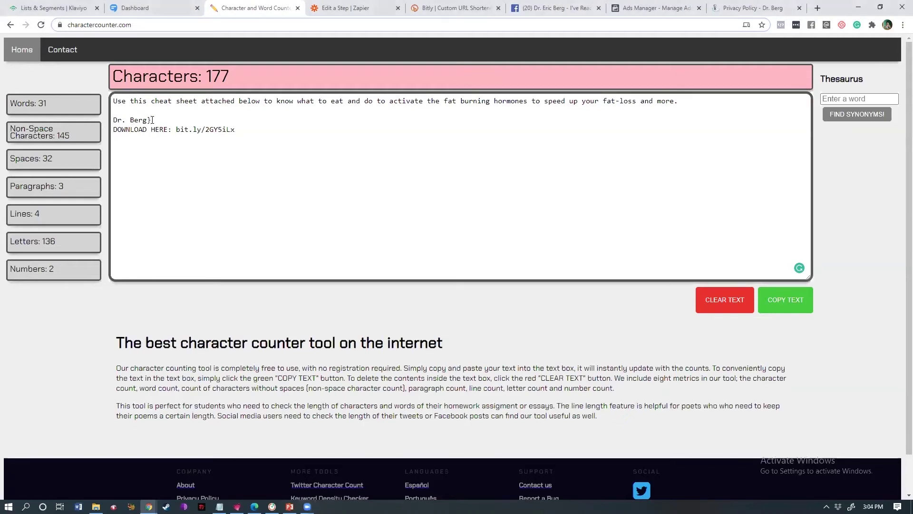
{"action": "key", "text": "BackSpace"}
{"action": "type", "text": "}"}
{"action": "key", "text": "BackSpace"}
{"action": "type", "text": "]"}
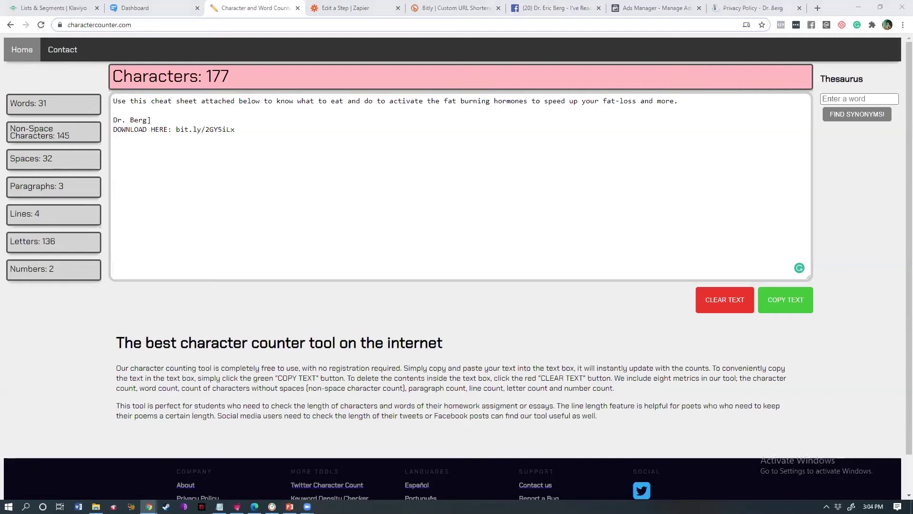
{"action": "left_click", "coordinate": [158, 124]}
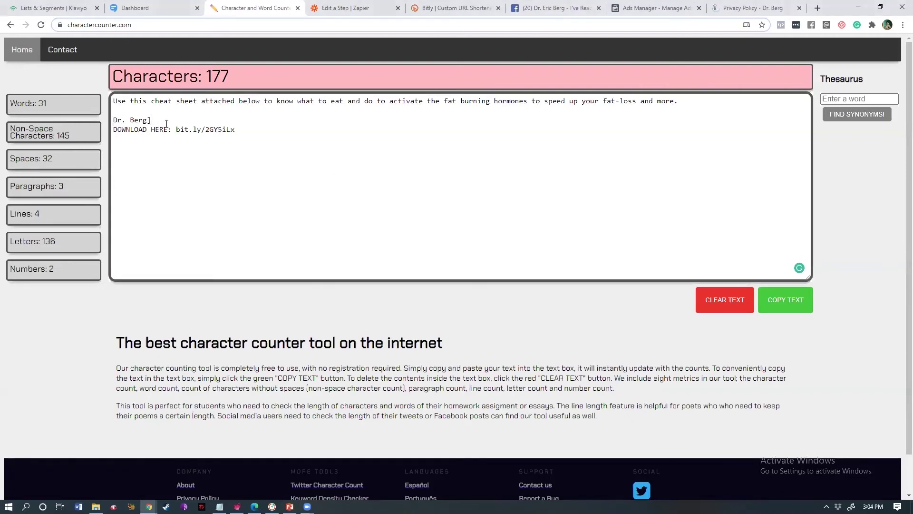
{"action": "key", "text": "BackSpace"}
{"action": "type", "text": ">"}
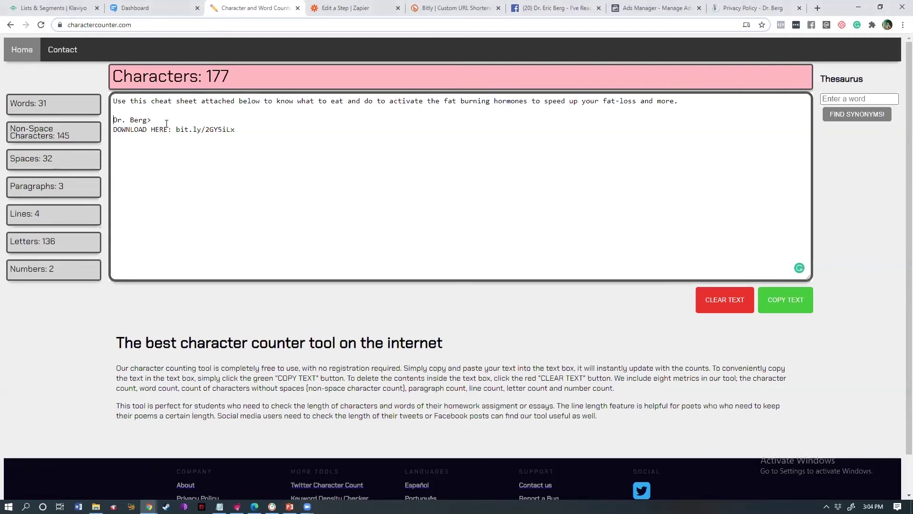
{"action": "type", "text": "<"}
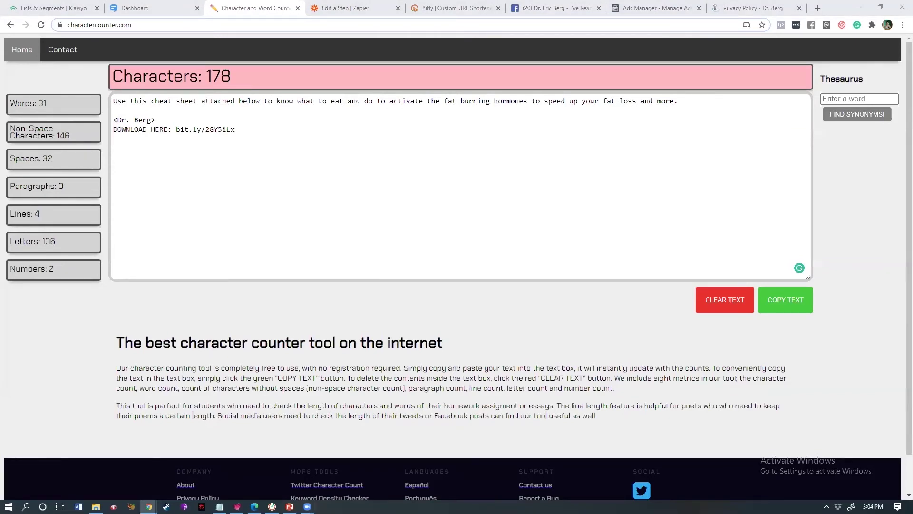
- Add 'As promosed, here's your keto cheat sheet' after the sender tag with the pasted download line
{"action": "left_click", "coordinate": [186, 122]}
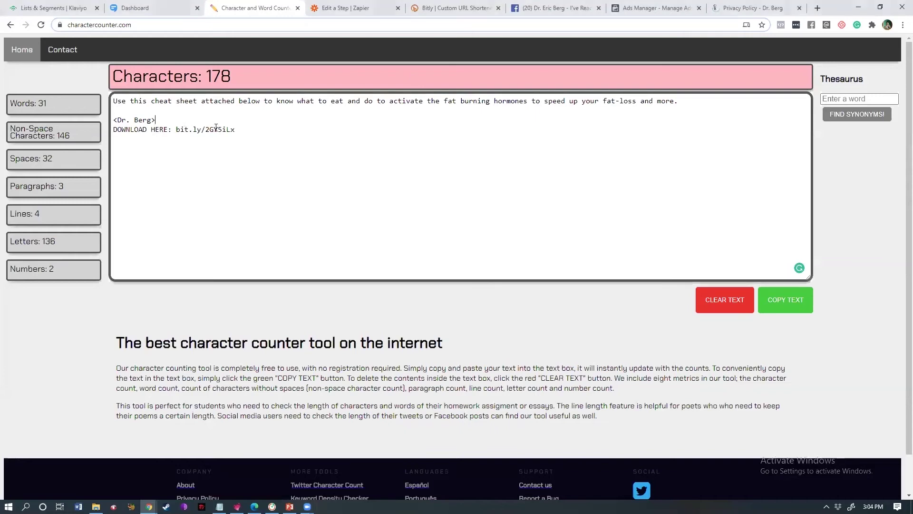
{"action": "type", "text": "As promo"}
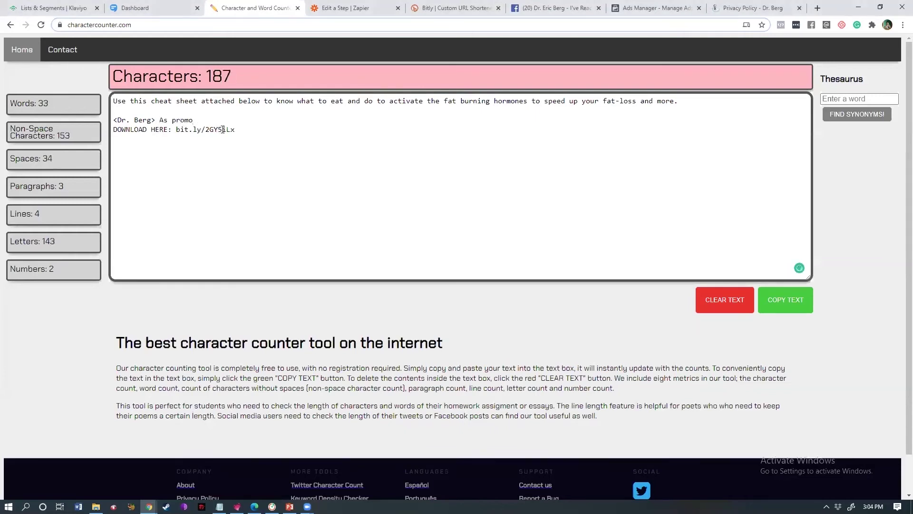
{"action": "key", "text": "BackSpace"}
{"action": "type", "text": "ised, here's"}
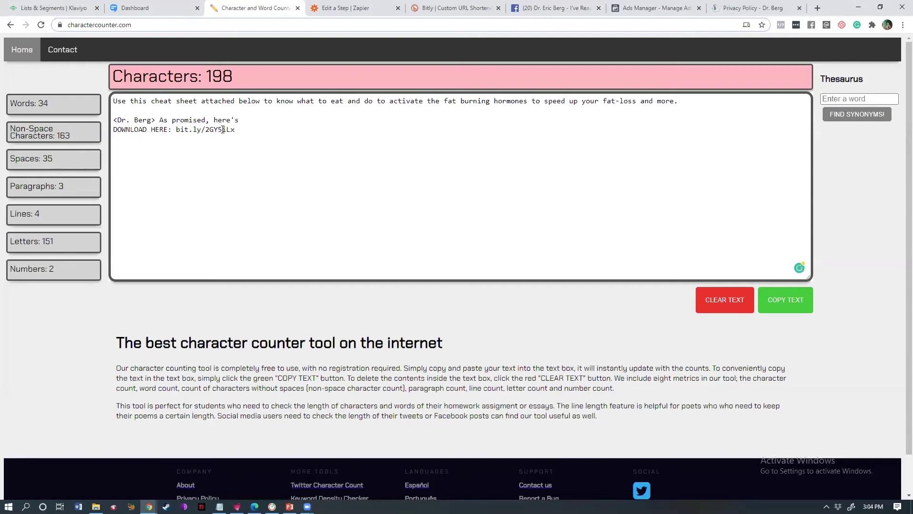
{"action": "type", "text": " your "}
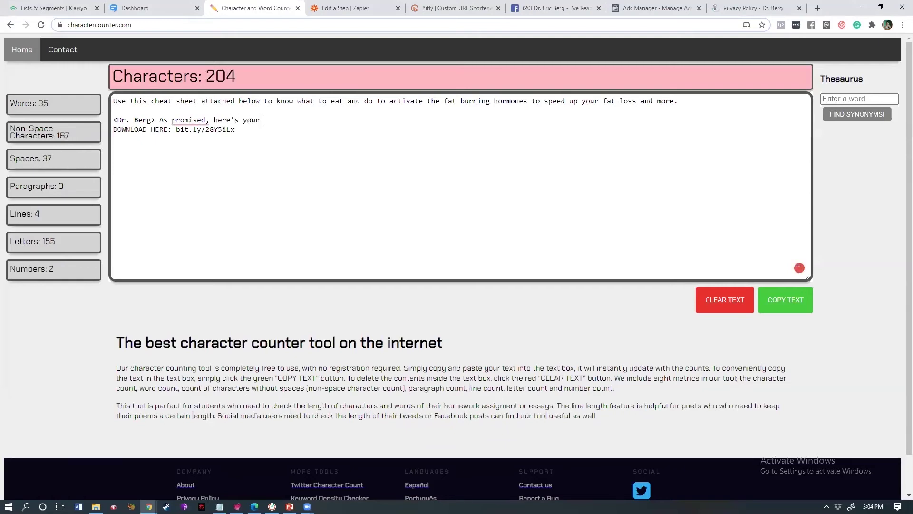
{"action": "type", "text": "keto cheat sheet"}
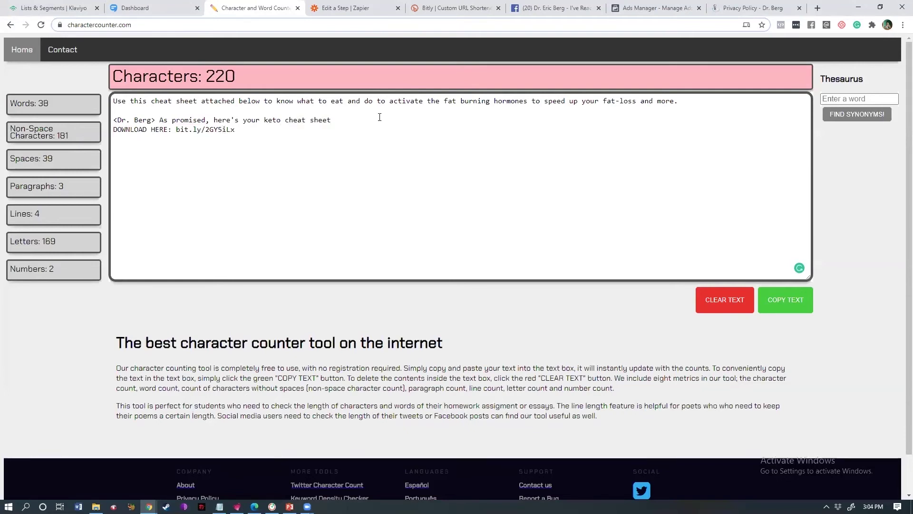
{"action": "key", "text": "ctrl+v"}
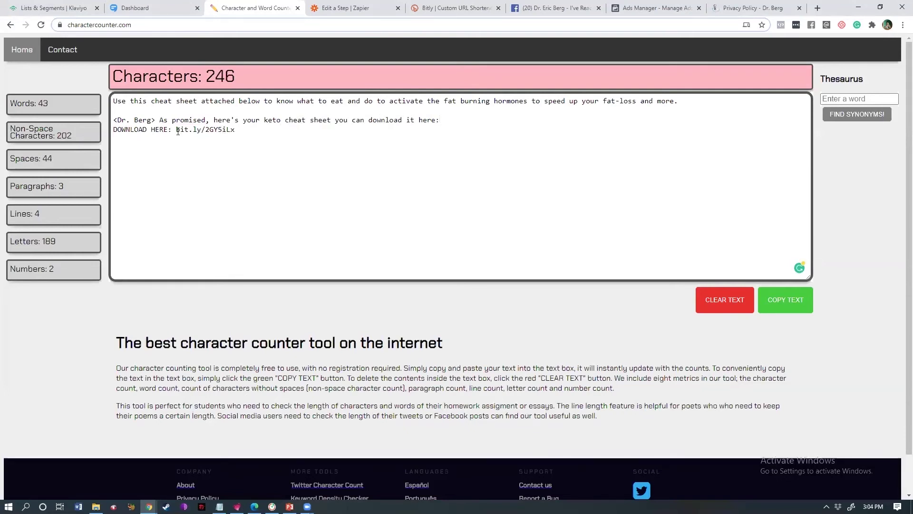
{"action": "left_click_drag", "start_coordinate": [114, 129], "coordinate": [176, 129]}
{"action": "key", "text": "BackSpace"}
{"action": "key", "text": "BackSpace"}
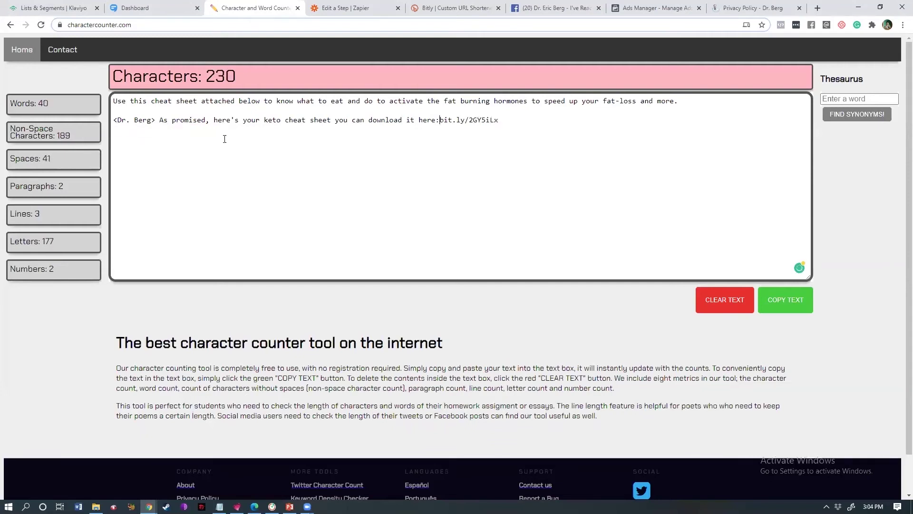
- Put a comma and paragraph break after 'sheet' and delete the long opening sentence
{"action": "left_click_drag", "start_coordinate": [117, 110], "coordinate": [106, 104]}
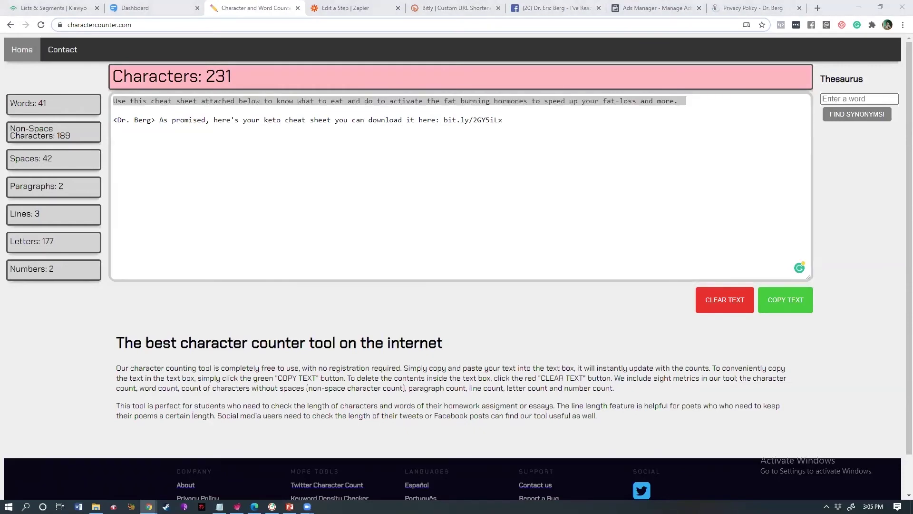
{"action": "left_click_drag", "start_coordinate": [328, 120], "coordinate": [330, 122]}
{"action": "left_click", "coordinate": [332, 120]}
{"action": "type", "text": ","}
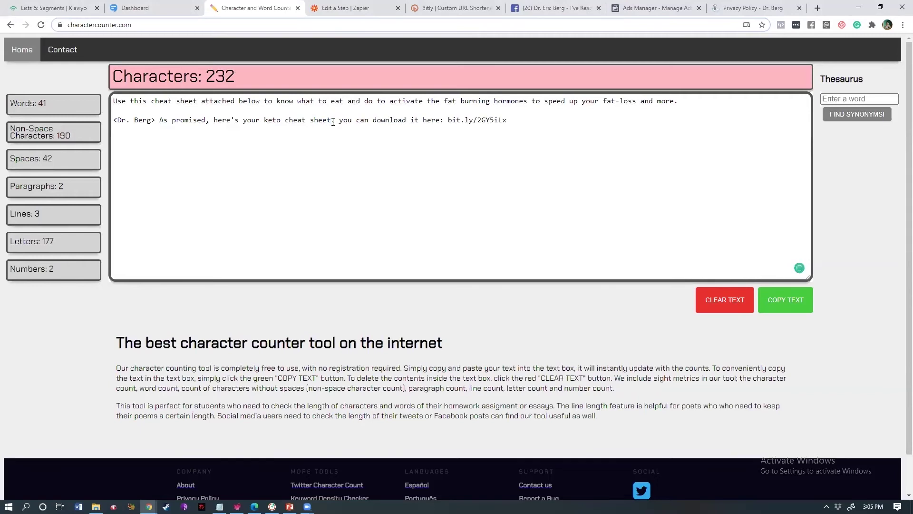
{"action": "key", "text": "Return"}
{"action": "key", "text": "Return"}
{"action": "key", "text": "Delete"}
{"action": "key", "text": "Delete"}
{"action": "type", "text": "Y"}
{"action": "left_click_drag", "start_coordinate": [377, 112], "coordinate": [113, 85]}
{"action": "key", "text": "BackSpace"}
{"action": "key", "text": "Delete"}
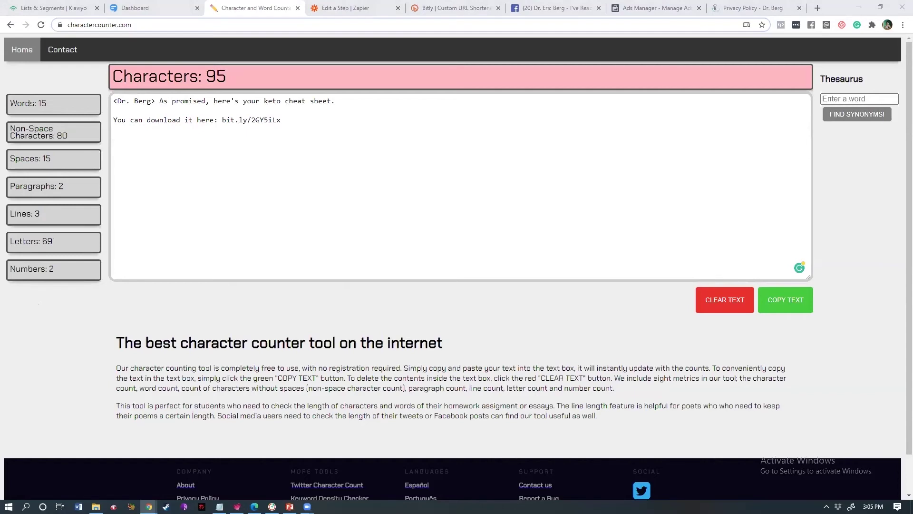
- Move 'Thank you for becoming' after the sender tag, finish with 'a subscriber.', accepting Grammarly's fix
{"action": "left_click", "coordinate": [312, 120]}
{"action": "key", "text": "Return"}
{"action": "key", "text": "Return"}
{"action": "type", "text": "Thank you for "}
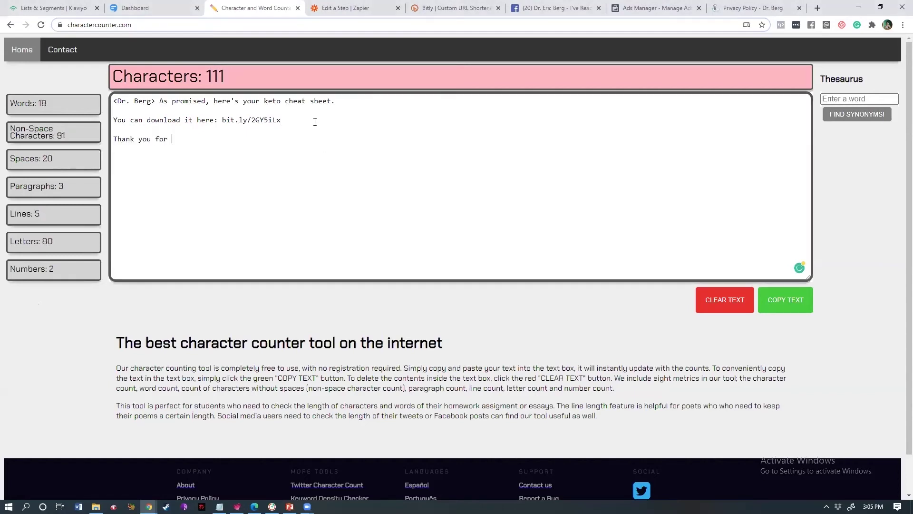
{"action": "type", "text": "becoming"}
{"action": "left_click_drag", "start_coordinate": [209, 142], "coordinate": [116, 132]}
{"action": "key", "text": "ctrl+c"}
{"action": "key", "text": "BackSpace"}
{"action": "key", "text": "BackSpace"}
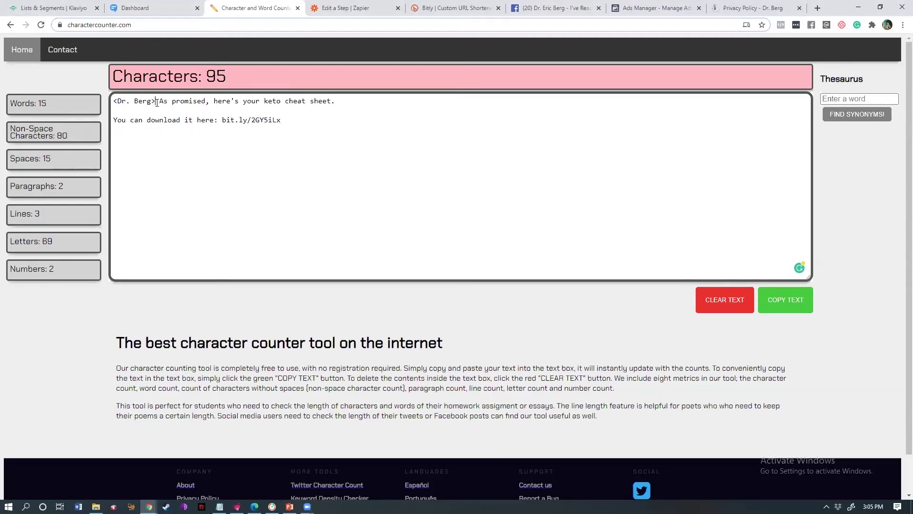
{"action": "left_click", "coordinate": [153, 101]}
{"action": "key", "text": "ctrl+v"}
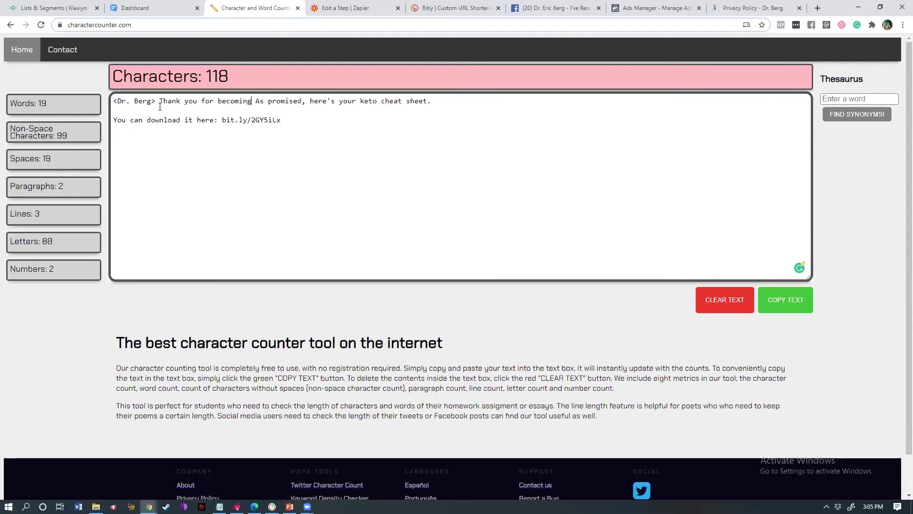
{"action": "type", "text": "a"}
{"action": "key", "text": "BackSpace"}
{"action": "type", "text": "su"}
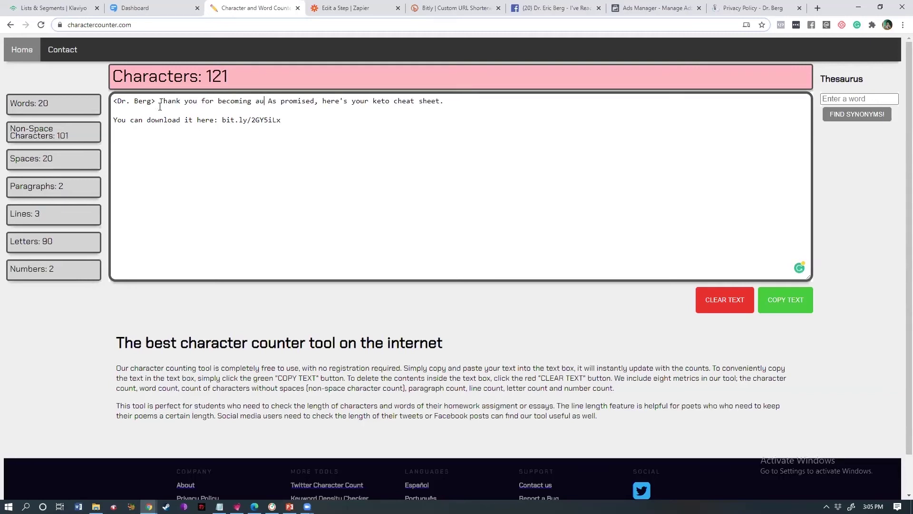
{"action": "key", "text": "BackSpace"}
{"action": "type", "text": "ubscriber"}
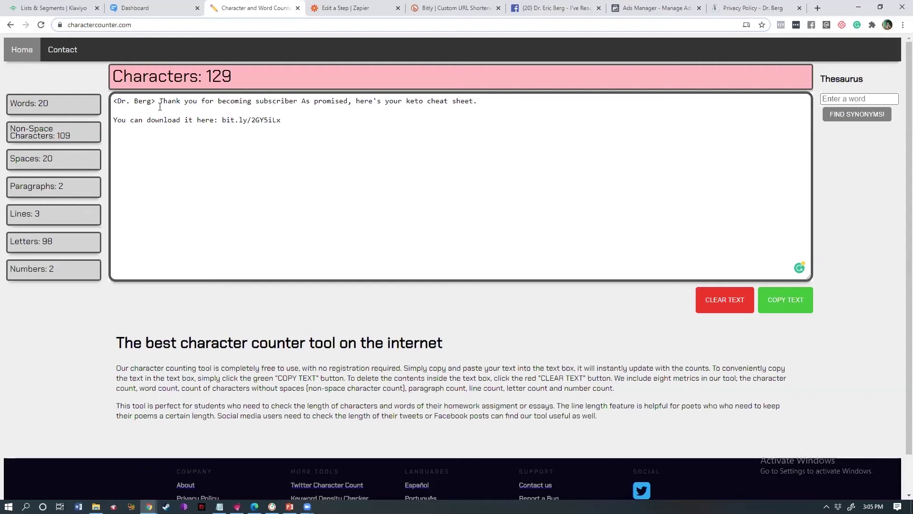
{"action": "type", "text": "."}
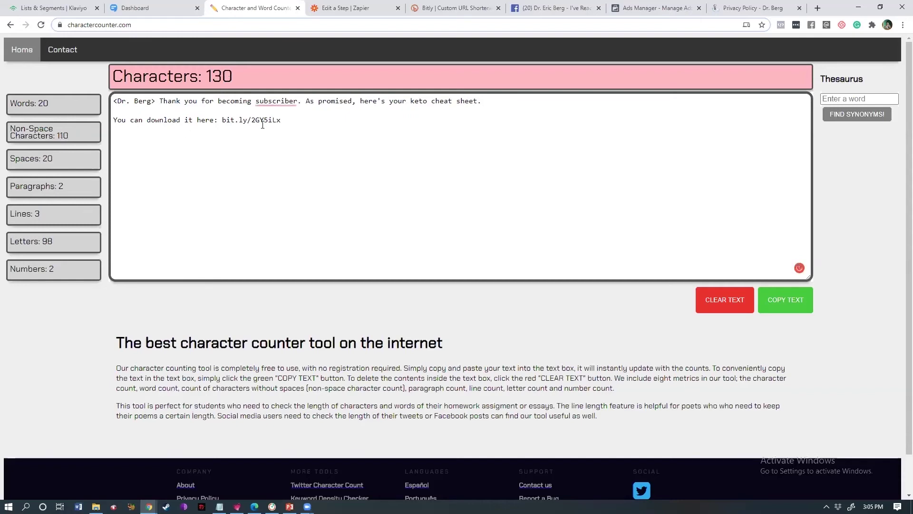
{"action": "mouse_move", "coordinate": [285, 102]}
{"action": "left_click", "coordinate": [281, 124]}
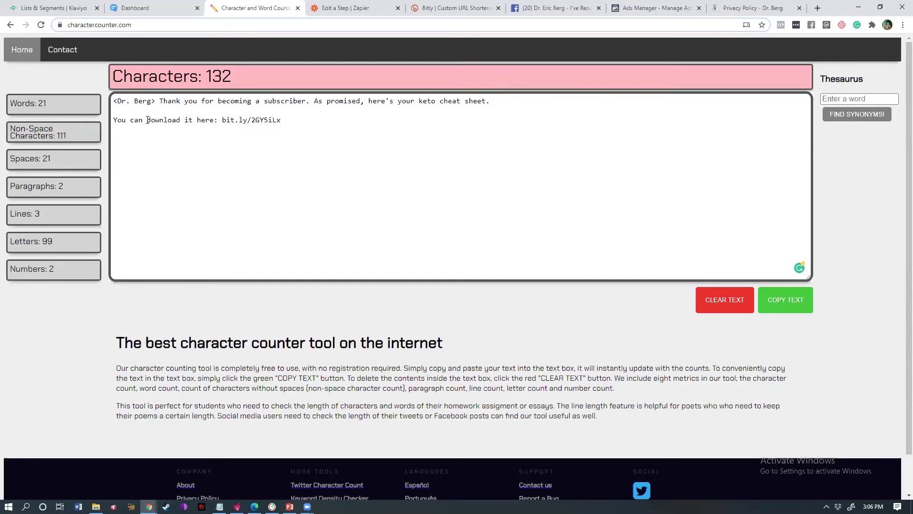
- Join the download sentence onto the first line and accept Grammarly's space after 'sheet.'
{"action": "left_click", "coordinate": [113, 120]}
{"action": "key", "text": "BackSpace"}
{"action": "key", "text": "BackSpace"}
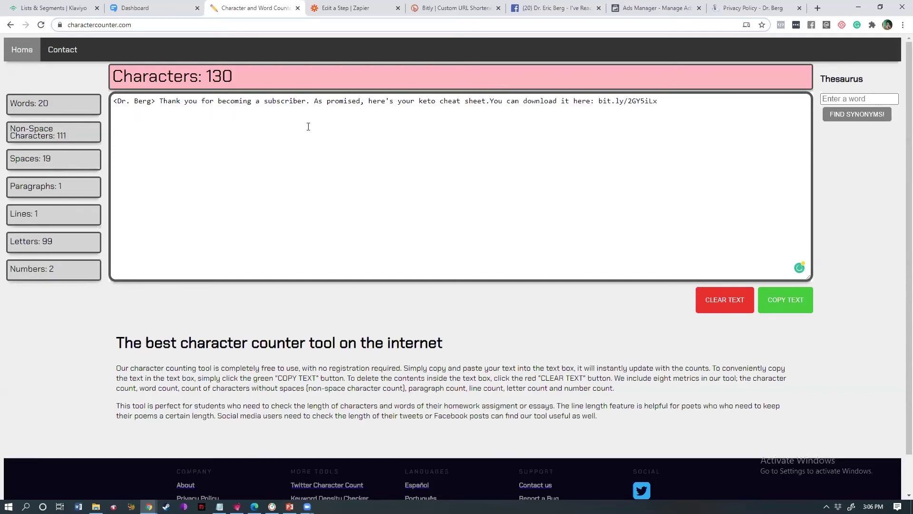
{"action": "key", "text": "ctrl+a"}
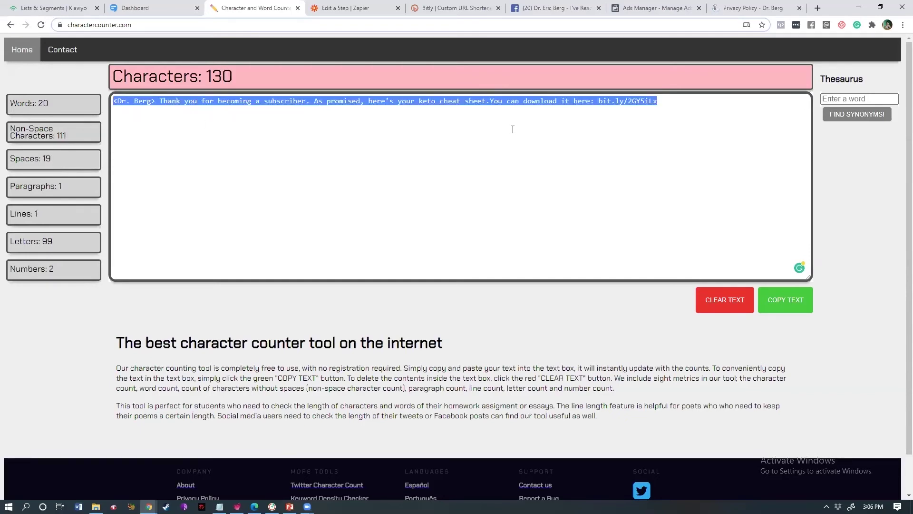
{"action": "left_click", "coordinate": [507, 129]}
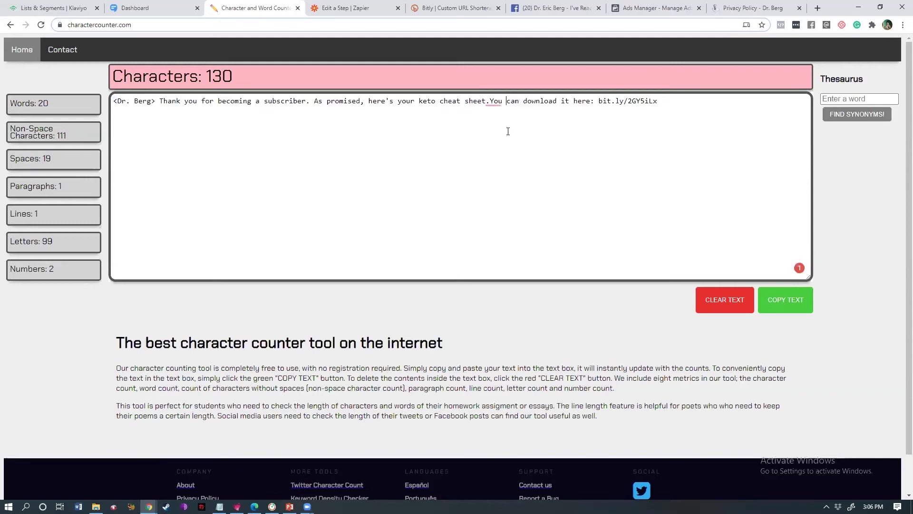
{"action": "left_click", "coordinate": [497, 101]}
{"action": "left_click", "coordinate": [518, 117]}
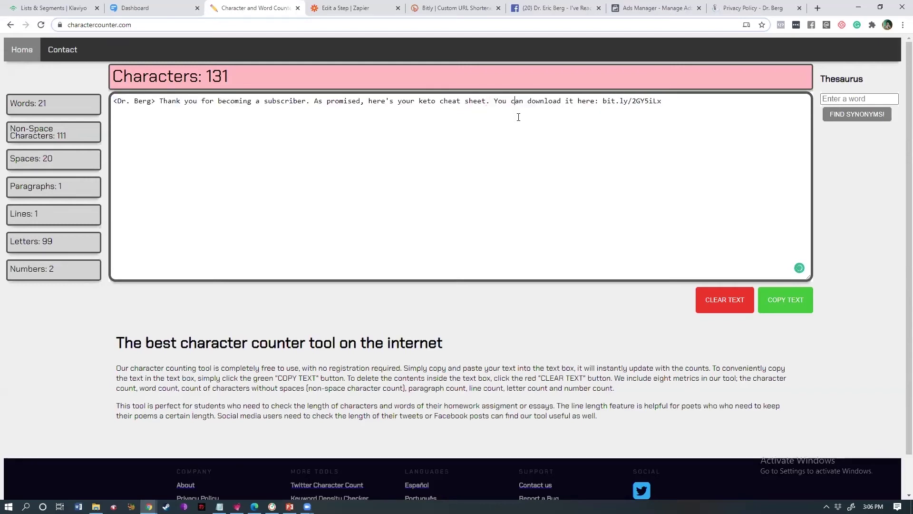
{"action": "key", "text": "ctrl+a"}
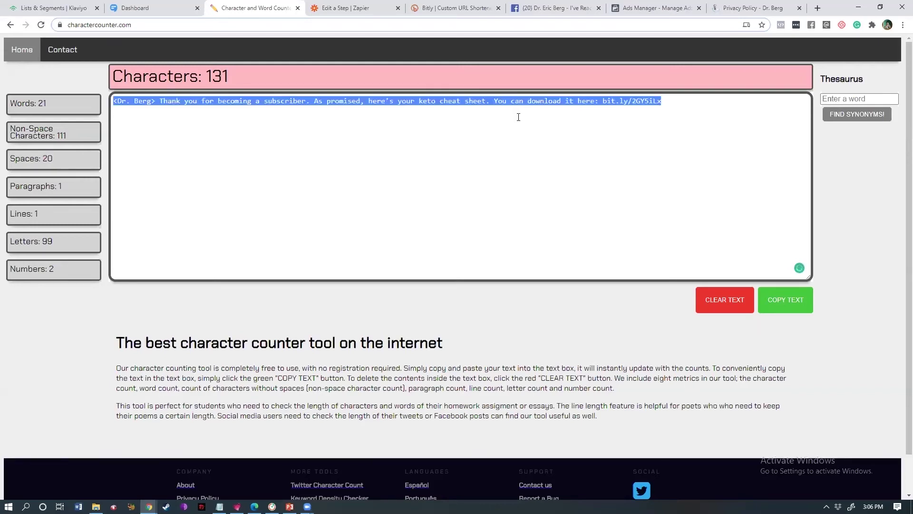
{"action": "left_click", "coordinate": [519, 117]}
- Add the closing line 'Hope you enjoy it!' after a blank line, removing the duplicate signature
{"action": "key", "text": "Return"}
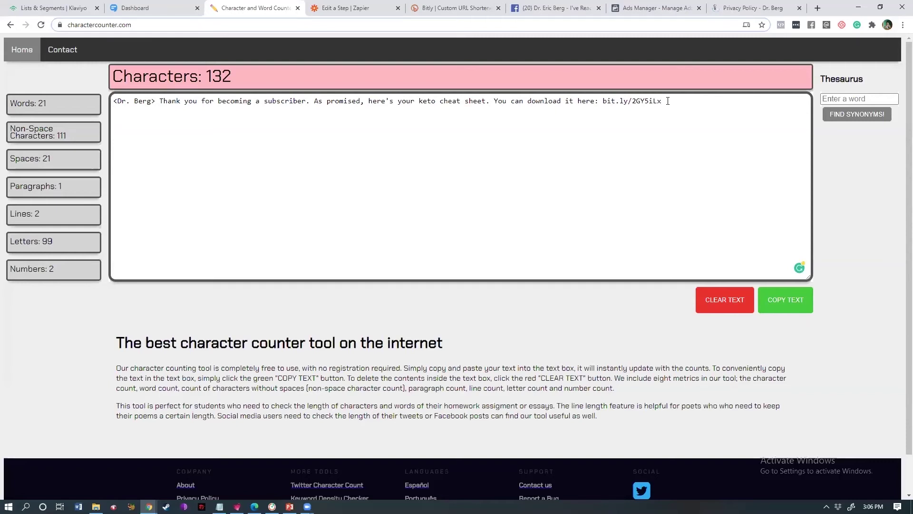
{"action": "key", "text": "Return"}
{"action": "type", "text": "Hope you enjo"}
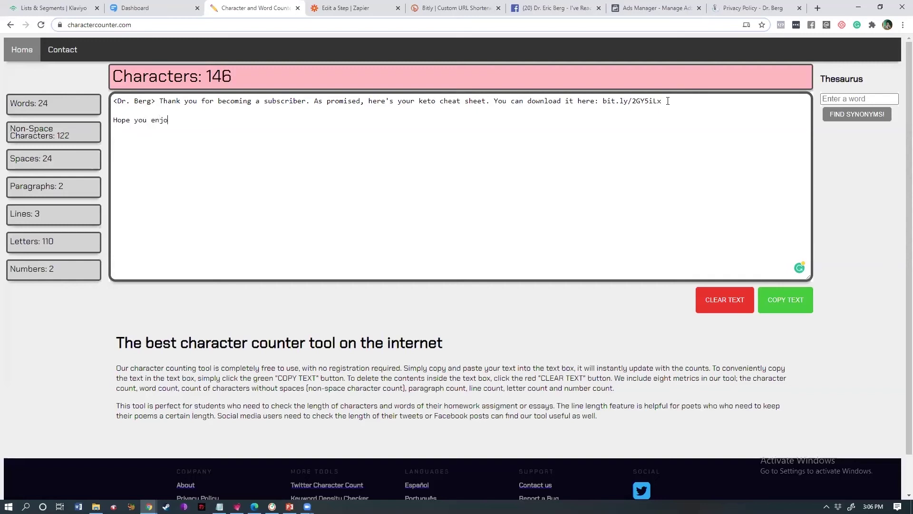
{"action": "type", "text": "y it!"}
{"action": "key", "text": "Return"}
{"action": "type", "text": "Dr. Berg"}
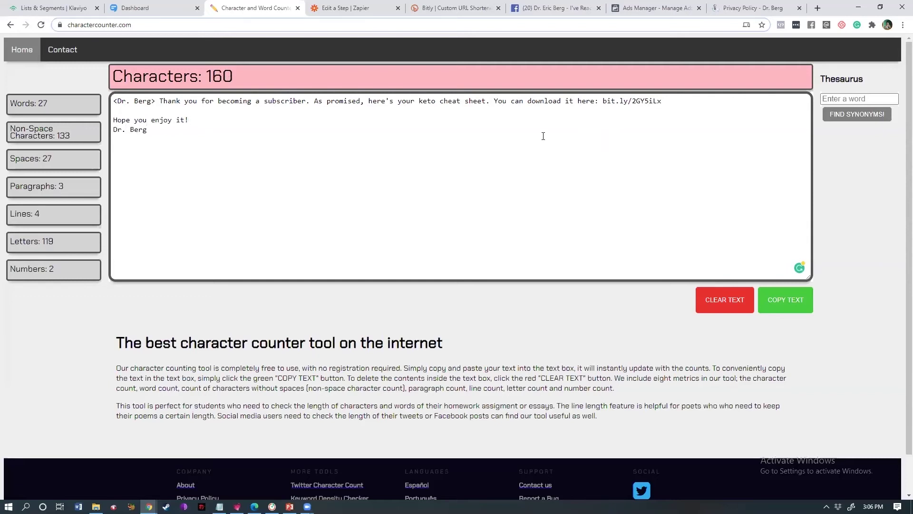
{"action": "key", "text": "ctrl+a"}
{"action": "left_click", "coordinate": [211, 116]}
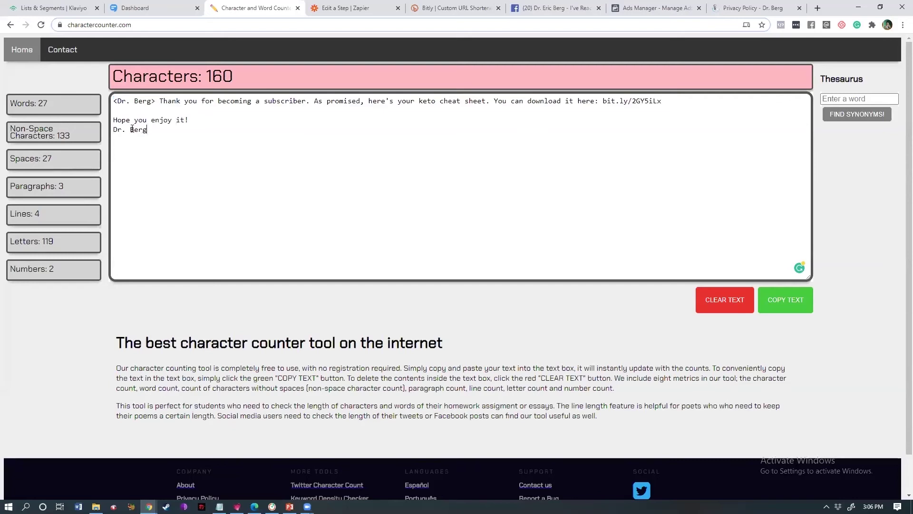
{"action": "left_click", "coordinate": [115, 130]}
{"action": "key", "text": "BackSpace"}
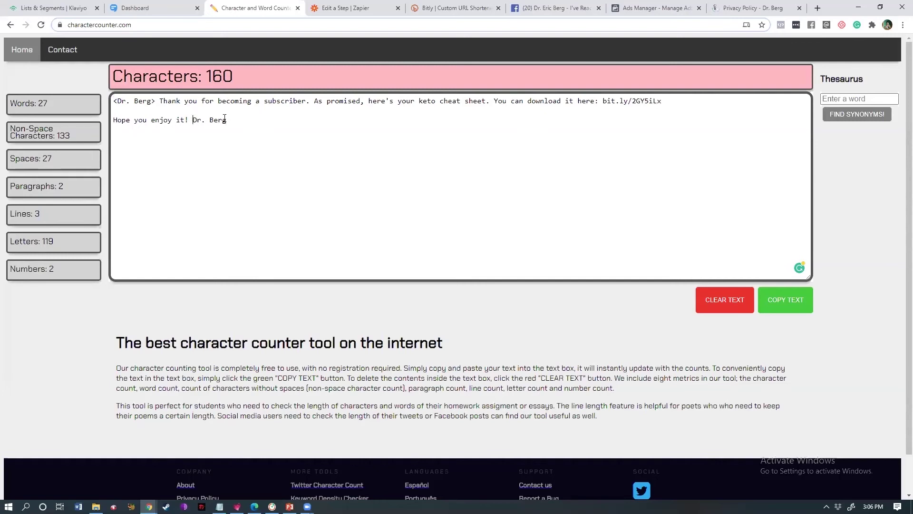
{"action": "left_click_drag", "start_coordinate": [224, 118], "coordinate": [227, 120]}
{"action": "left_click_drag", "start_coordinate": [161, 101], "coordinate": [102, 102]}
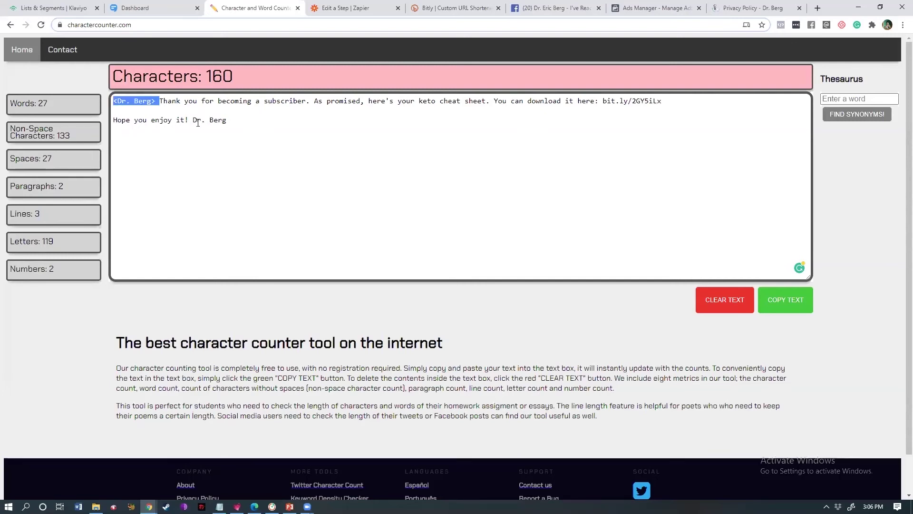
{"action": "left_click_drag", "start_coordinate": [193, 120], "coordinate": [272, 121]}
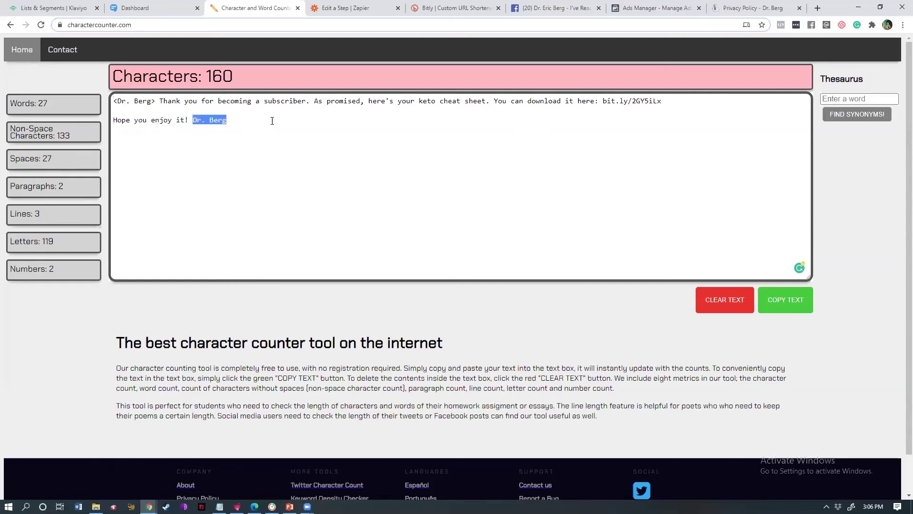
{"action": "key", "text": "BackSpace"}
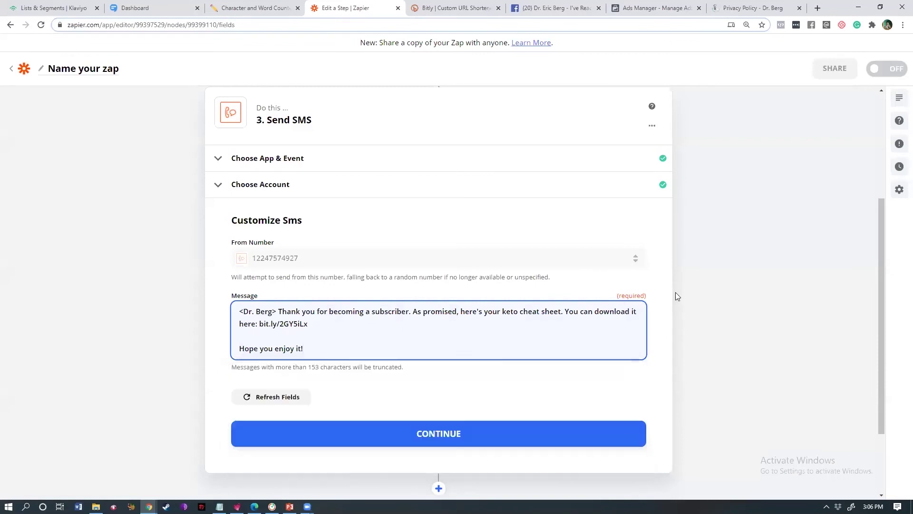
- Check the 153-character truncation note on the pasted SMS message and continue to testing
{"action": "left_click", "coordinate": [675, 292]}
{"action": "left_click_drag", "start_coordinate": [883, 243], "coordinate": [883, 273]}
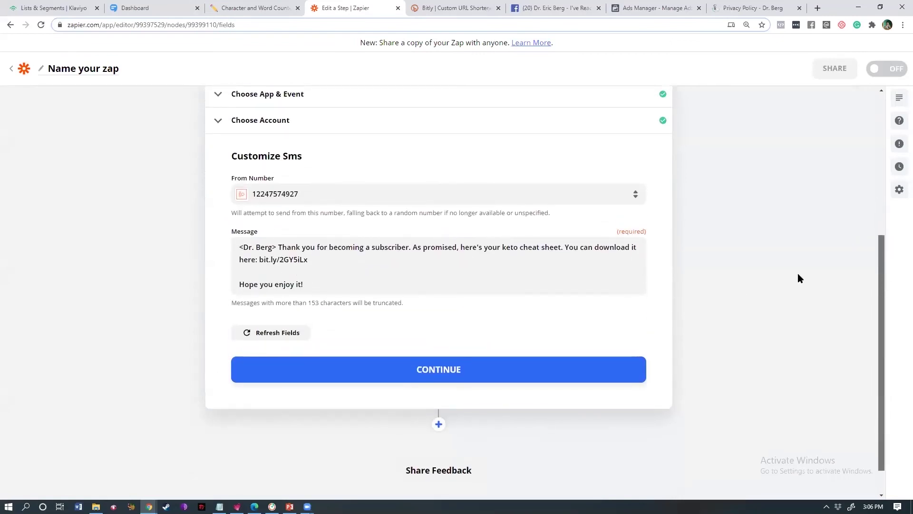
{"action": "left_click_drag", "start_coordinate": [275, 303], "coordinate": [408, 304]}
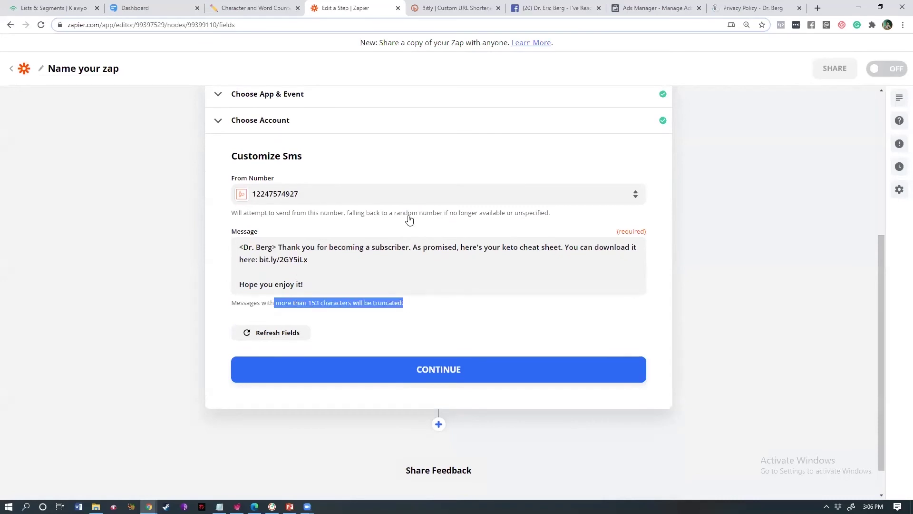
{"action": "double_click", "coordinate": [385, 303]}
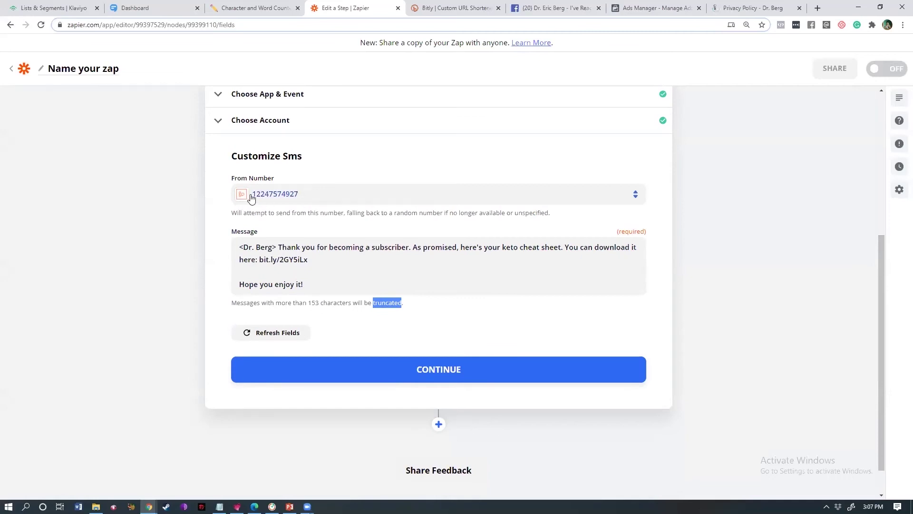
{"action": "left_click", "coordinate": [359, 375]}
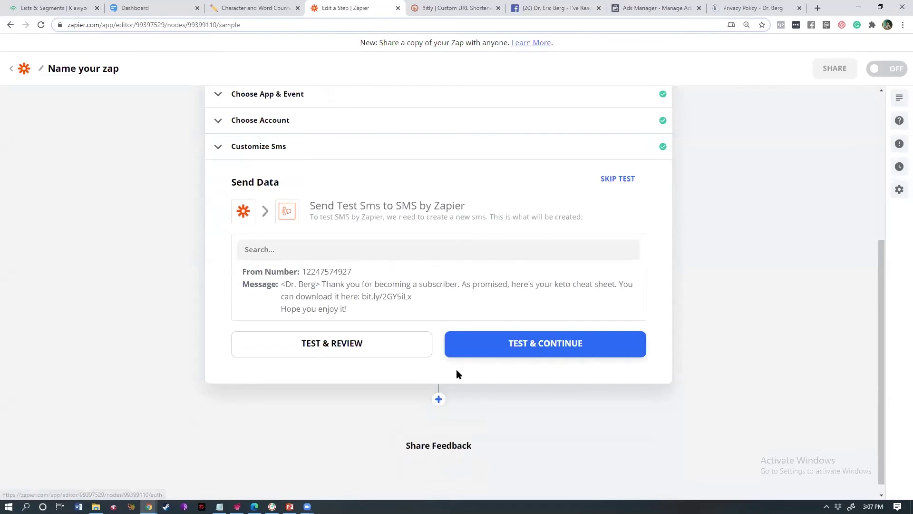
- Skip the SMS test and add a SimpleTexting step after Send SMS
{"action": "left_click", "coordinate": [623, 181]}
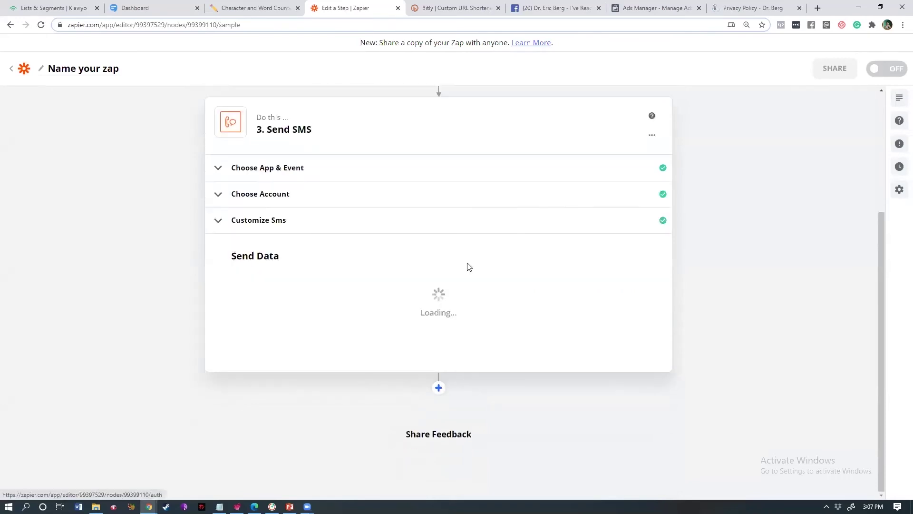
{"action": "left_click", "coordinate": [437, 388]}
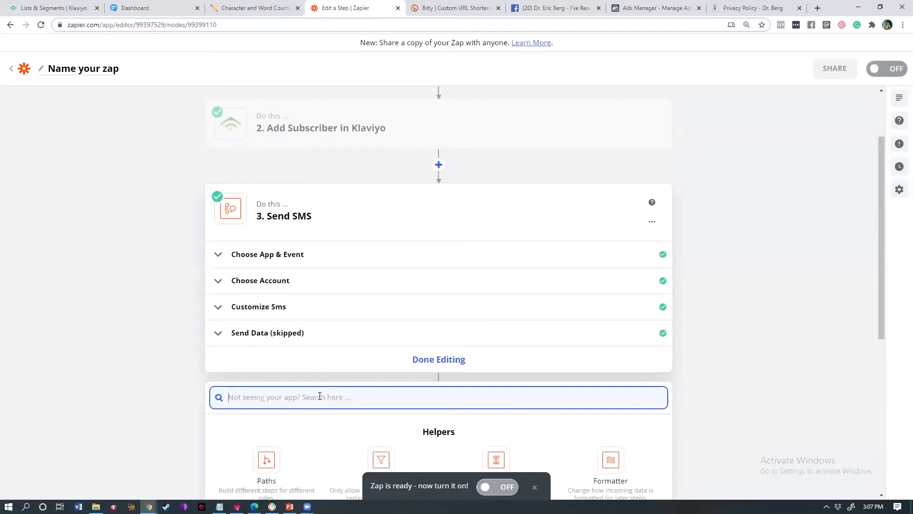
{"action": "type", "text": "simple"}
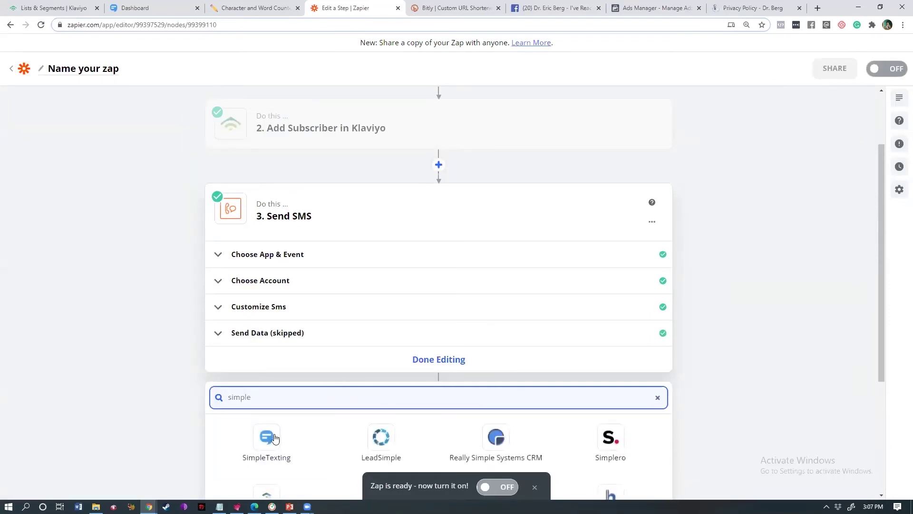
{"action": "left_click", "coordinate": [275, 437]}
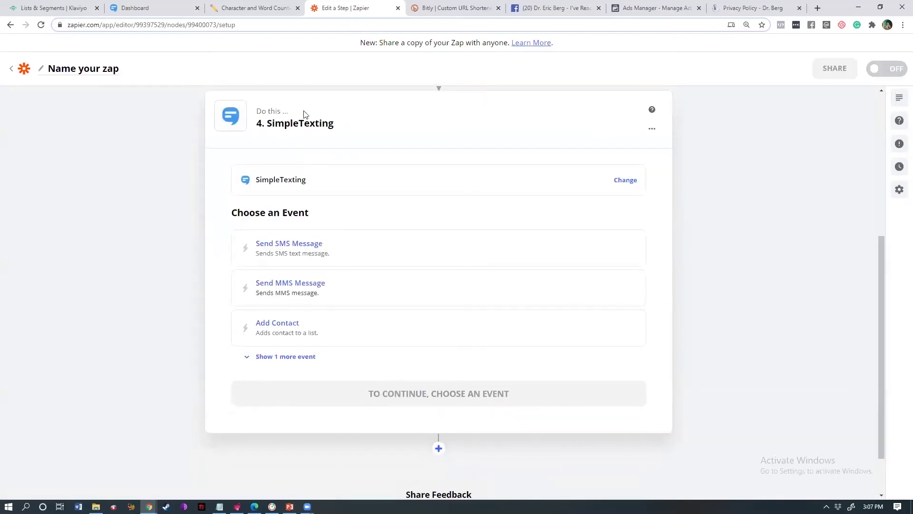
- Choose Add Contact as the SimpleTexting event, keep the connected account, and reopen Send SMS
{"action": "left_click_drag", "start_coordinate": [261, 111], "coordinate": [391, 119]}
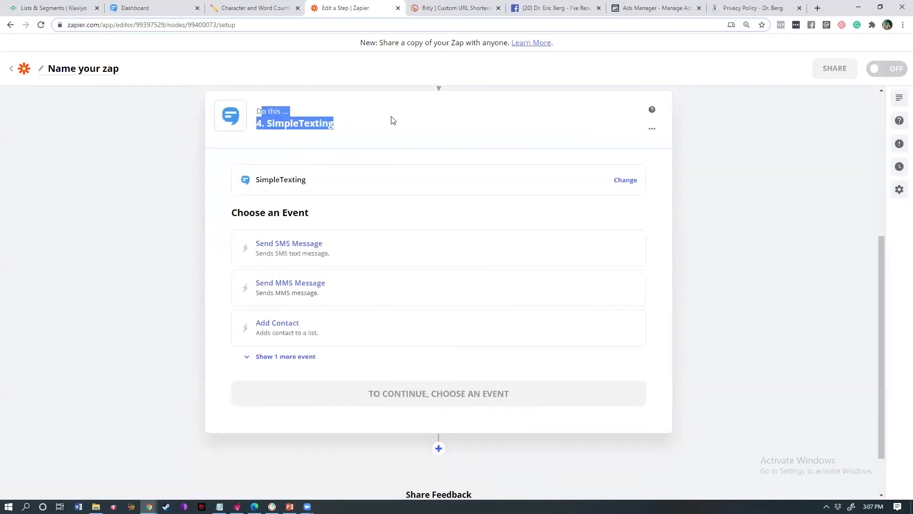
{"action": "left_click", "coordinate": [291, 329]}
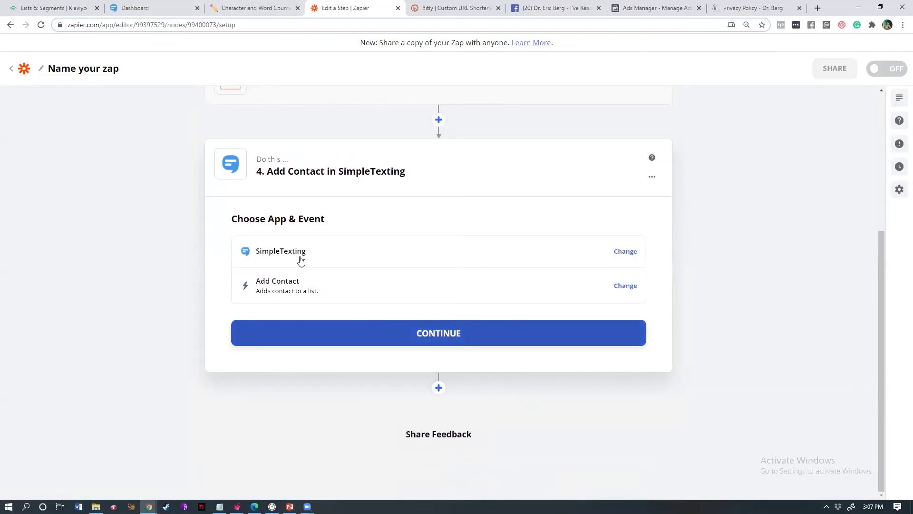
{"action": "left_click", "coordinate": [349, 340]}
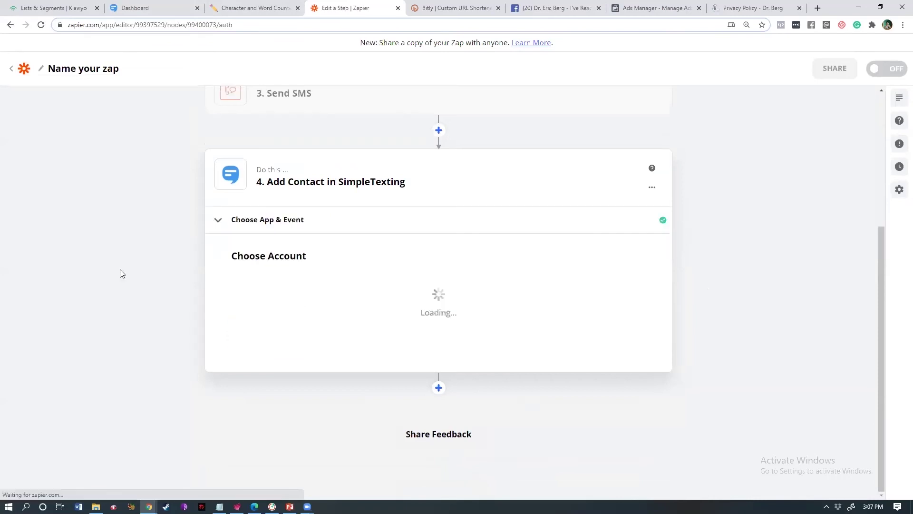
{"action": "left_click", "coordinate": [269, 287]}
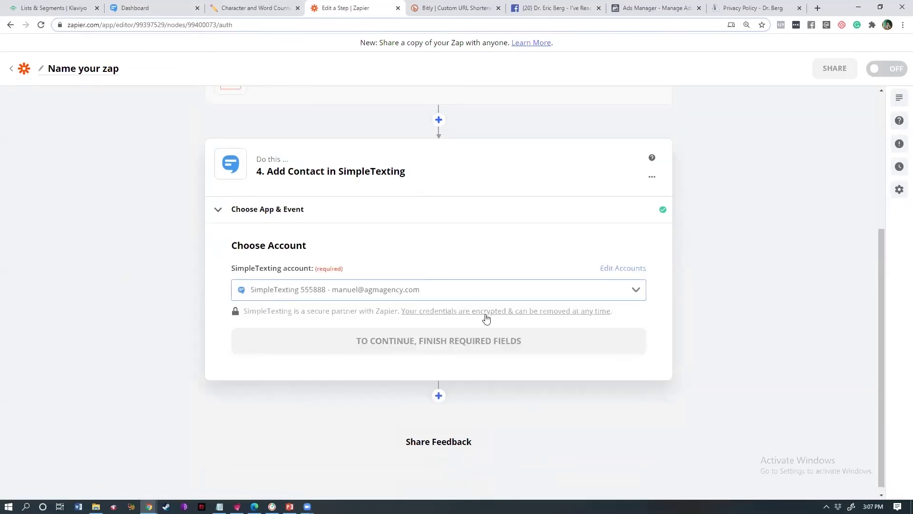
{"action": "left_click_drag", "start_coordinate": [882, 266], "coordinate": [875, 240]}
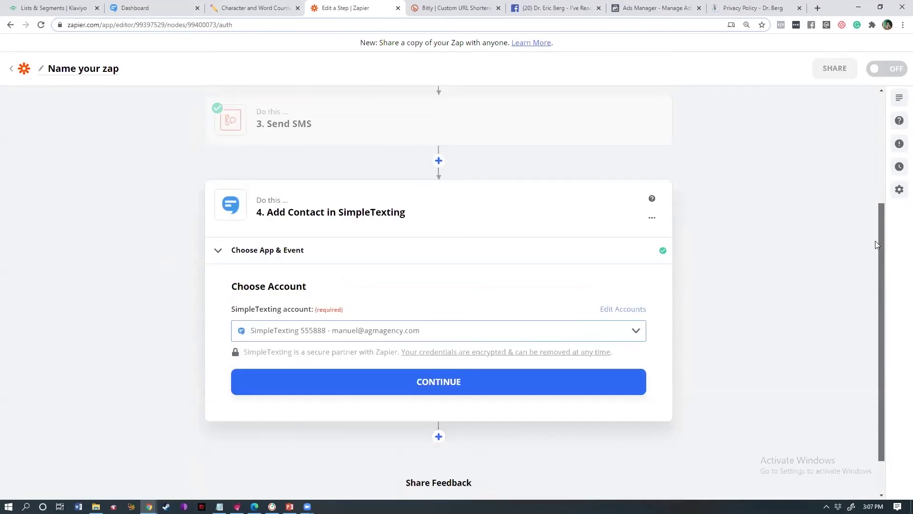
{"action": "left_click_drag", "start_coordinate": [876, 240], "coordinate": [880, 248]}
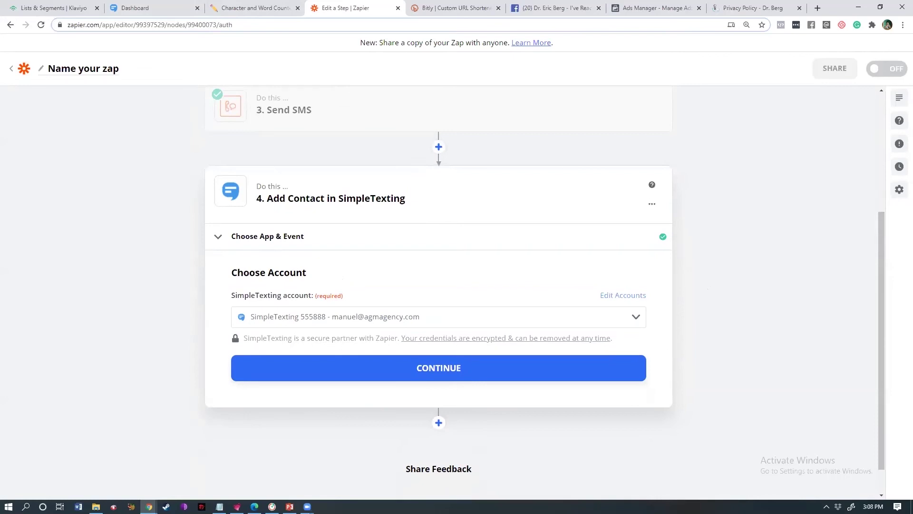
{"action": "left_click", "coordinate": [298, 113]}
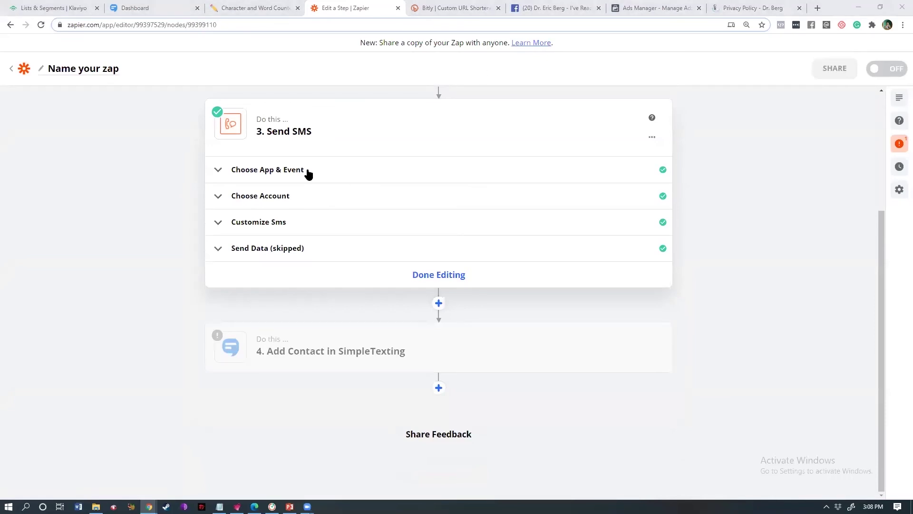
- Check the Send SMS step's connected SMS by Zapier account, briefly opening Edit Accounts in a new tab
{"action": "left_click", "coordinate": [347, 170]}
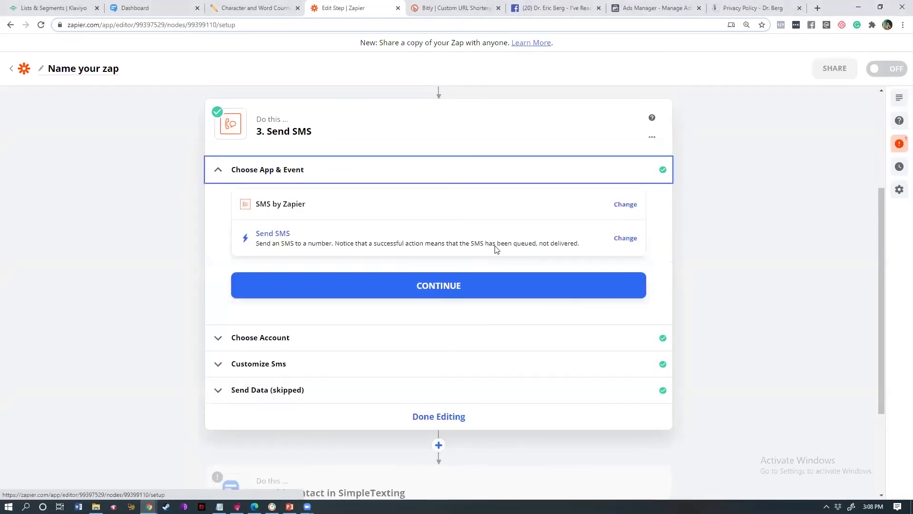
{"action": "left_click", "coordinate": [391, 336]}
{"action": "right_click", "coordinate": [624, 364]}
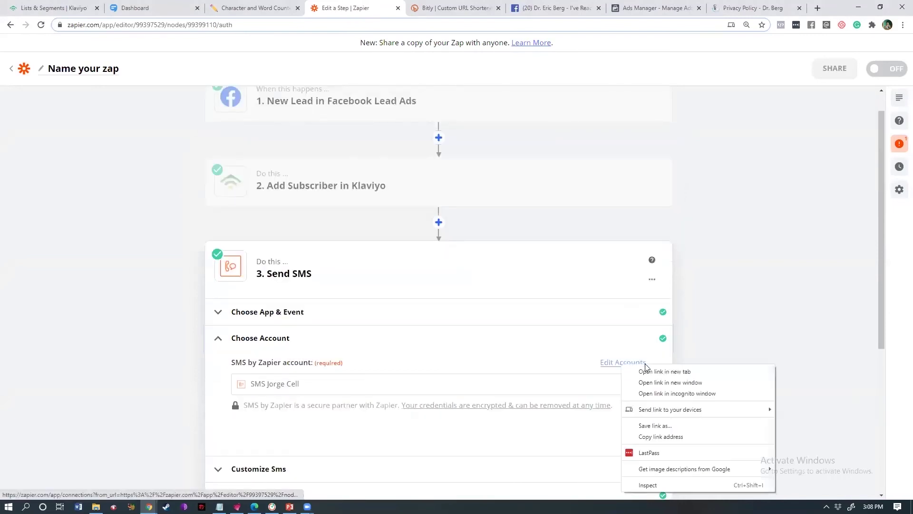
{"action": "left_click", "coordinate": [733, 371]}
{"action": "left_click", "coordinate": [400, 7]}
{"action": "key", "text": "ctrl+w"}
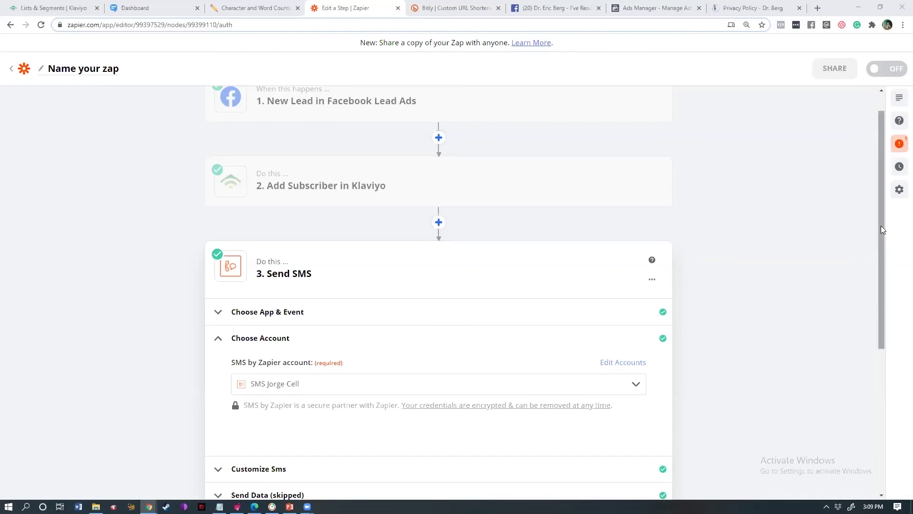
{"action": "left_click_drag", "start_coordinate": [881, 225], "coordinate": [776, 386]}
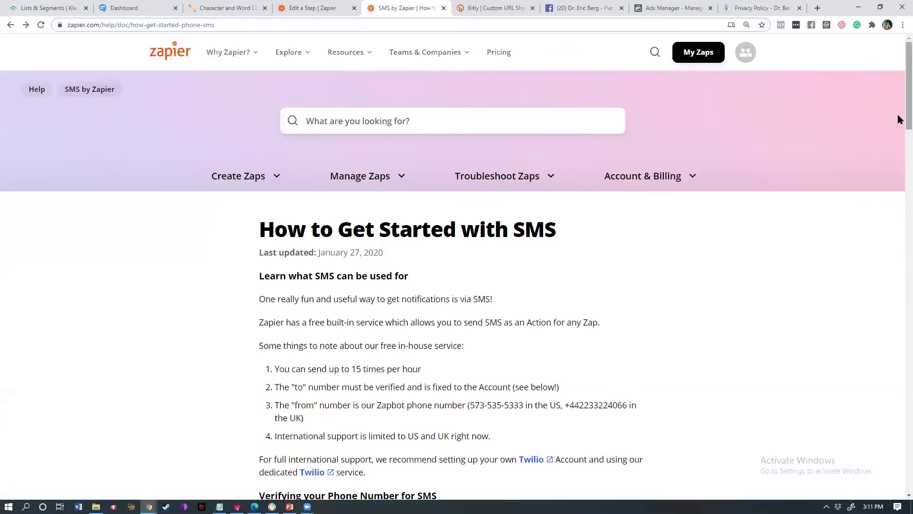
- Scroll through 'How to Get Started with SMS' to read the 15-per-hour limit and verification rules
{"action": "left_click_drag", "start_coordinate": [909, 120], "coordinate": [902, 160]}
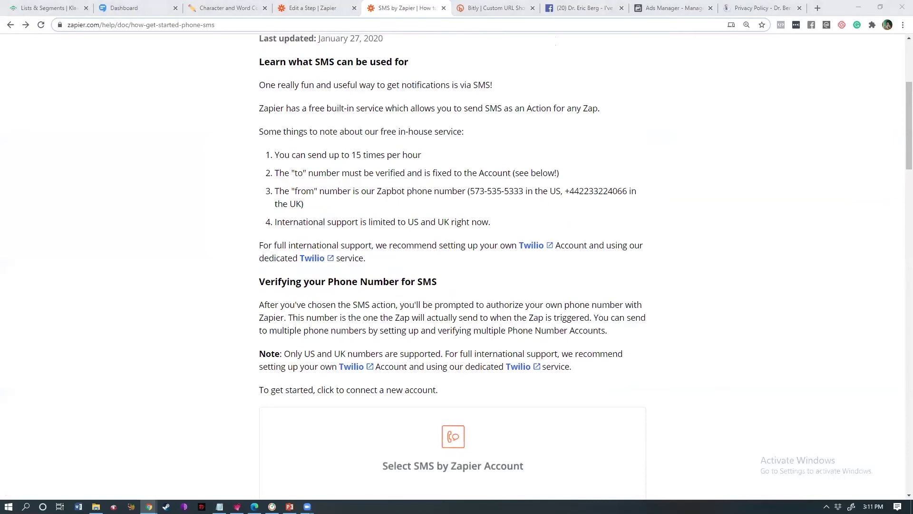
{"action": "left_click", "coordinate": [220, 421]}
{"action": "scroll", "coordinate": [221, 421], "scroll_direction": "up", "scroll_amount": 3}
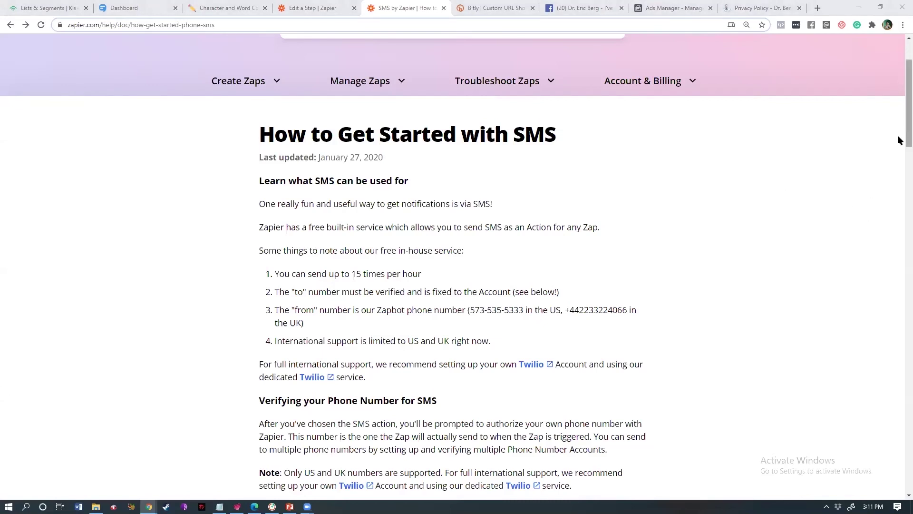
{"action": "scroll", "coordinate": [898, 143], "scroll_direction": "down", "scroll_amount": 1}
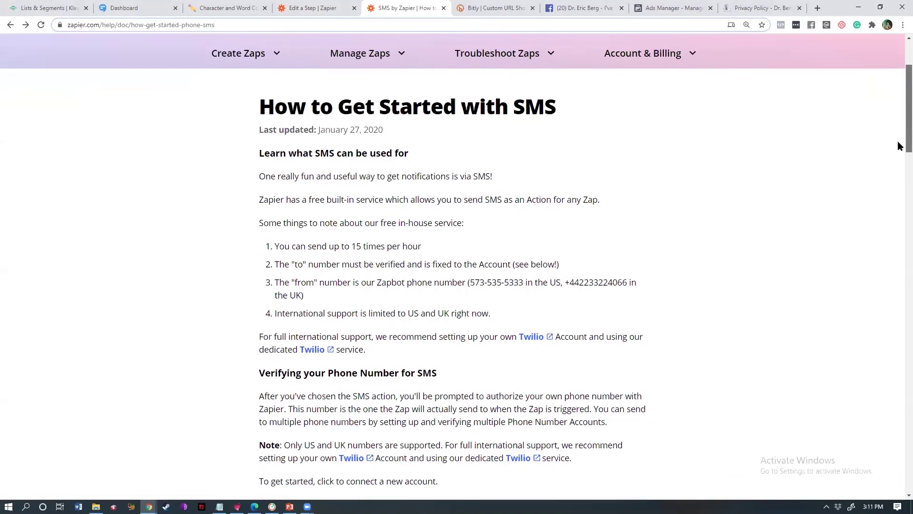
{"action": "scroll", "coordinate": [900, 145], "scroll_direction": "down", "scroll_amount": 1}
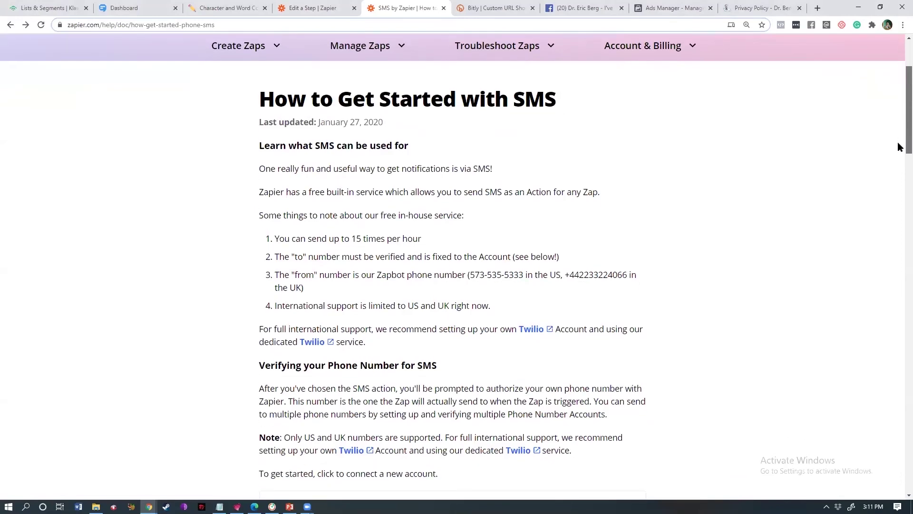
{"action": "scroll", "coordinate": [899, 150], "scroll_direction": "down", "scroll_amount": 1}
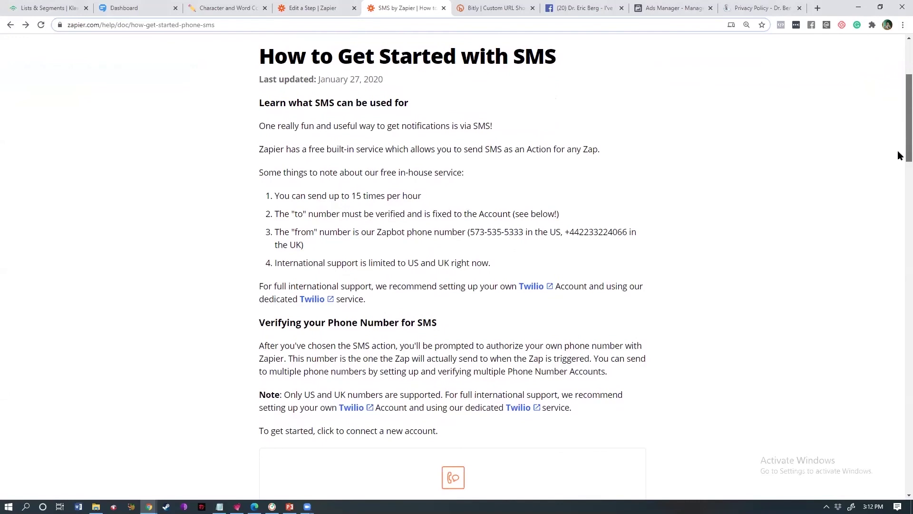
{"action": "scroll", "coordinate": [900, 157], "scroll_direction": "down", "scroll_amount": 1}
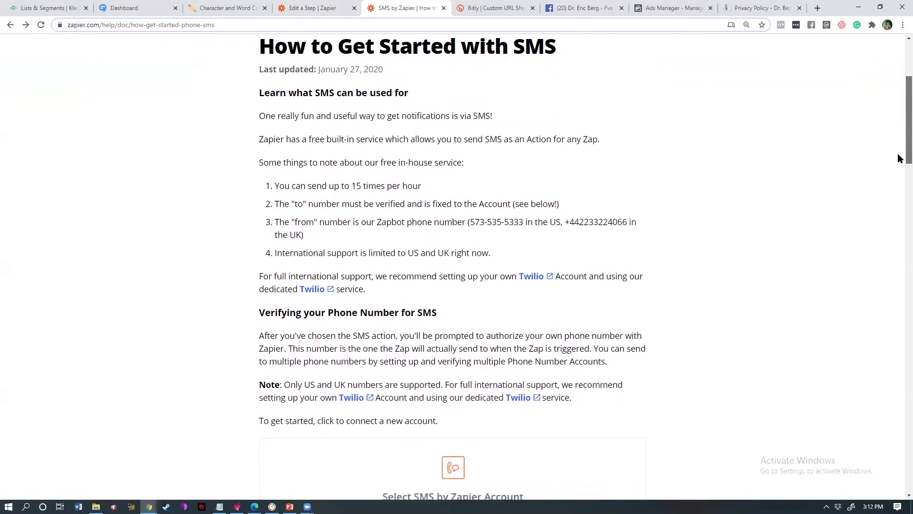
{"action": "scroll", "coordinate": [899, 159], "scroll_direction": "down", "scroll_amount": 1}
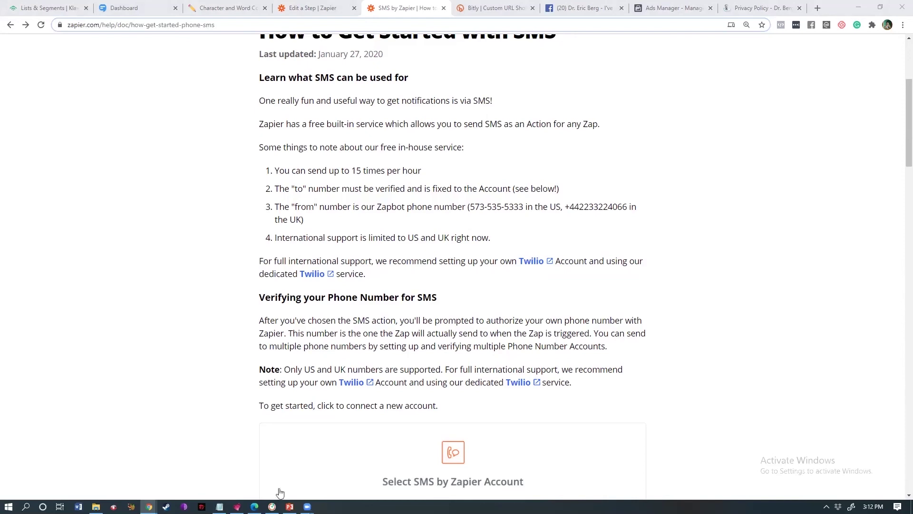
- Compute 15 × 24 = 360 in Windows Calculator, then minimize it
{"action": "left_click", "coordinate": [26, 506]}
{"action": "type", "text": "ca"}
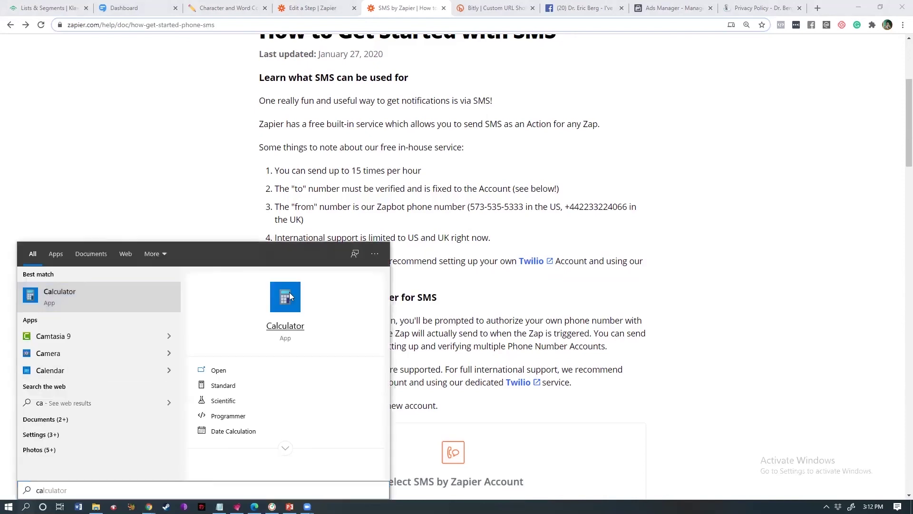
{"action": "left_click", "coordinate": [289, 292]}
{"action": "type", "text": "15*24"}
{"action": "key", "text": "Return"}
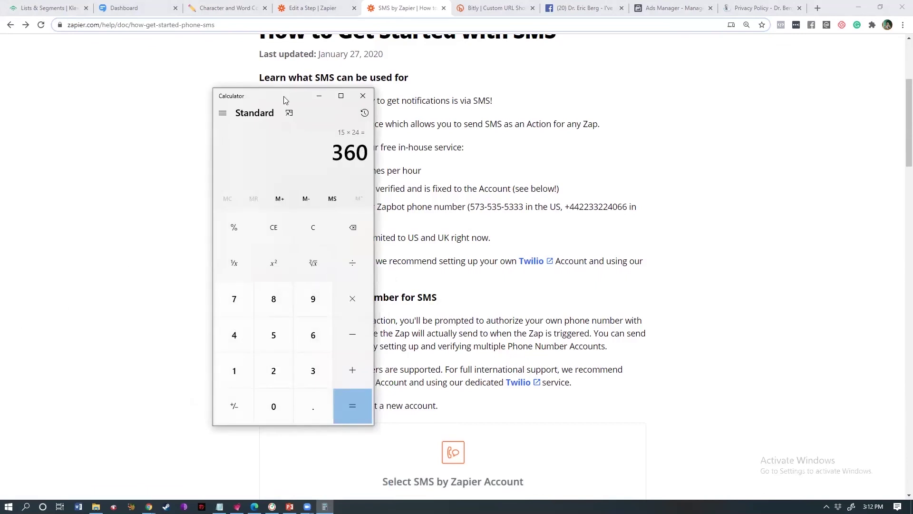
{"action": "left_click", "coordinate": [317, 97]}
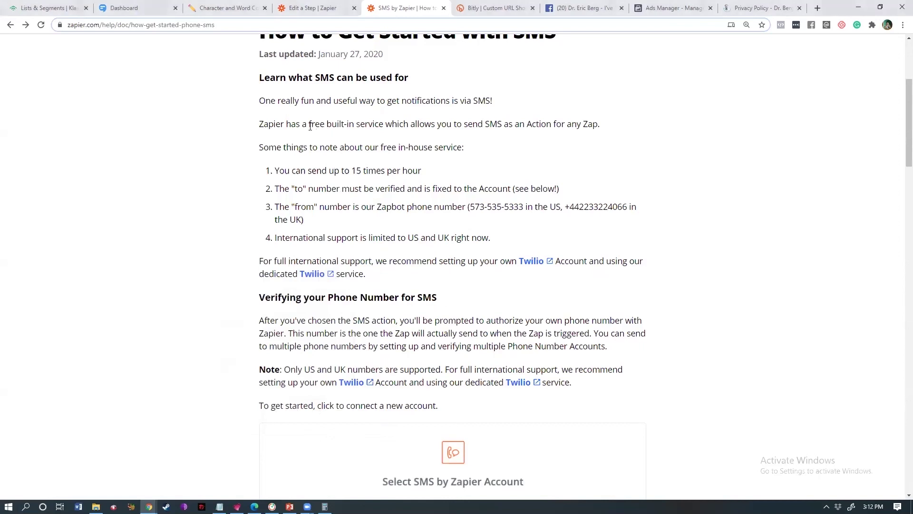
{"action": "left_click_drag", "start_coordinate": [309, 124], "coordinate": [496, 152]}
{"action": "left_click", "coordinate": [493, 164]}
{"action": "left_click_drag", "start_coordinate": [469, 299], "coordinate": [251, 263]}
{"action": "left_click", "coordinate": [240, 263]}
- Close the help tab, finish the Send SMS step, and set step 4's List Name to AGM Test
{"action": "left_click", "coordinate": [443, 8]}
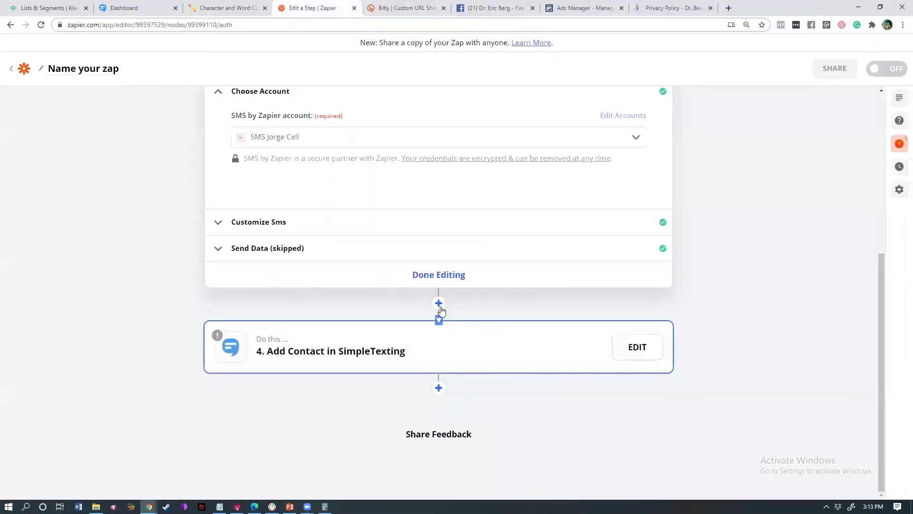
{"action": "left_click", "coordinate": [435, 277]}
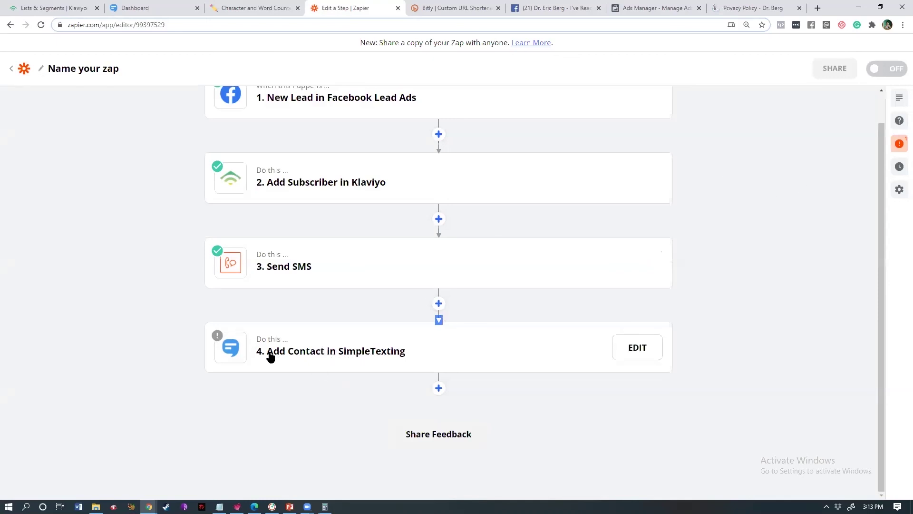
{"action": "left_click", "coordinate": [341, 351]}
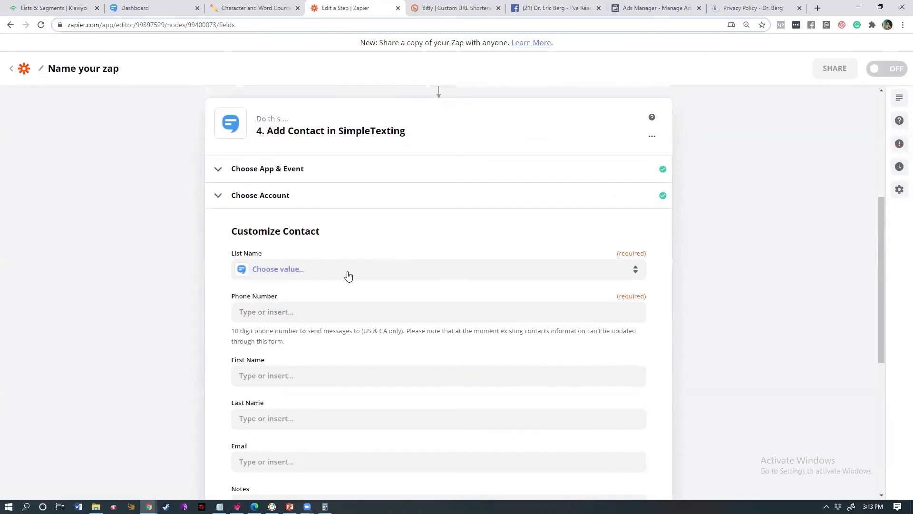
{"action": "left_click", "coordinate": [348, 276]}
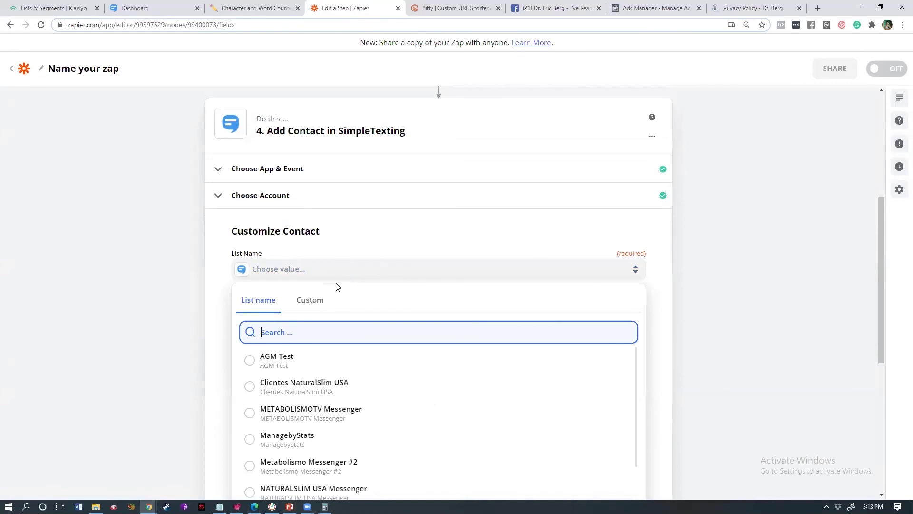
{"action": "left_click", "coordinate": [284, 367]}
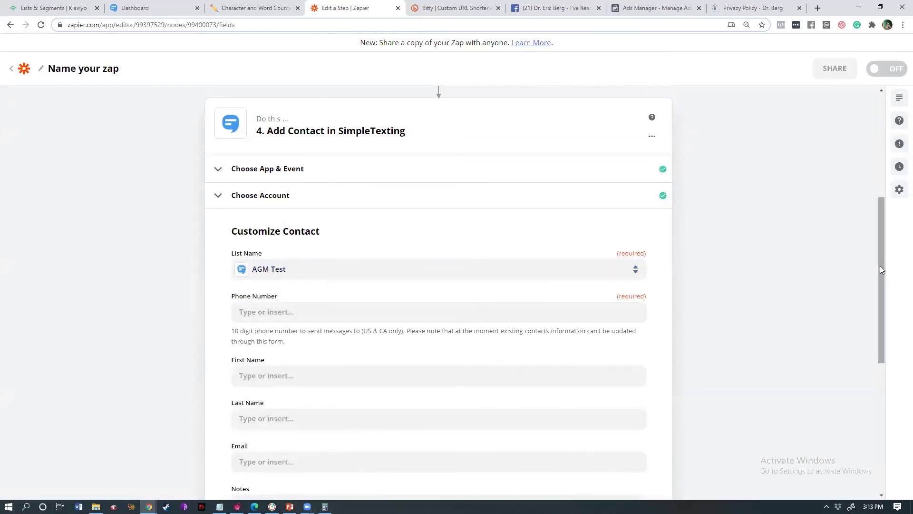
- Map the Facebook lead's Phone Number into the SimpleTexting Phone Number field
{"action": "scroll", "coordinate": [880, 294], "scroll_direction": "down", "scroll_amount": 3}
{"action": "left_click", "coordinate": [275, 184]}
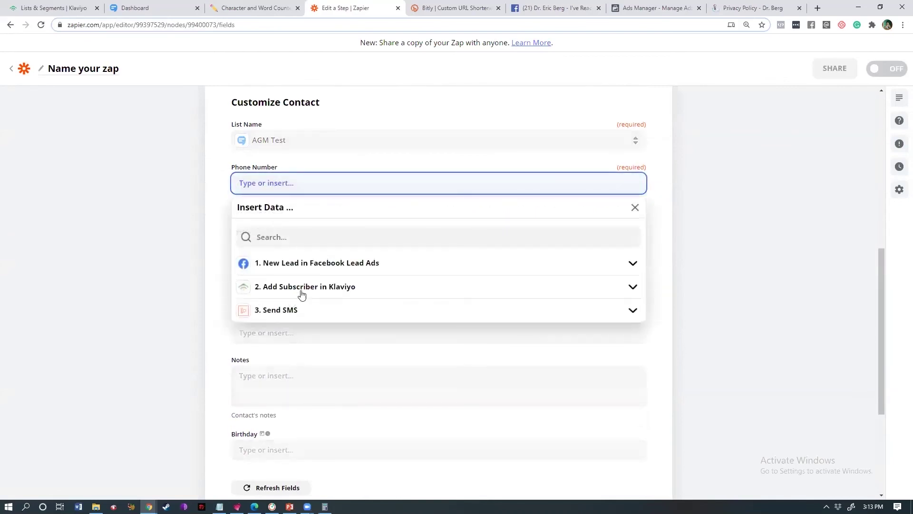
{"action": "left_click", "coordinate": [305, 264]}
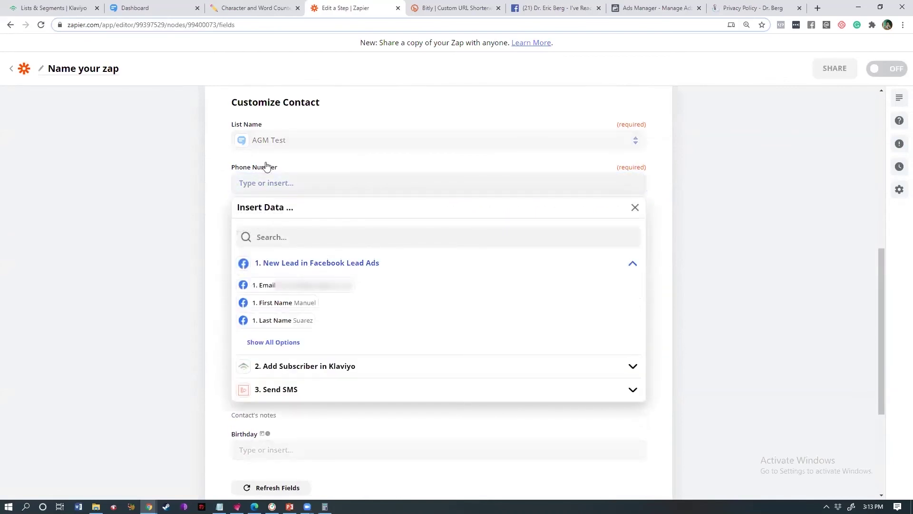
{"action": "left_click", "coordinate": [298, 268]}
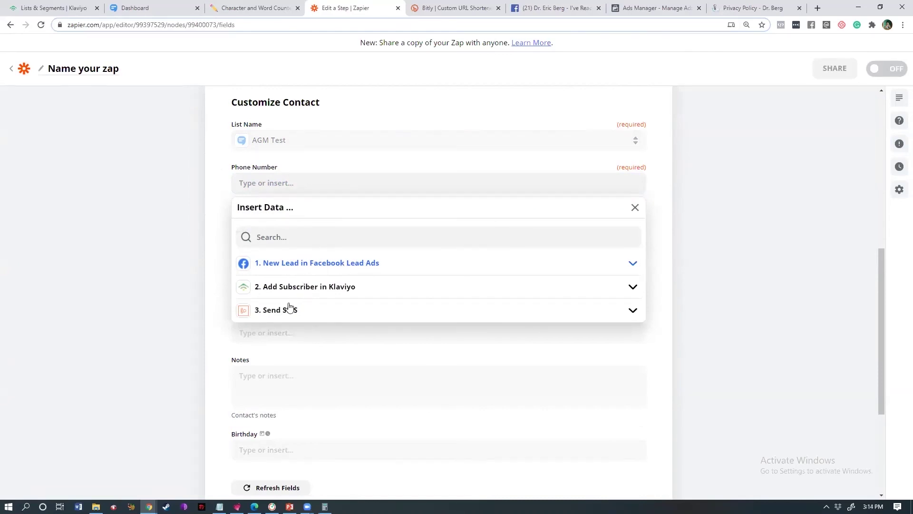
{"action": "left_click", "coordinate": [332, 263]}
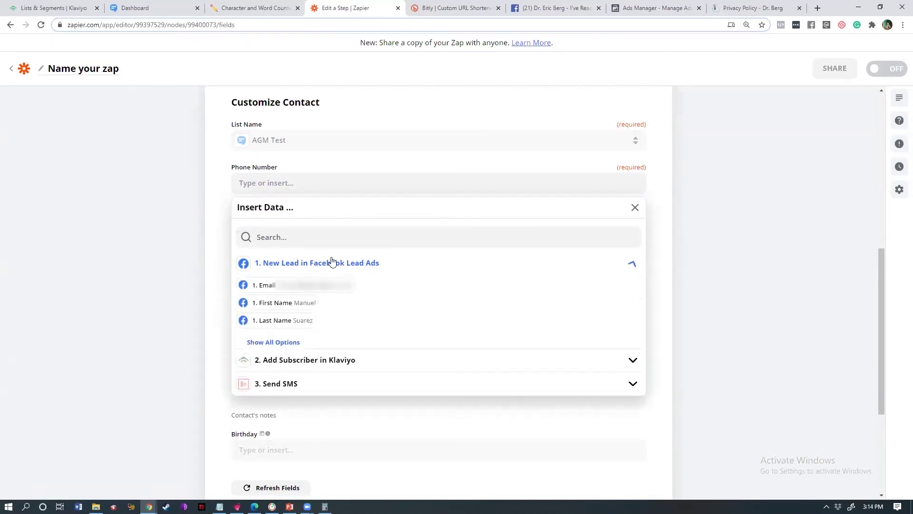
{"action": "left_click", "coordinate": [283, 342]}
{"action": "left_click", "coordinate": [316, 339]}
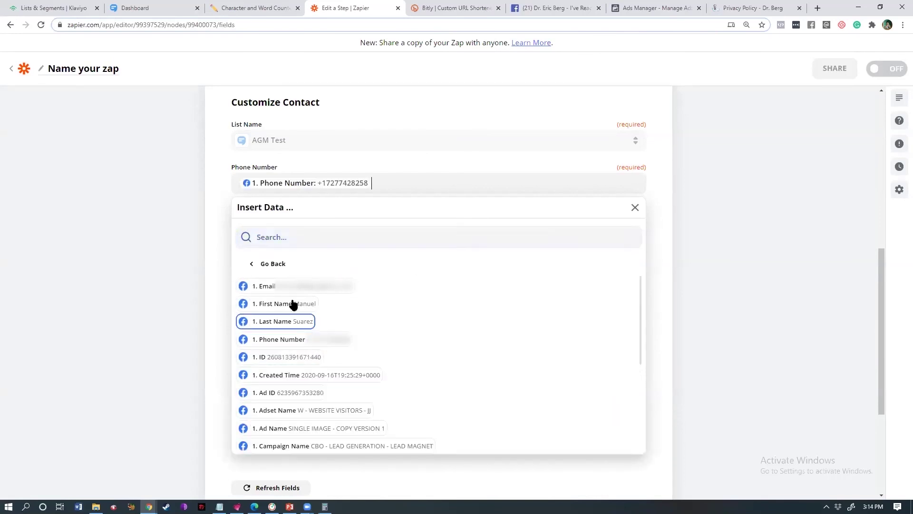
{"action": "left_click", "coordinate": [180, 238]}
- Map the lead's First Name, Last Name and Email into the matching contact fields
{"action": "left_click", "coordinate": [258, 243]}
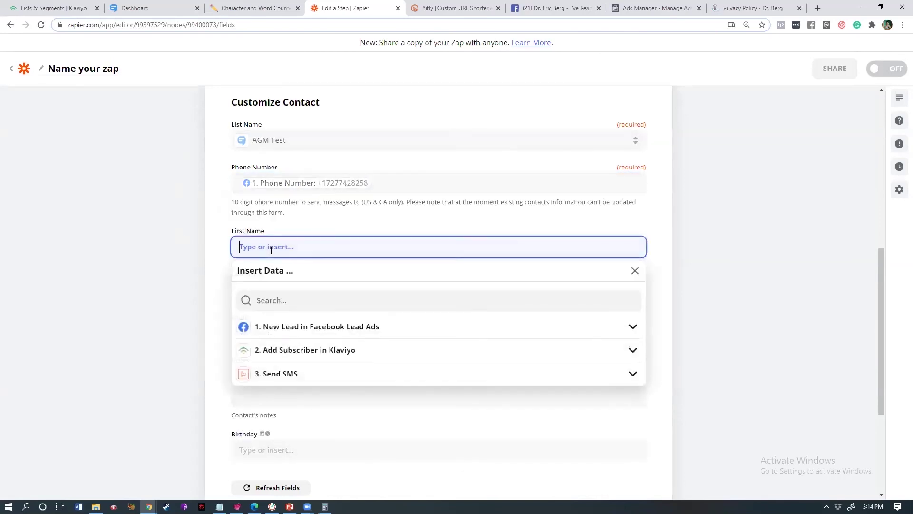
{"action": "left_click", "coordinate": [286, 328]}
{"action": "left_click", "coordinate": [282, 367]}
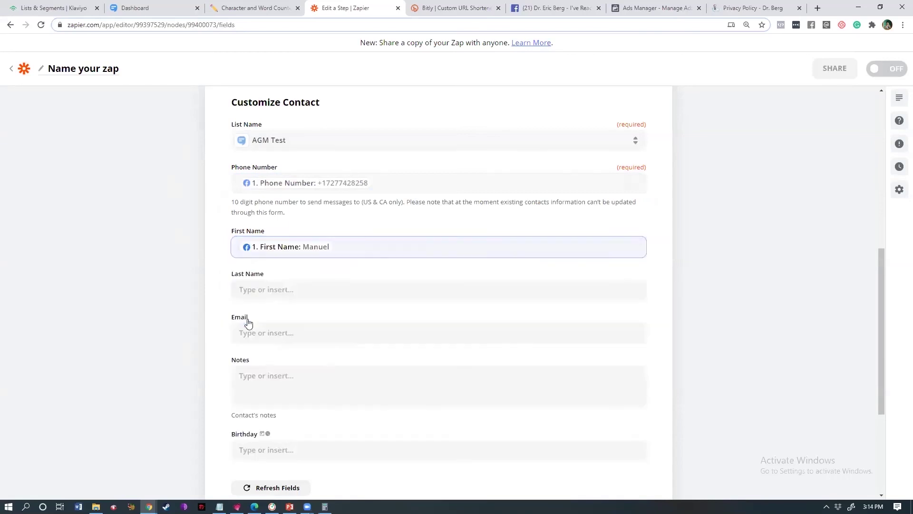
{"action": "left_click", "coordinate": [264, 288]}
{"action": "left_click", "coordinate": [281, 380]}
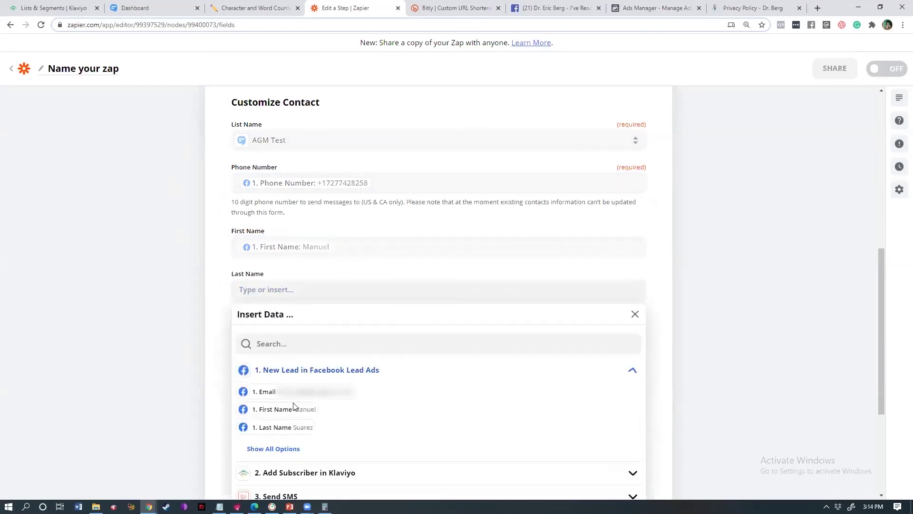
{"action": "left_click", "coordinate": [271, 432]}
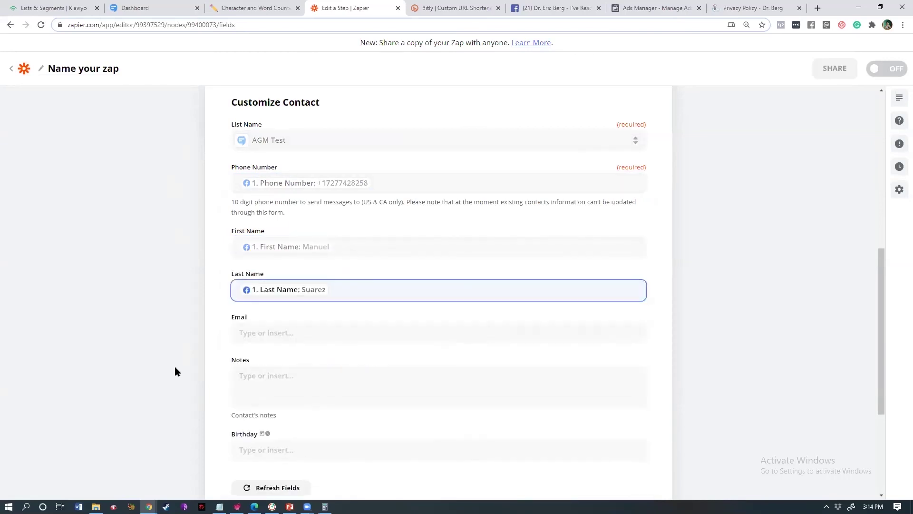
{"action": "left_click", "coordinate": [261, 333]}
{"action": "left_click", "coordinate": [280, 413]}
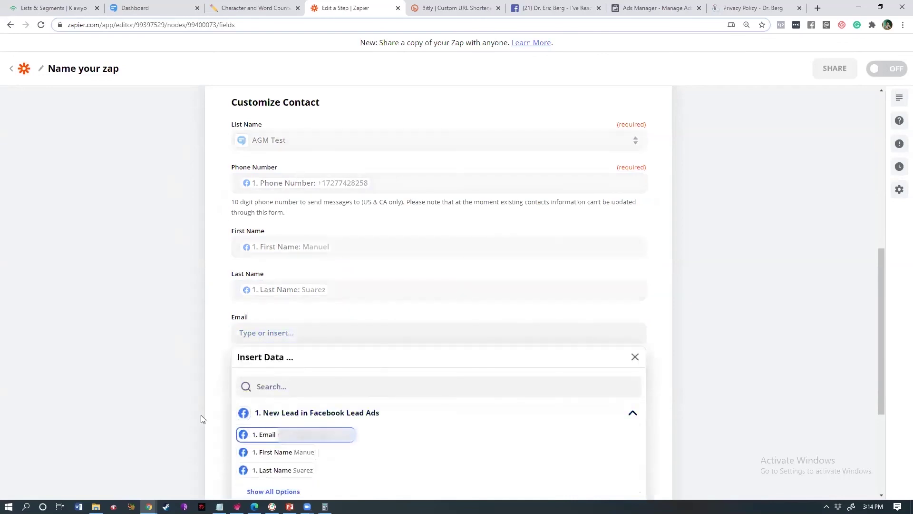
{"action": "left_click", "coordinate": [285, 436]}
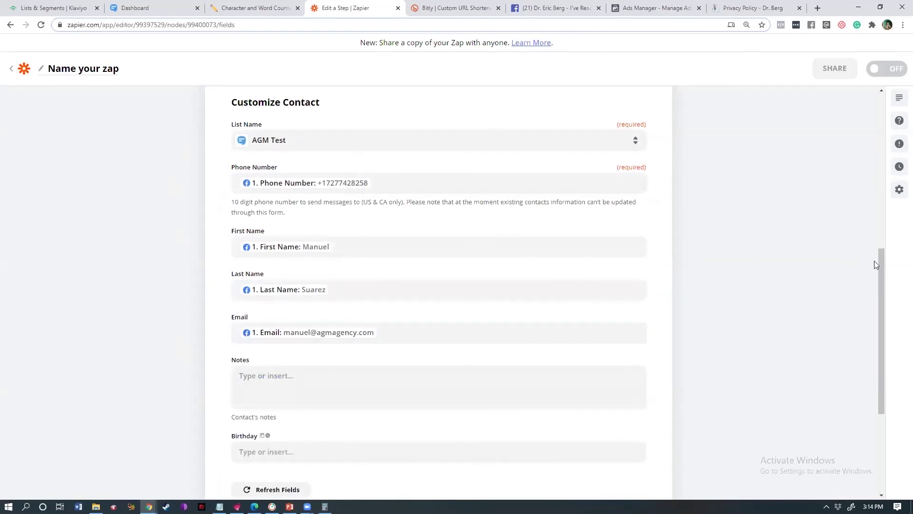
- Browse the lead fields for Notes, then close the list leaving Notes empty
{"action": "scroll", "coordinate": [867, 305], "scroll_direction": "down", "scroll_amount": 2}
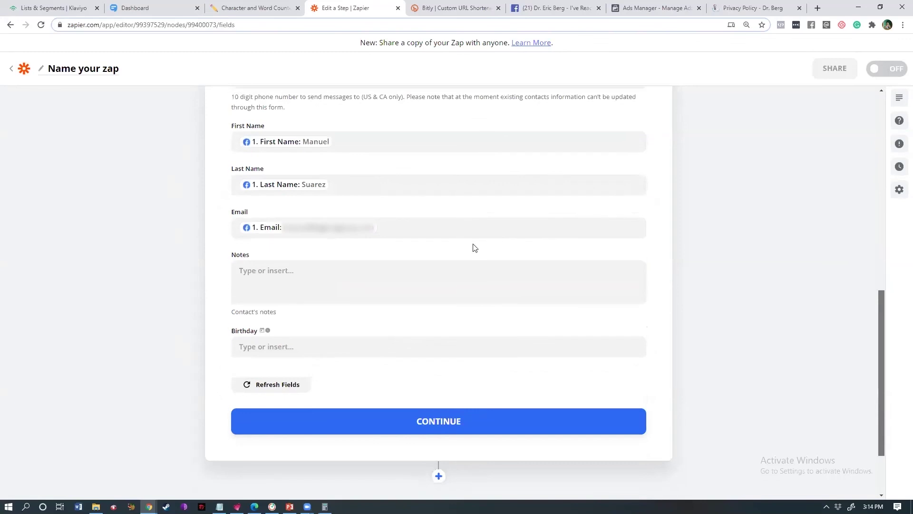
{"action": "left_click", "coordinate": [292, 280]}
{"action": "left_click", "coordinate": [299, 378]}
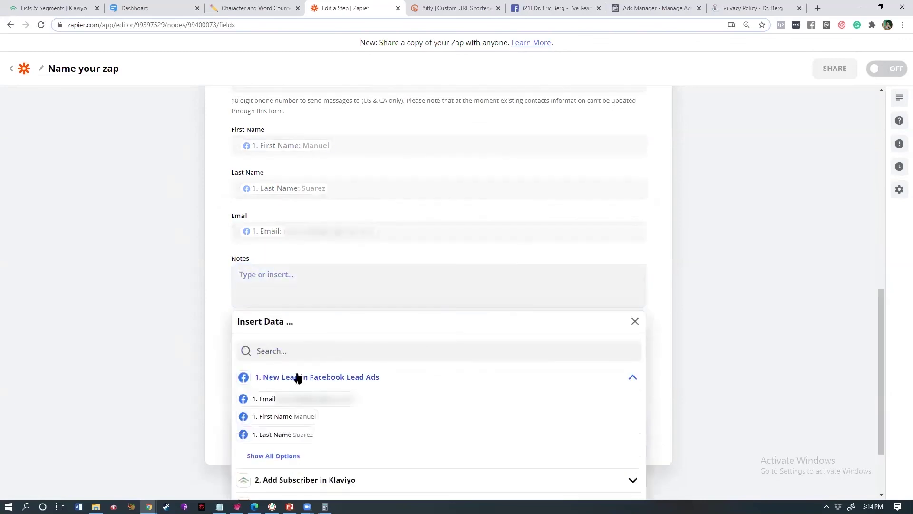
{"action": "left_click", "coordinate": [278, 455]}
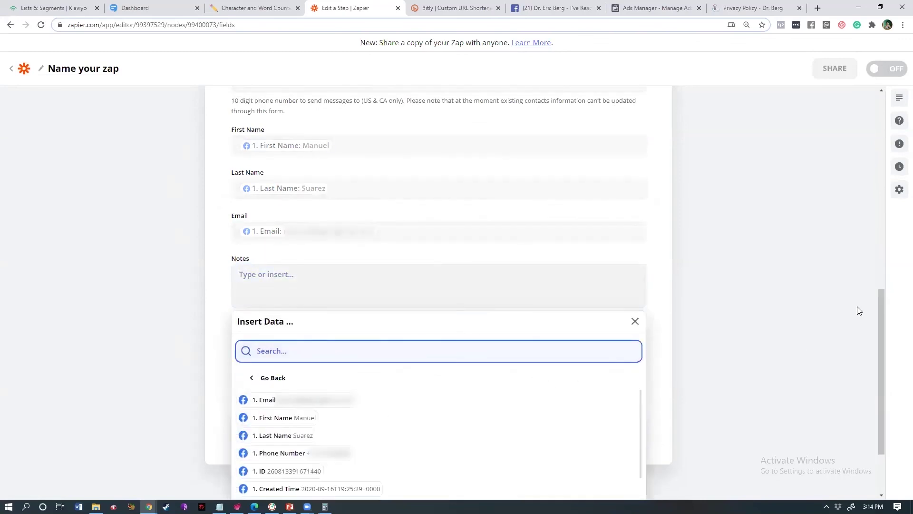
{"action": "left_click_drag", "start_coordinate": [879, 304], "coordinate": [883, 364]}
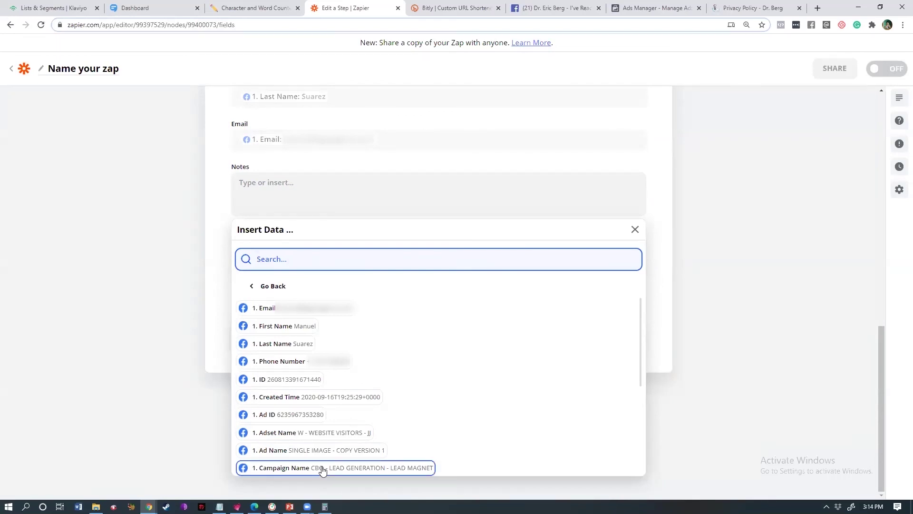
{"action": "left_click", "coordinate": [755, 356]}
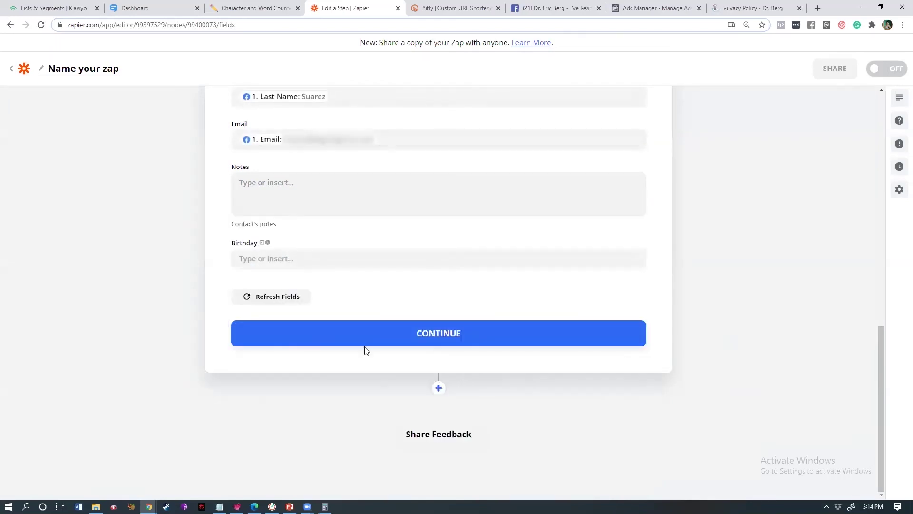
- Save the SimpleTexting contact field mappings and finish the step without sending a test contact
{"action": "left_click", "coordinate": [427, 343]}
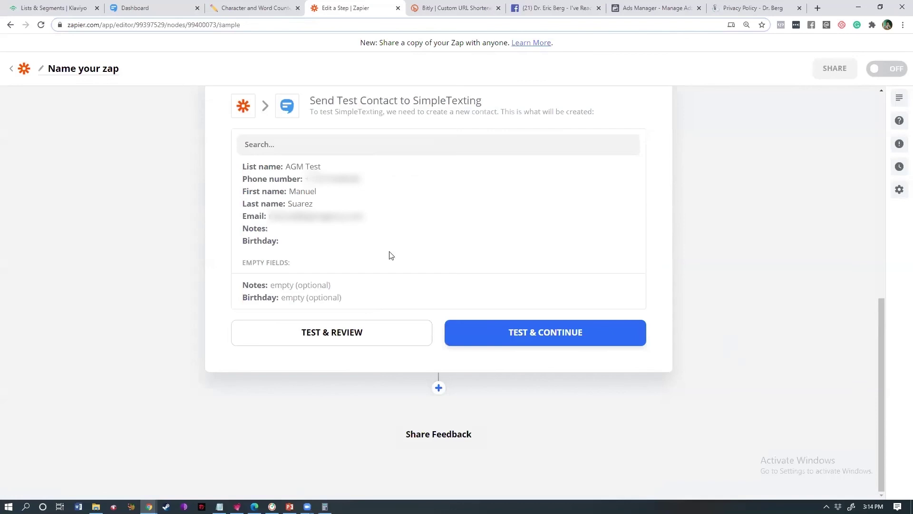
{"action": "left_click_drag", "start_coordinate": [879, 301], "coordinate": [881, 263]}
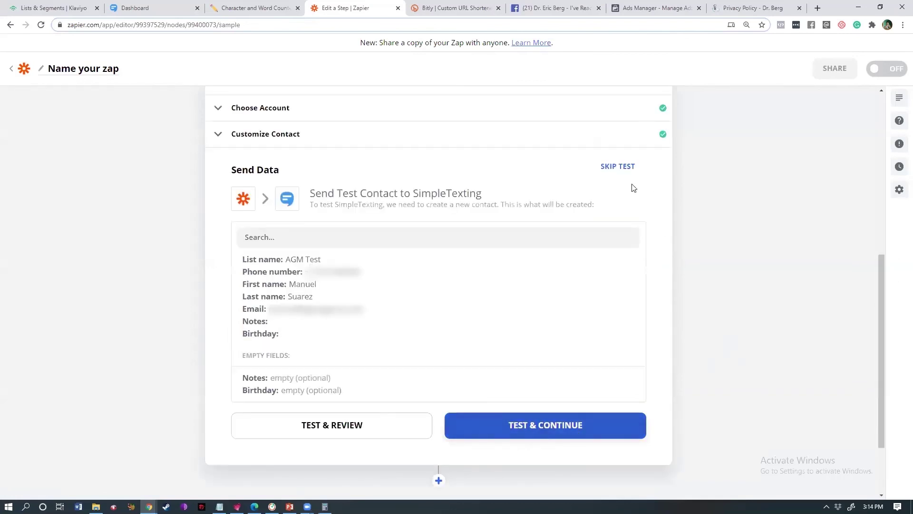
{"action": "left_click", "coordinate": [611, 174]}
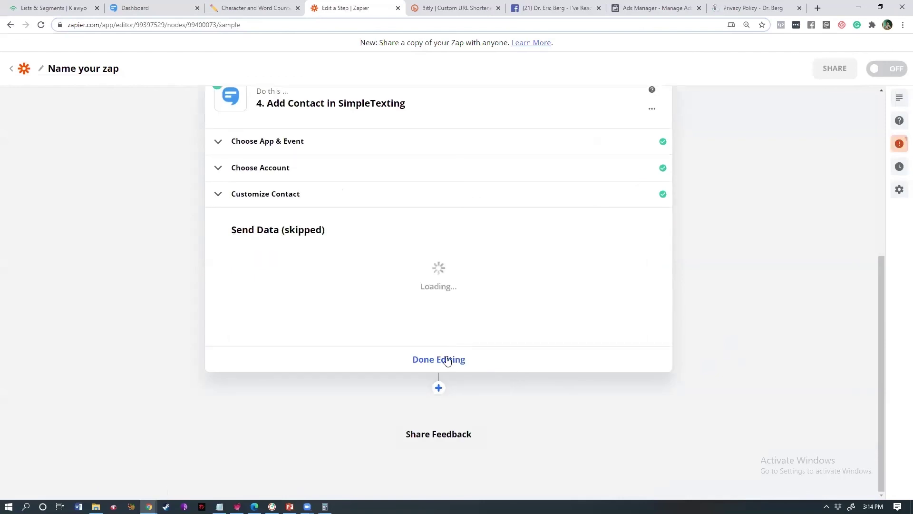
{"action": "left_click", "coordinate": [446, 360]}
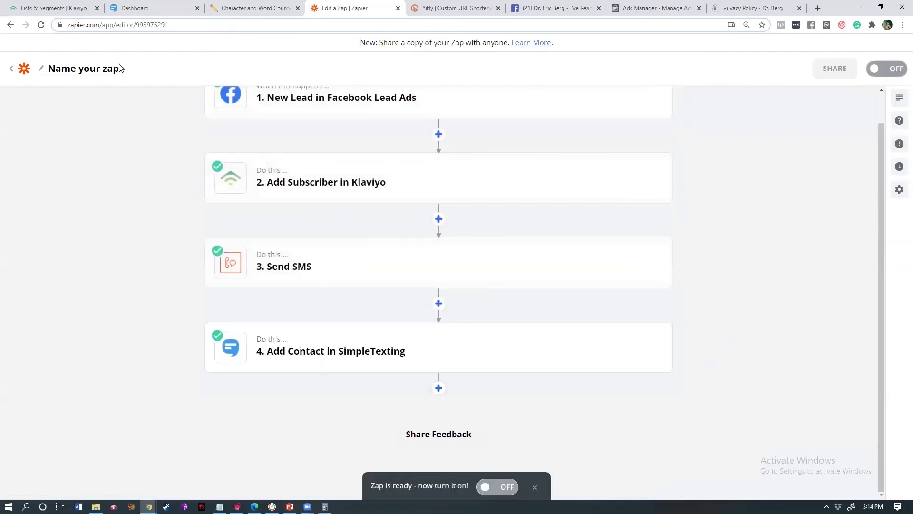
- Start naming the zap 'FBMC SAMPLE -'
{"action": "left_click", "coordinate": [115, 69]}
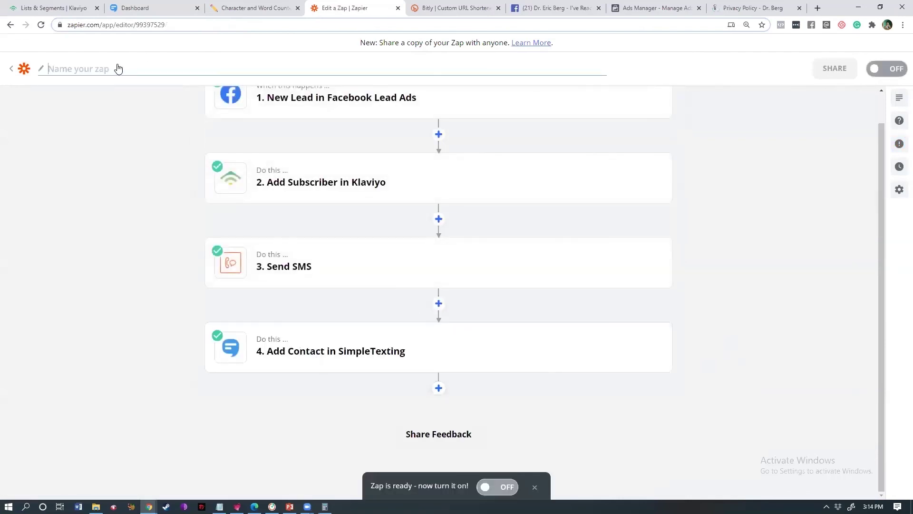
{"action": "type", "text": "FBMC SAMPLE -"}
{"action": "mouse_move", "coordinate": [456, 179]}
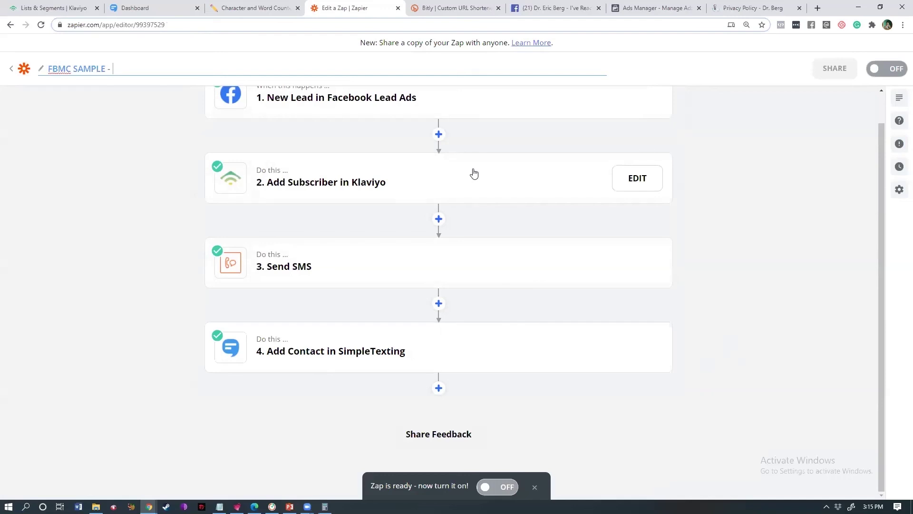
- Move from Ads Manager through the Klaviyo tab to the SimpleTexting dashboard showing remaining credits
{"action": "left_click", "coordinate": [662, 8]}
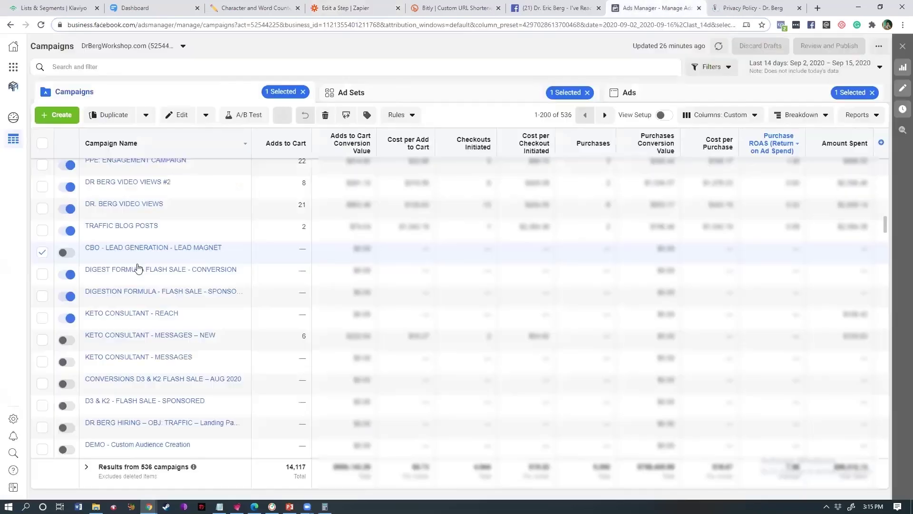
{"action": "mouse_move", "coordinate": [74, 257]}
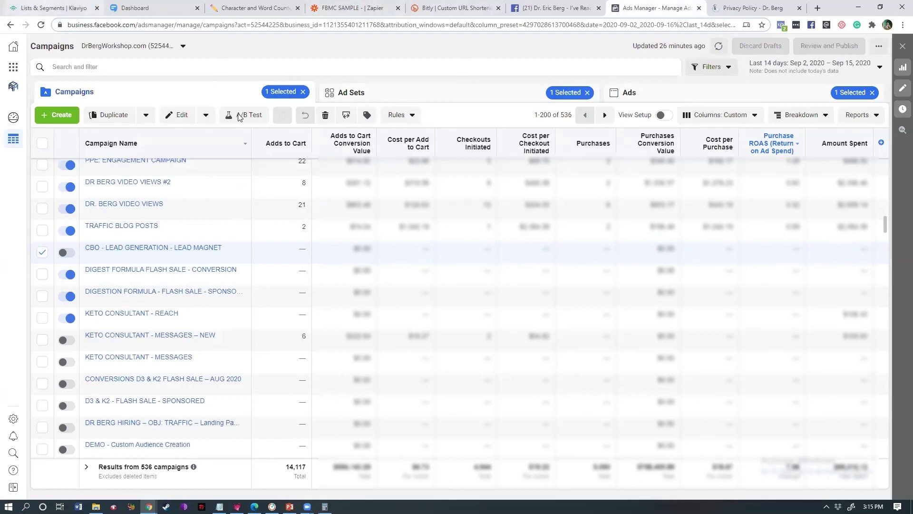
{"action": "key", "text": "ctrl+1"}
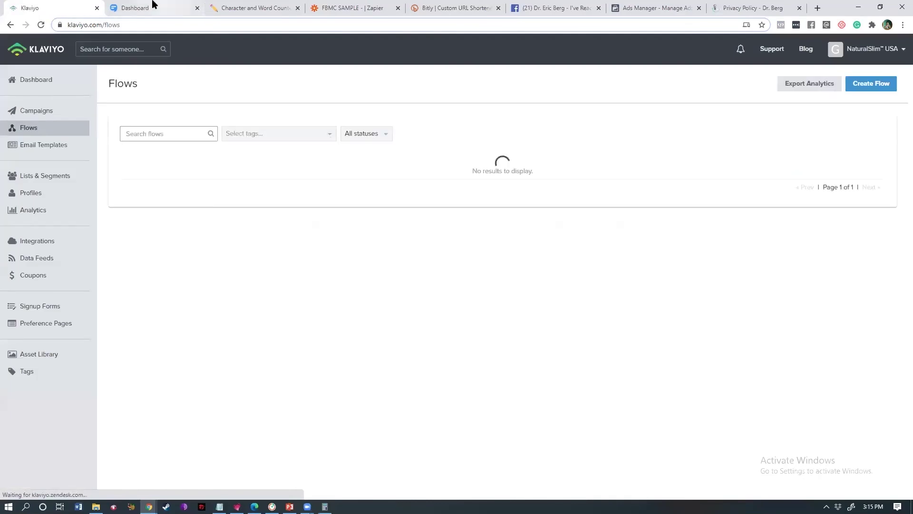
{"action": "left_click", "coordinate": [154, 7]}
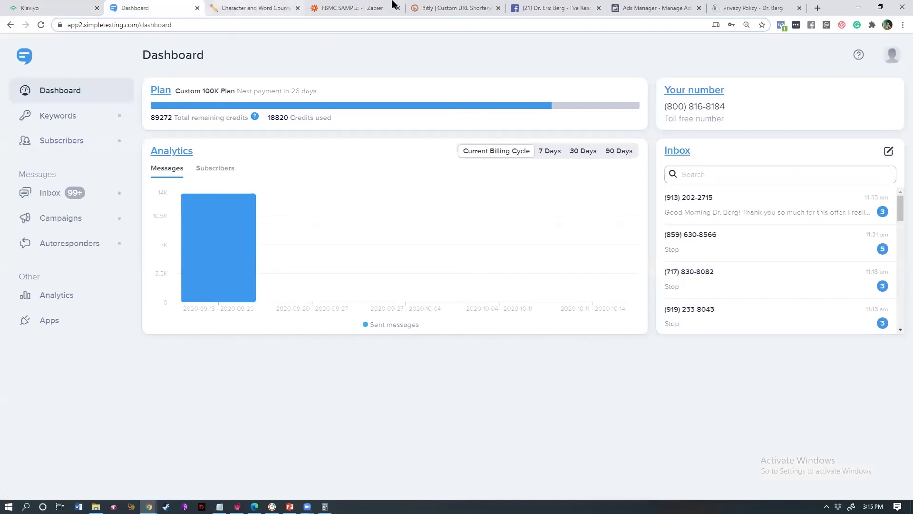
- Go back to the 'FBMC SAMPLE - | Zapier' editor tab
{"action": "left_click", "coordinate": [367, 7]}
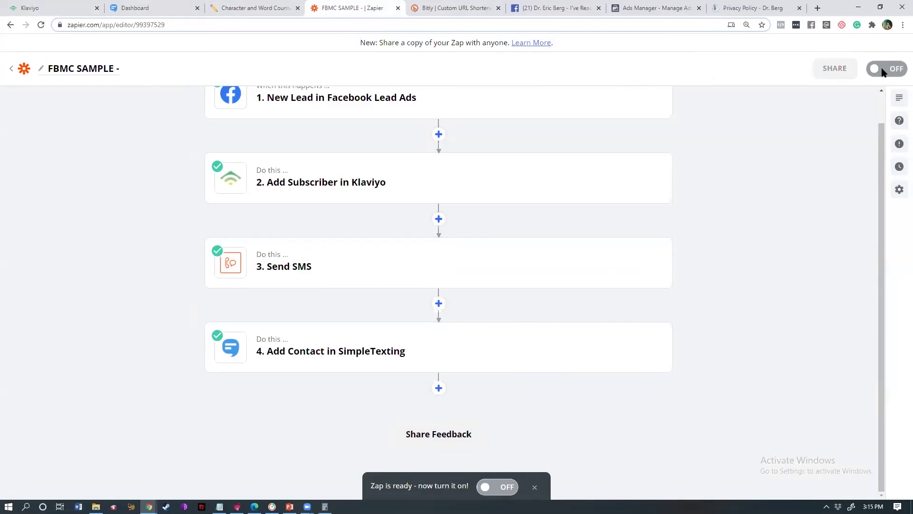
- Switch the FBMC SAMPLE zap on and close the share-a-copy prompt
{"action": "left_click", "coordinate": [883, 72]}
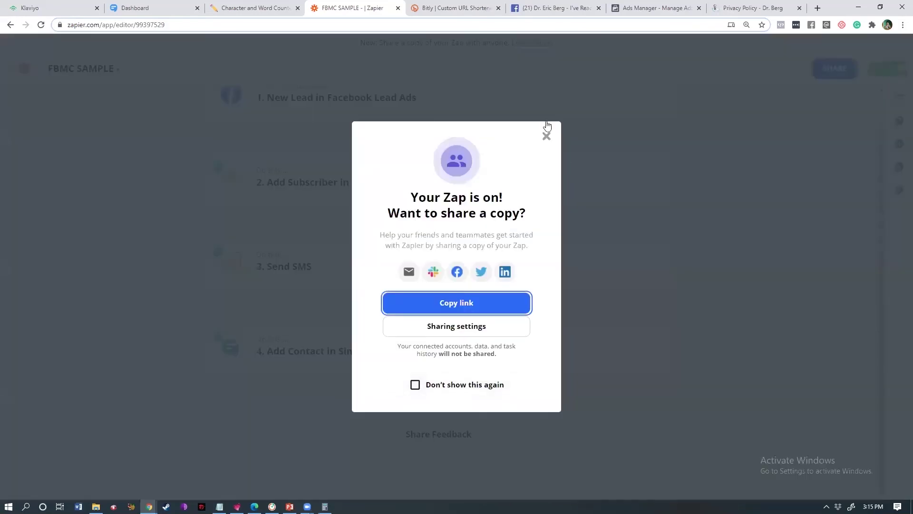
{"action": "left_click", "coordinate": [546, 136]}
- Add a fifth step after Add Contact in SimpleTexting and search apps for 'Google'
{"action": "left_click", "coordinate": [438, 388]}
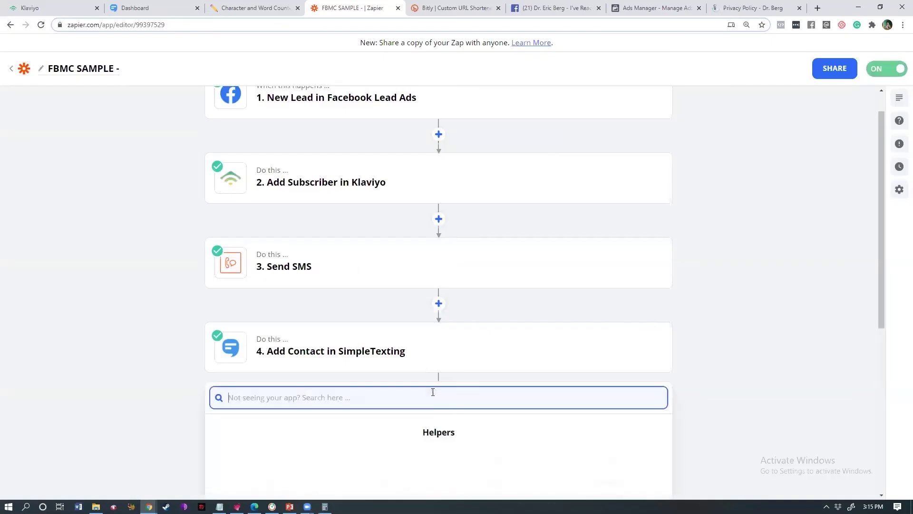
{"action": "type", "text": "Goog"}
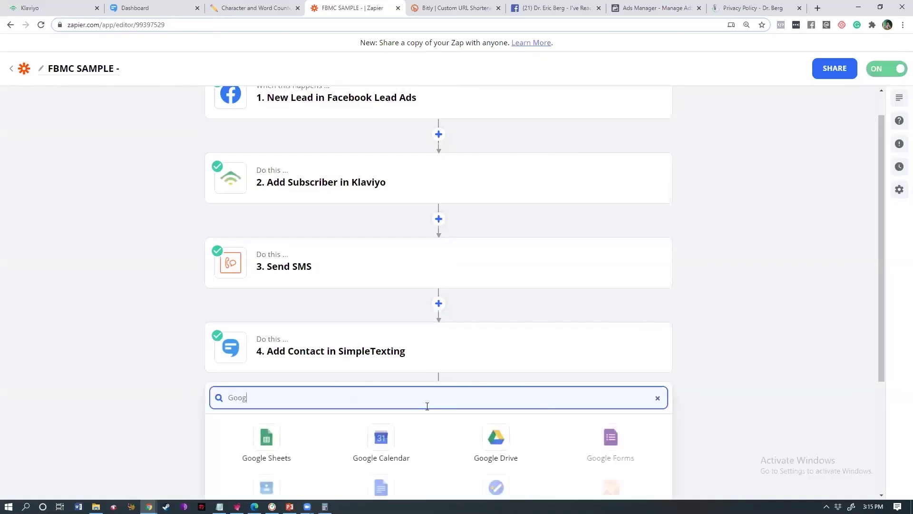
{"action": "type", "text": "le"}
{"action": "left_click", "coordinate": [882, 342]}
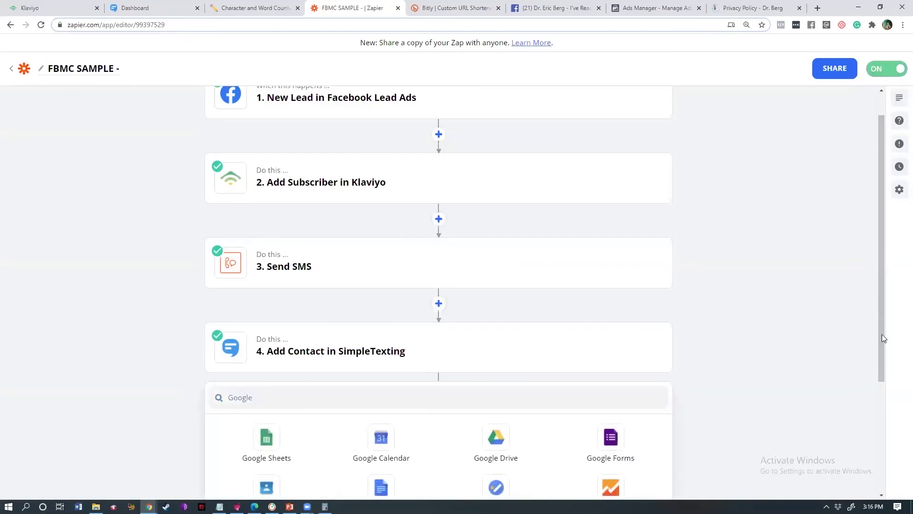
{"action": "left_click", "coordinate": [438, 388]}
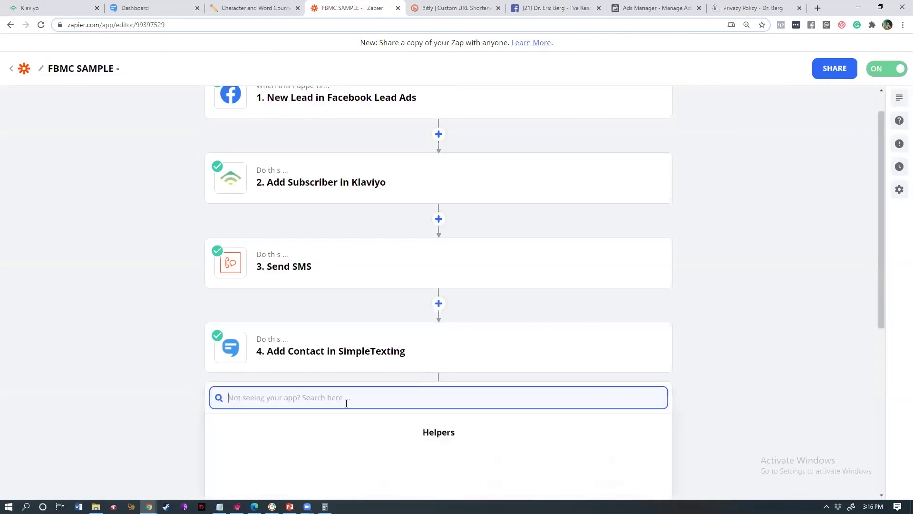
{"action": "type", "text": "Google"}
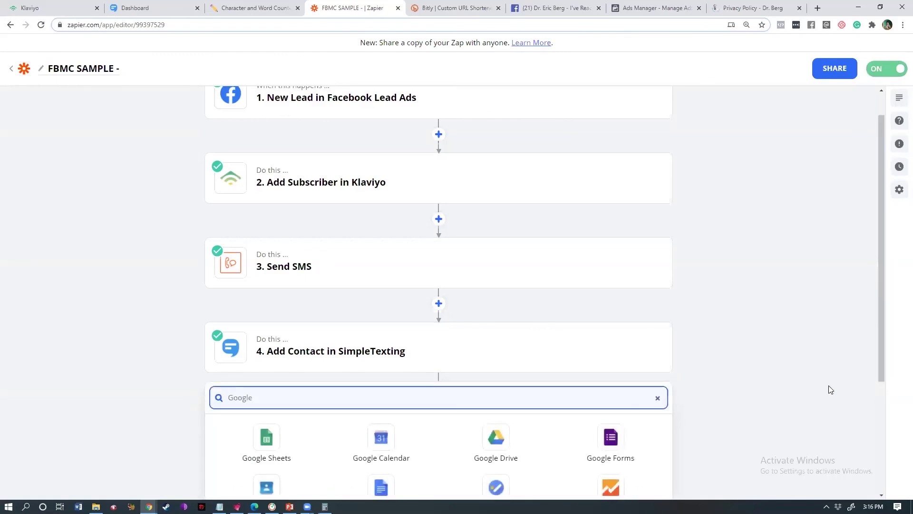
{"action": "scroll", "coordinate": [716, 340], "scroll_direction": "down", "scroll_amount": 3}
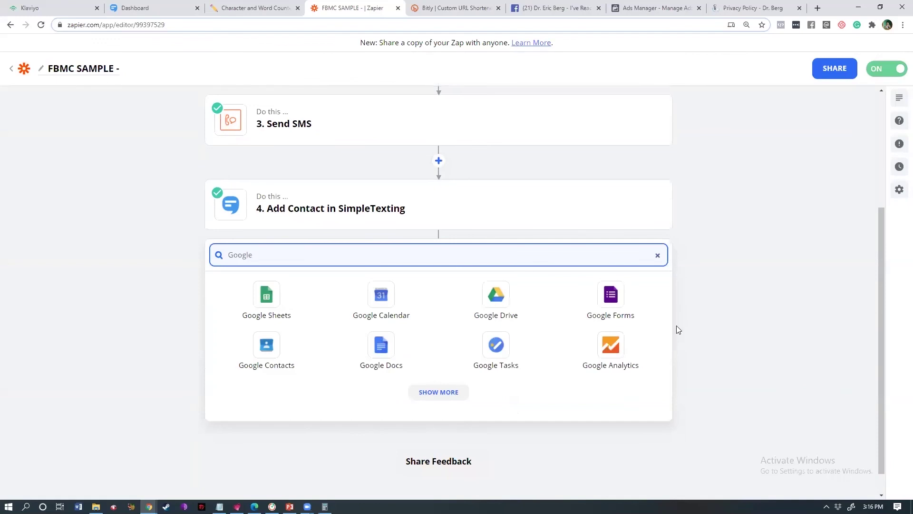